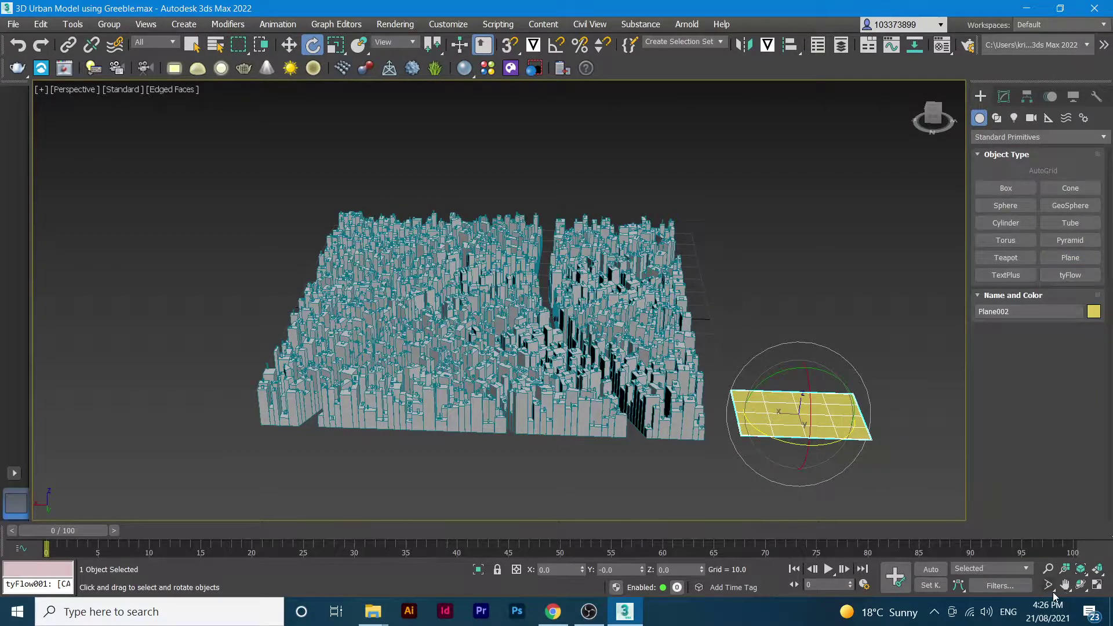
# Show all four viewports and rotate the yellow plane about -91 degrees around the Y axis to stand it upright.
pyautogui.click(1098, 584)
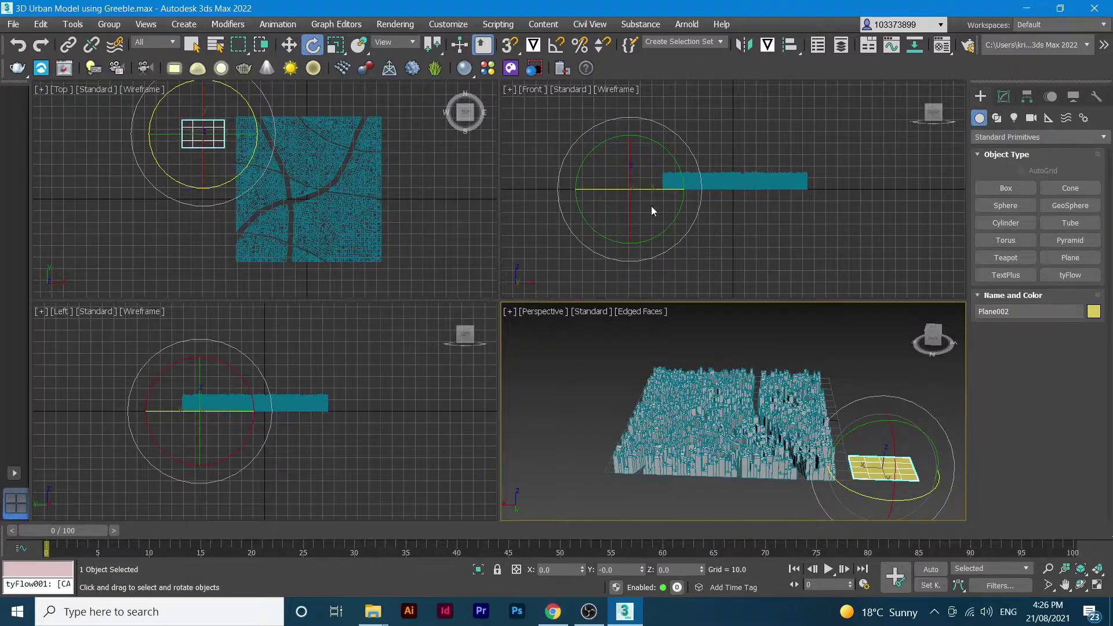
pyautogui.moveTo(589, 226); pyautogui.dragTo(726, 243)
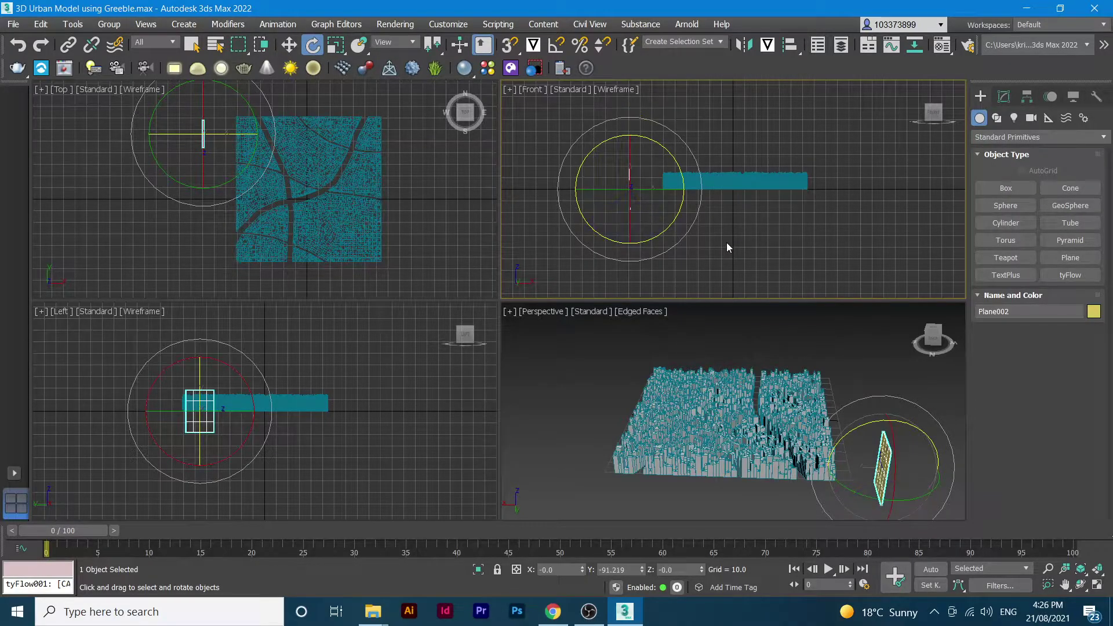
pyautogui.scroll(-4, 922, 467)
pyautogui.moveTo(916, 467); pyautogui.dragTo(754, 374, button='middle')
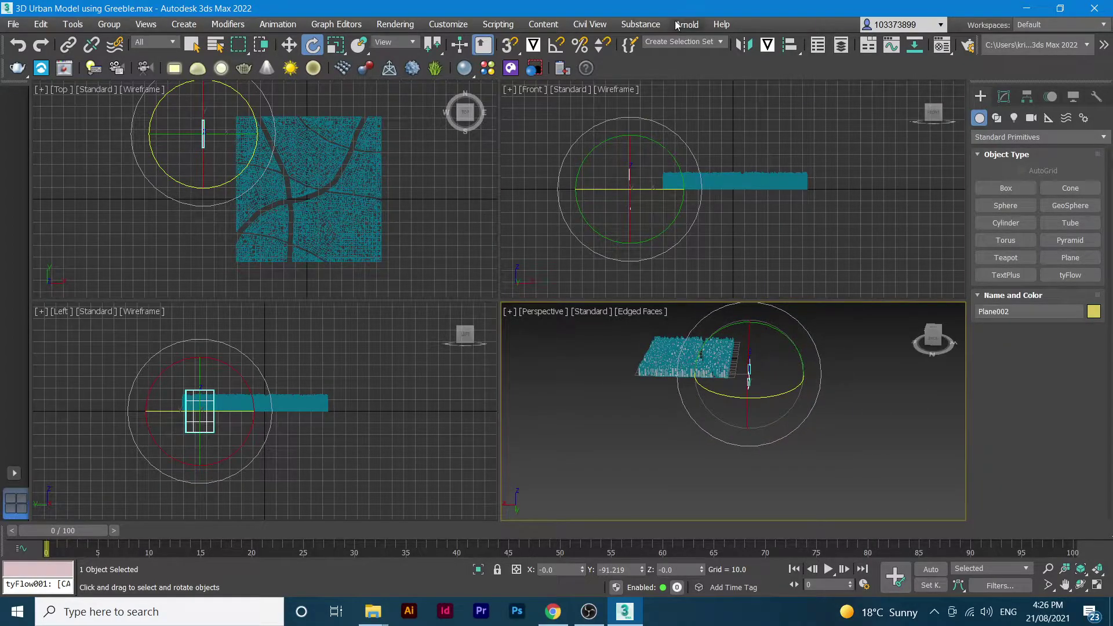
# Refine the upright plane's rotation in the front view to about -89.6 degrees around Y.
pyautogui.scroll(5, 642, 209)
pyautogui.moveTo(657, 152); pyautogui.dragTo(600, 198, button='middle')
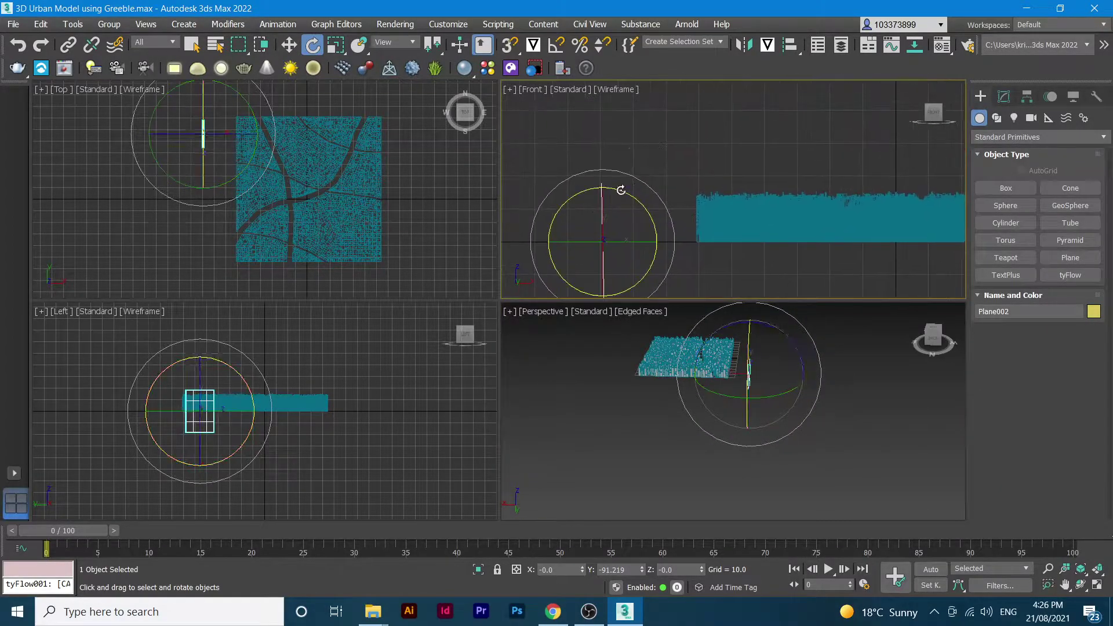
pyautogui.click(658, 171)
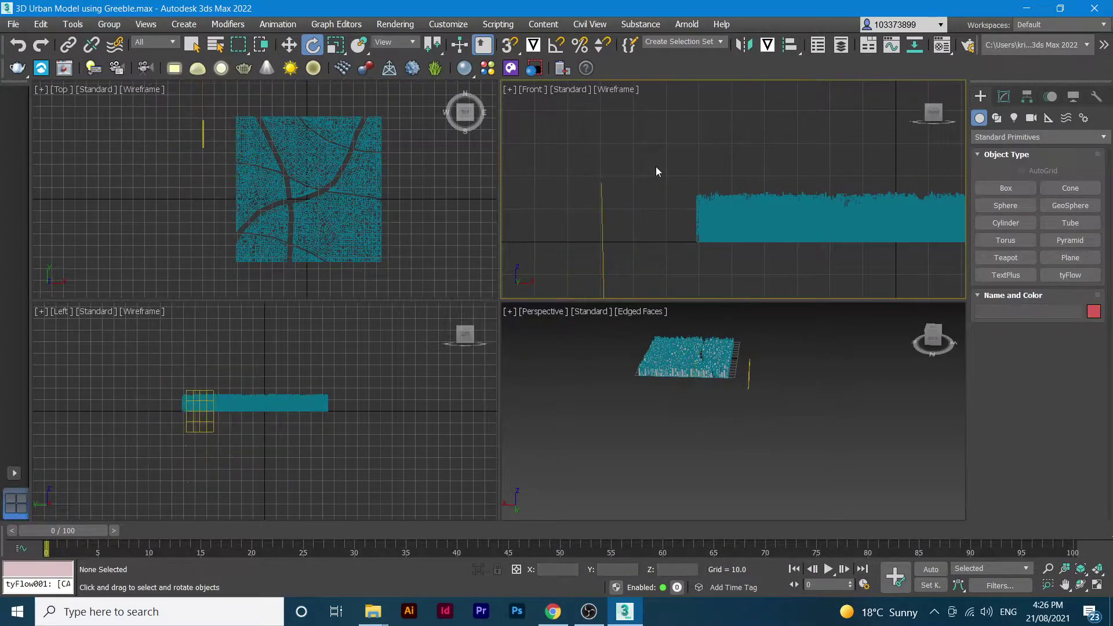
pyautogui.click(603, 192)
pyautogui.moveTo(622, 191); pyautogui.dragTo(629, 181)
pyautogui.scroll(-3, 630, 180)
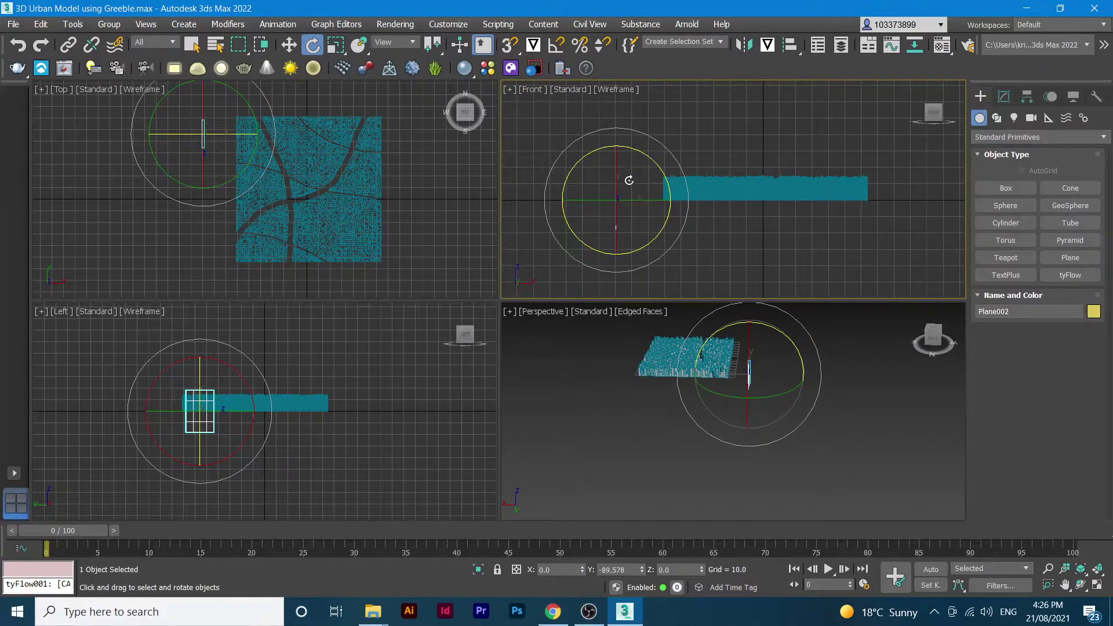
pyautogui.click(750, 154)
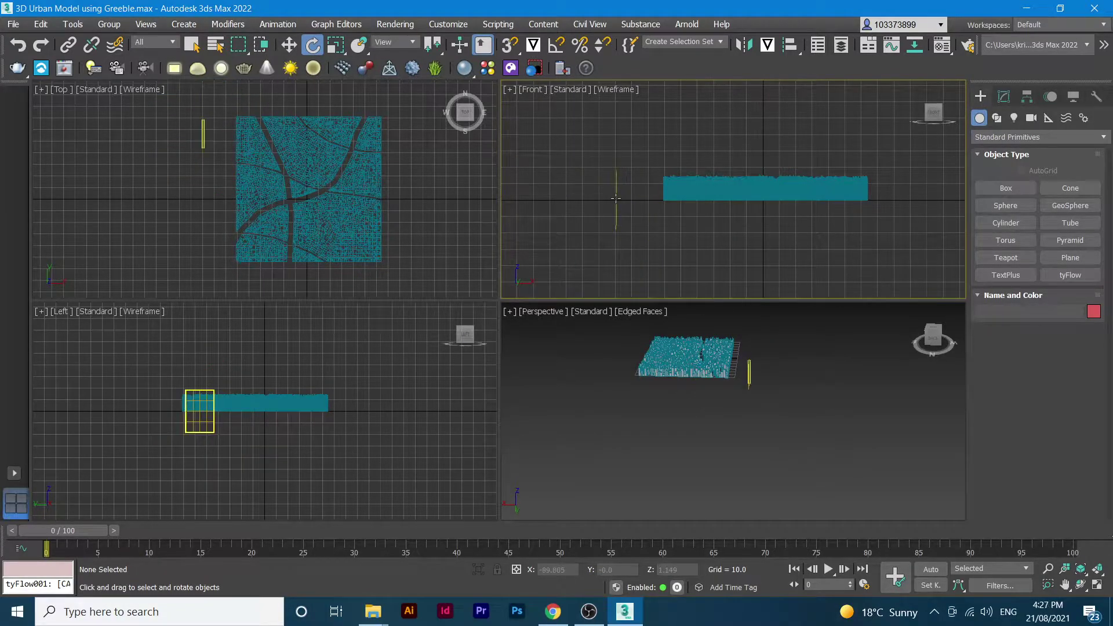
# Raise the upright plane vertically to about Z 19 so its lower edge sits at ground level.
pyautogui.click(617, 199)
pyautogui.click(289, 45)
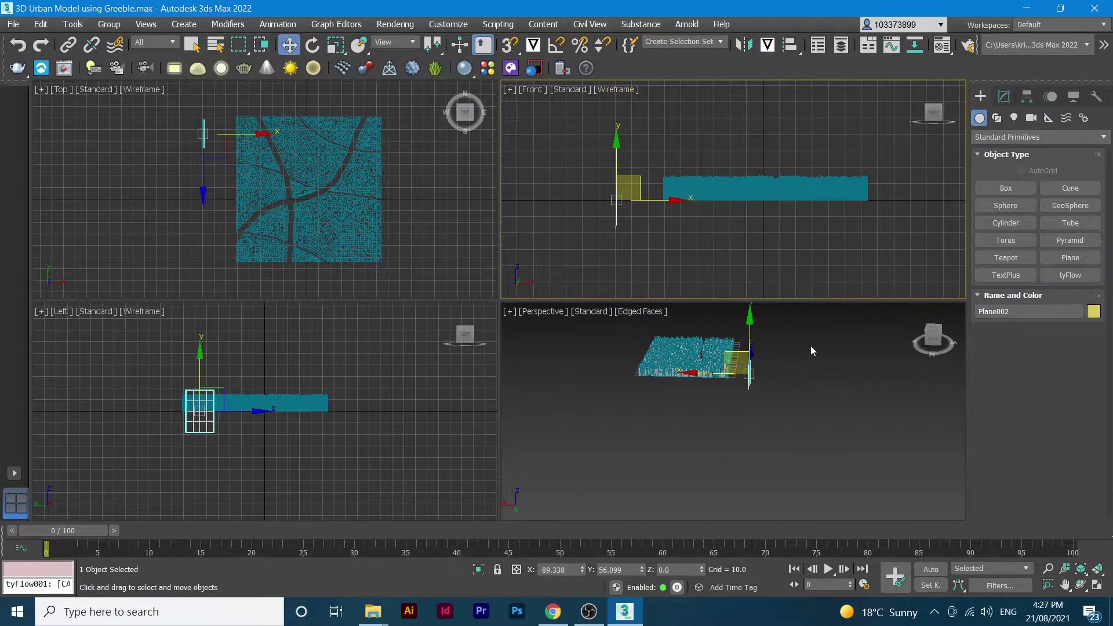
pyautogui.scroll(4, 736, 353)
pyautogui.moveTo(619, 142); pyautogui.dragTo(627, 111)
pyautogui.click(831, 434)
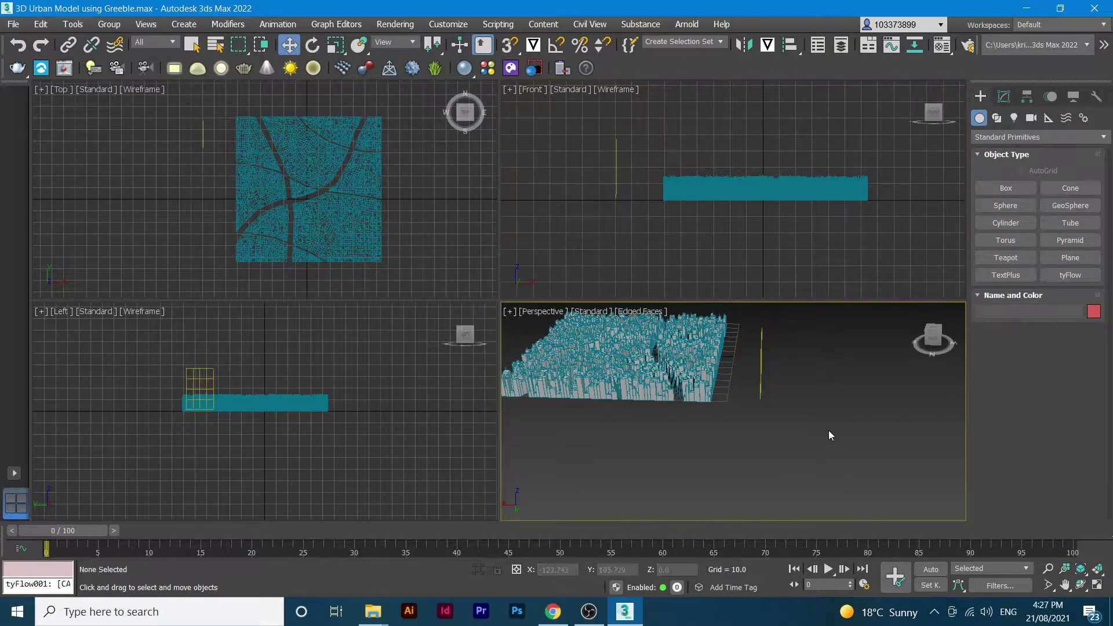
# Examine the upright plane's placement beside the city block in the perspective, front and top views.
pyautogui.scroll(3, 747, 344)
pyautogui.moveTo(773, 389); pyautogui.dragTo(867, 401, button='middle')
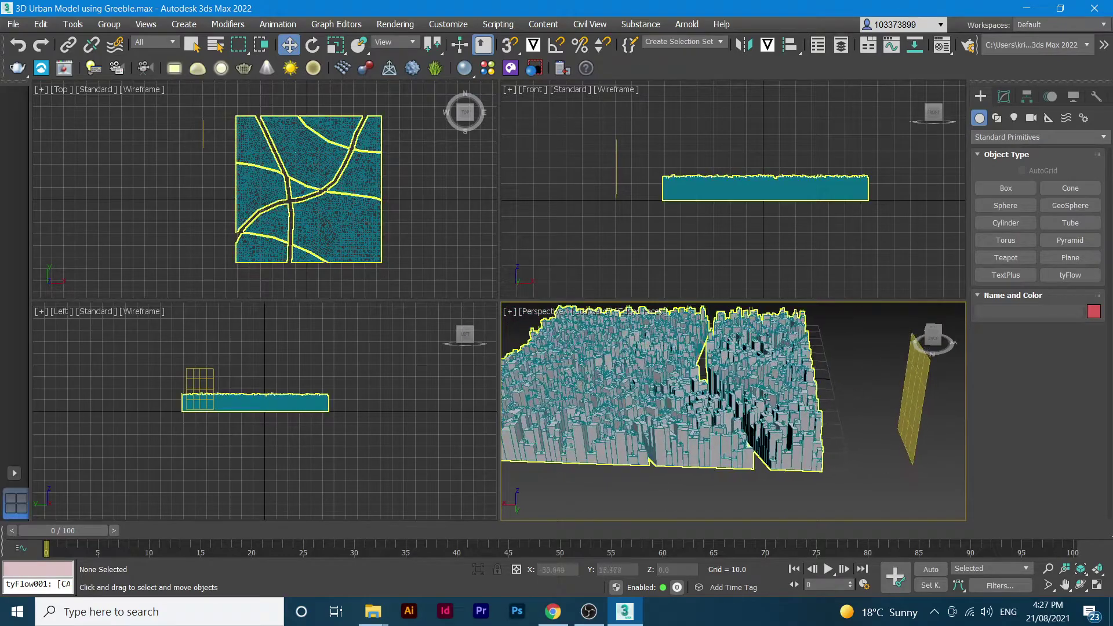
pyautogui.scroll(6, 630, 163)
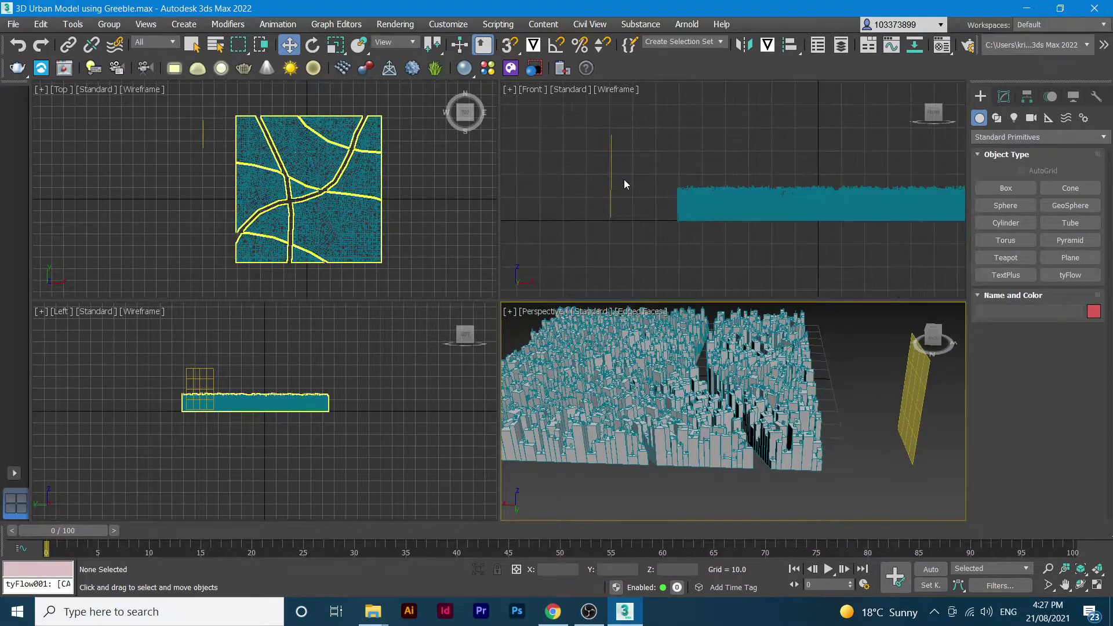
pyautogui.scroll(-3, 644, 214)
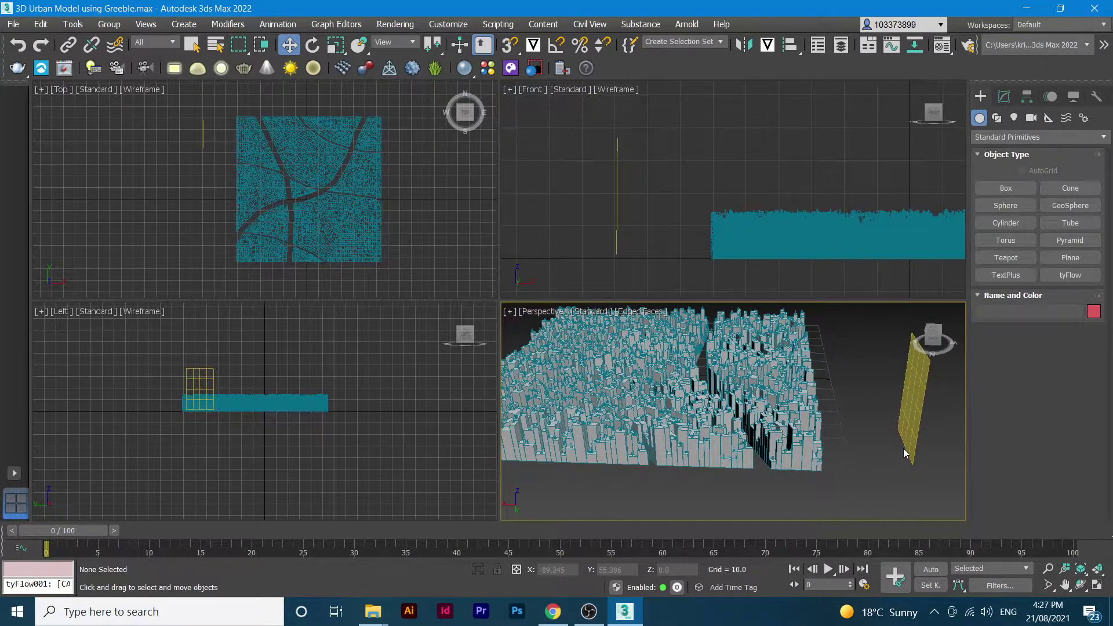
pyautogui.scroll(-5, 903, 449)
pyautogui.scroll(4, 897, 418)
pyautogui.scroll(-5, 899, 421)
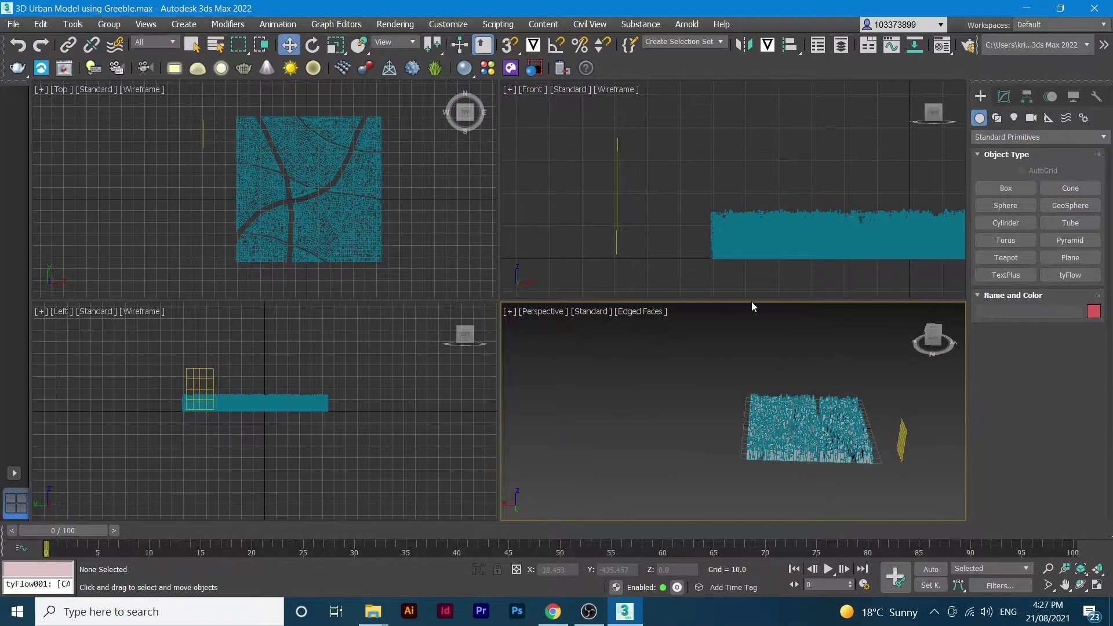
pyautogui.scroll(4, 225, 137)
pyautogui.moveTo(225, 137); pyautogui.dragTo(278, 157, button='middle')
pyautogui.scroll(-4, 308, 173)
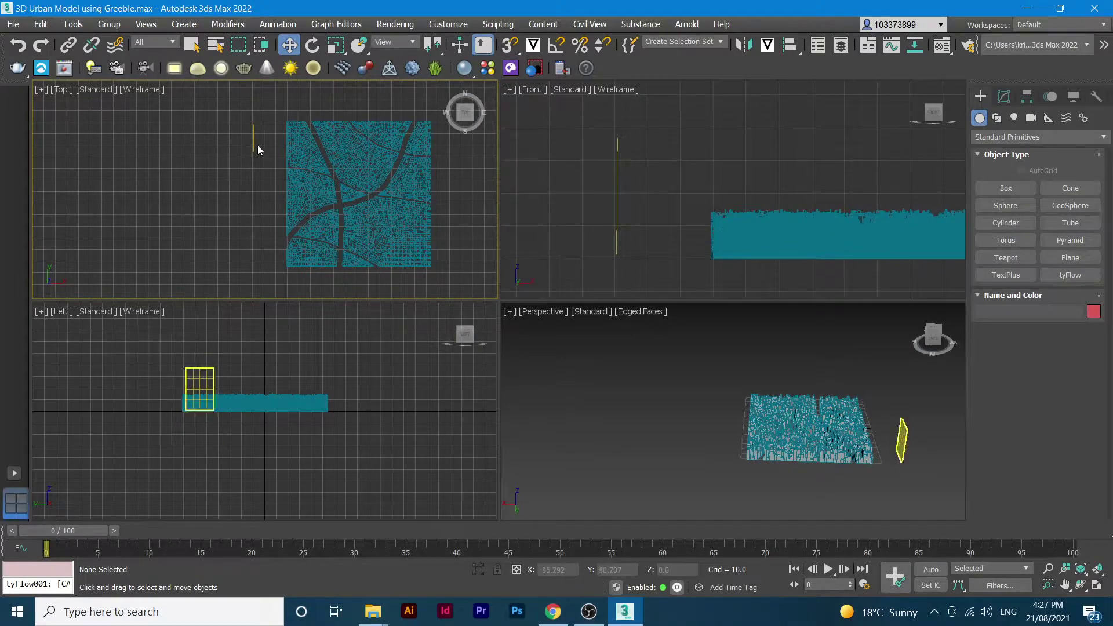
# Clone the upright plane as copies spaced about 27 units apart along Y, making a row of five beside the city.
pyautogui.moveTo(929, 463); pyautogui.dragTo(900, 409)
pyautogui.scroll(2, 248, 132)
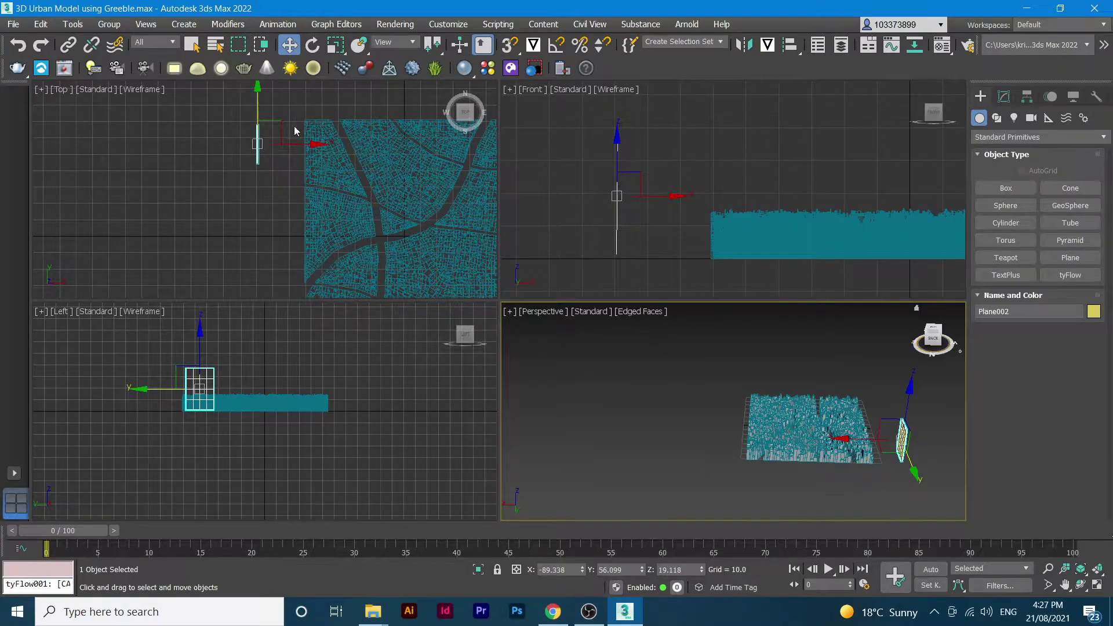
pyautogui.scroll(-2, 296, 126)
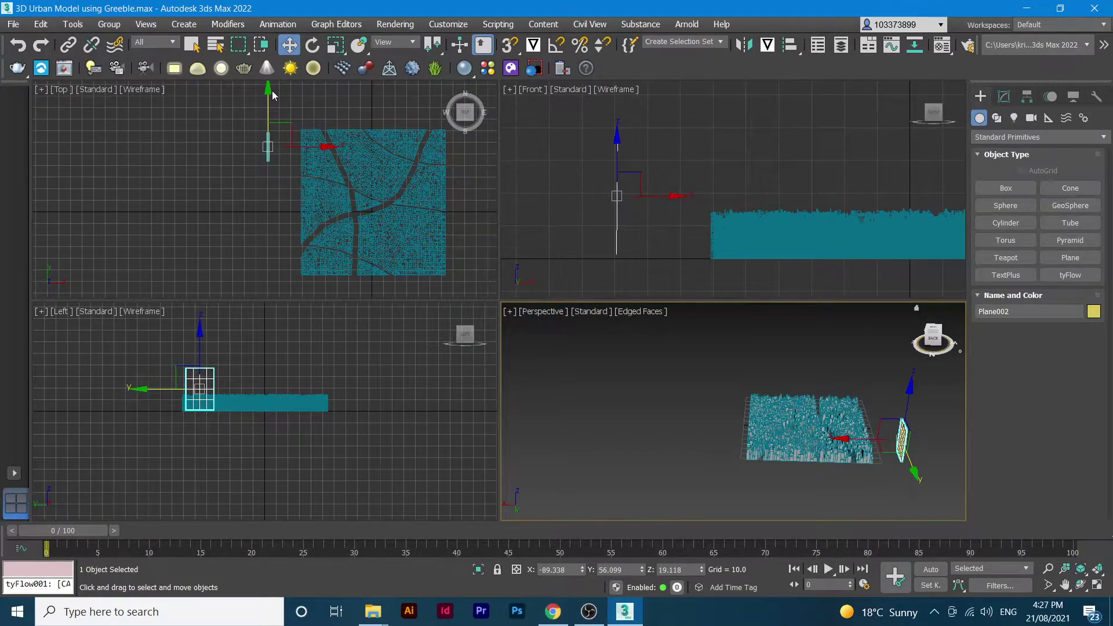
pyautogui.keyDown('shift'); pyautogui.moveTo(268, 94); pyautogui.dragTo(279, 119); pyautogui.keyUp('shift')
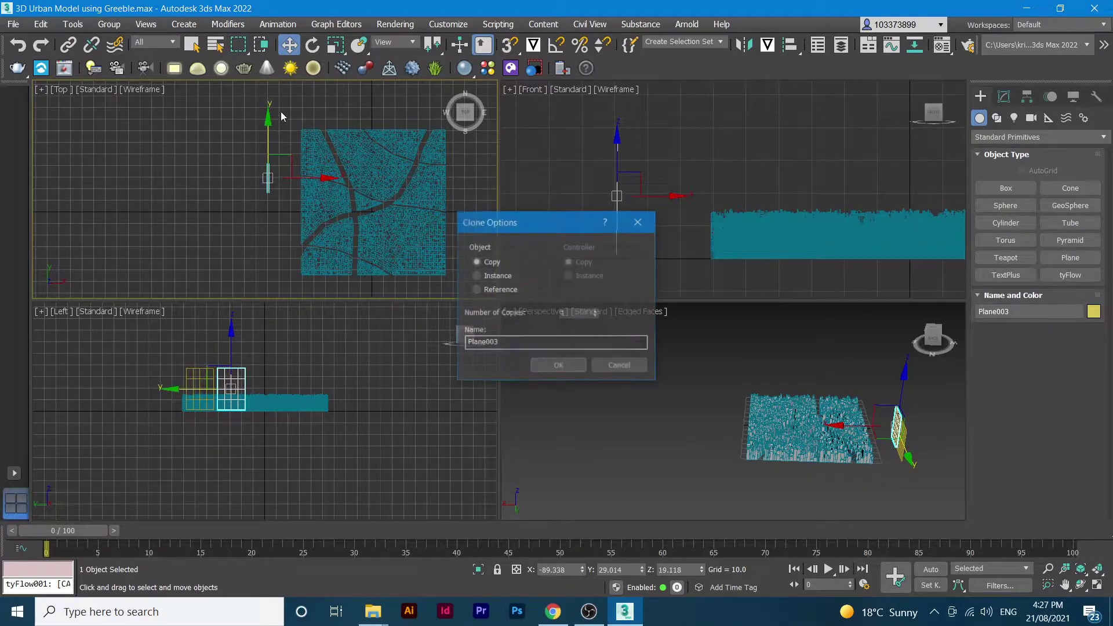
pyautogui.click(558, 366)
pyautogui.keyDown('shift'); pyautogui.moveTo(272, 123); pyautogui.dragTo(279, 150); pyautogui.keyUp('shift')
pyautogui.click(559, 366)
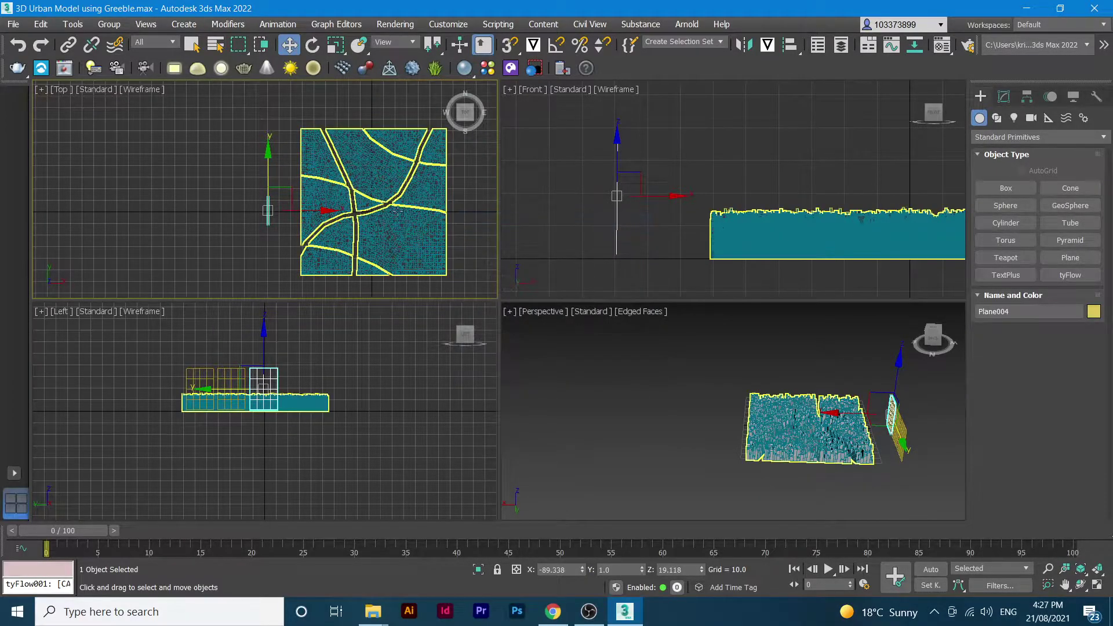
pyautogui.moveTo(268, 174)
pyautogui.mouseDown()
pyautogui.moveTo(268, 164)
pyautogui.moveTo(272, 221)
pyautogui.mouseUp()
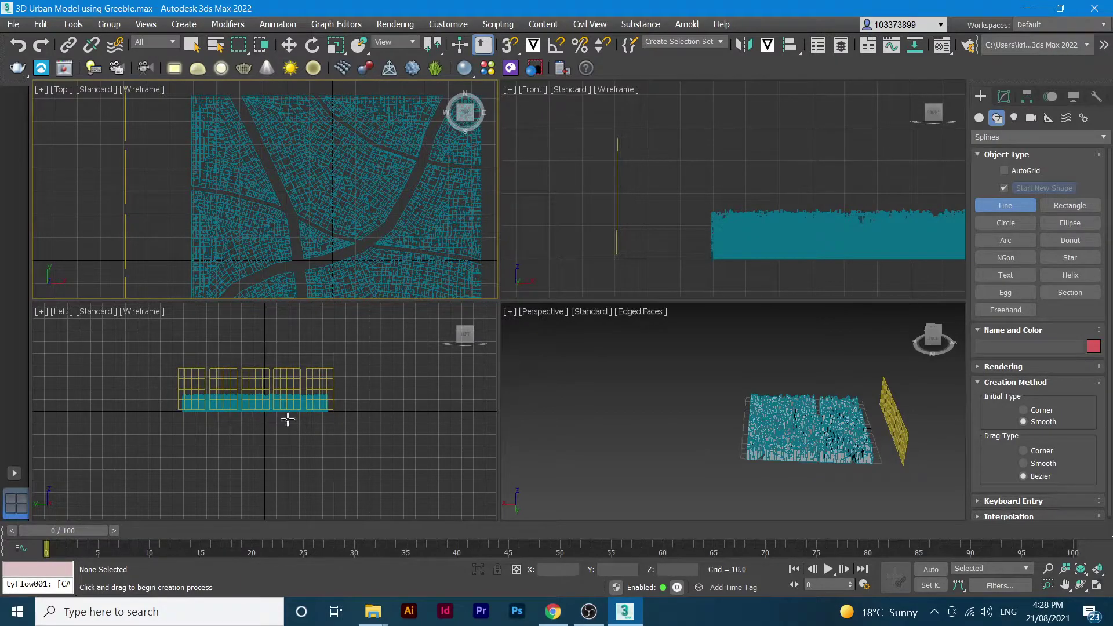
# Draw a smooth five-vertex line starting at the base of the plane row, arching over the buildings to the city's far edge.
pyautogui.moveTo(746, 215); pyautogui.dragTo(690, 239, button='middle')
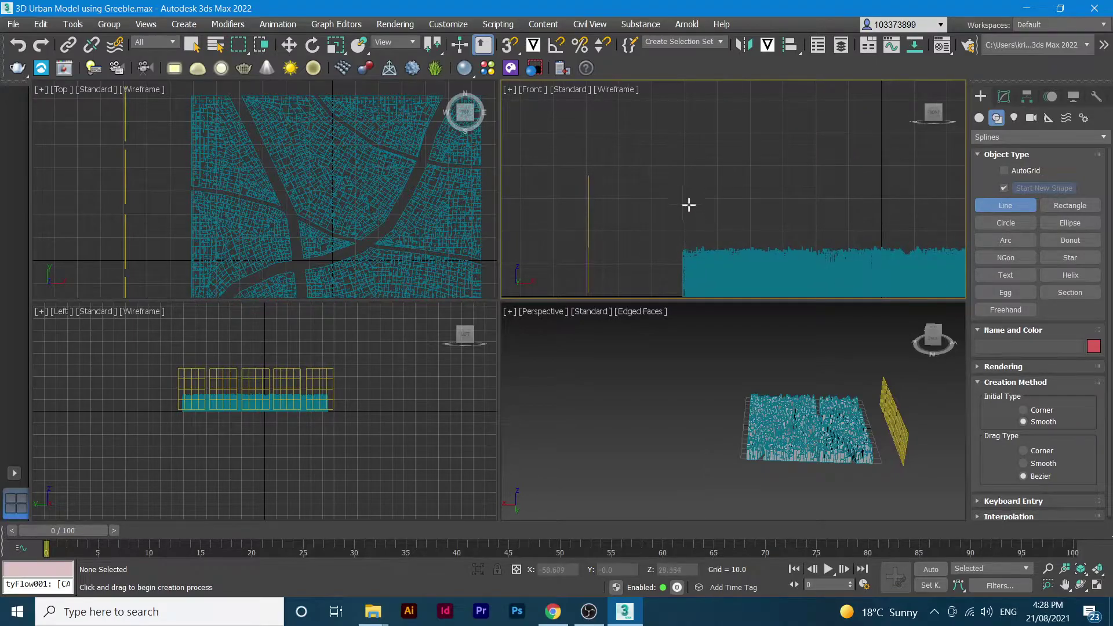
pyautogui.click(125, 121)
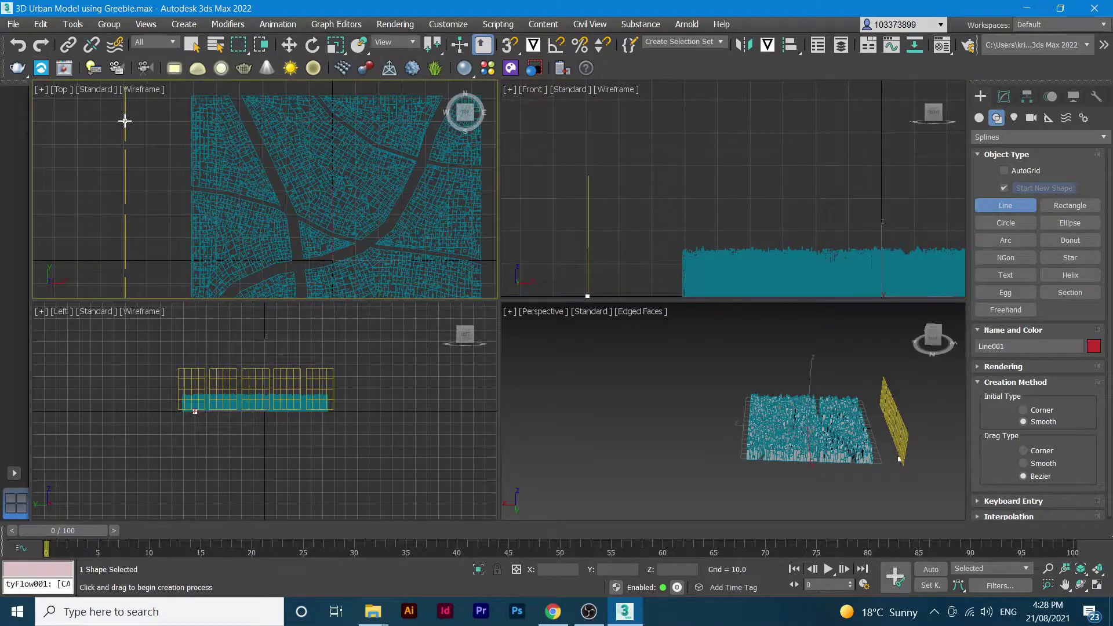
pyautogui.scroll(-2, 673, 203)
pyautogui.moveTo(681, 216); pyautogui.dragTo(651, 217, button='middle')
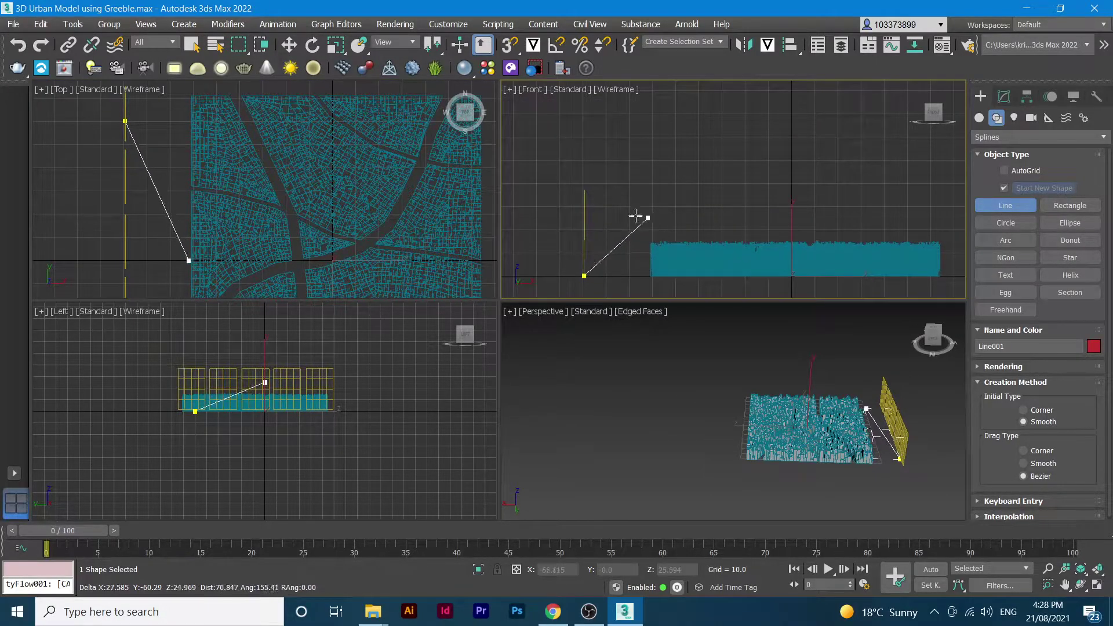
pyautogui.click(650, 231)
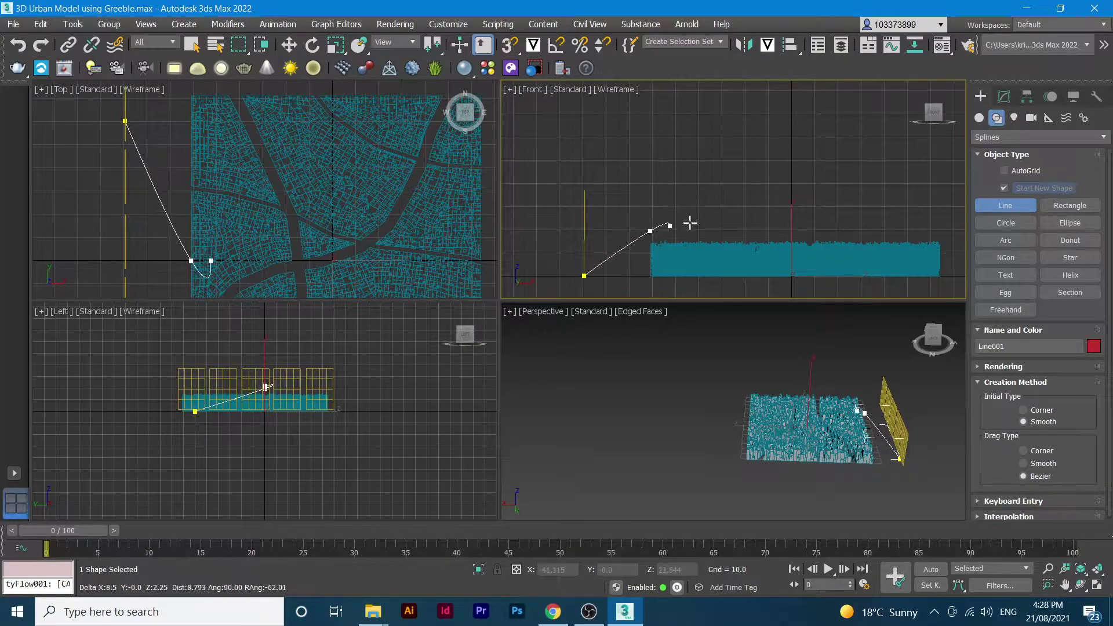
pyautogui.click(752, 221)
pyautogui.click(824, 232)
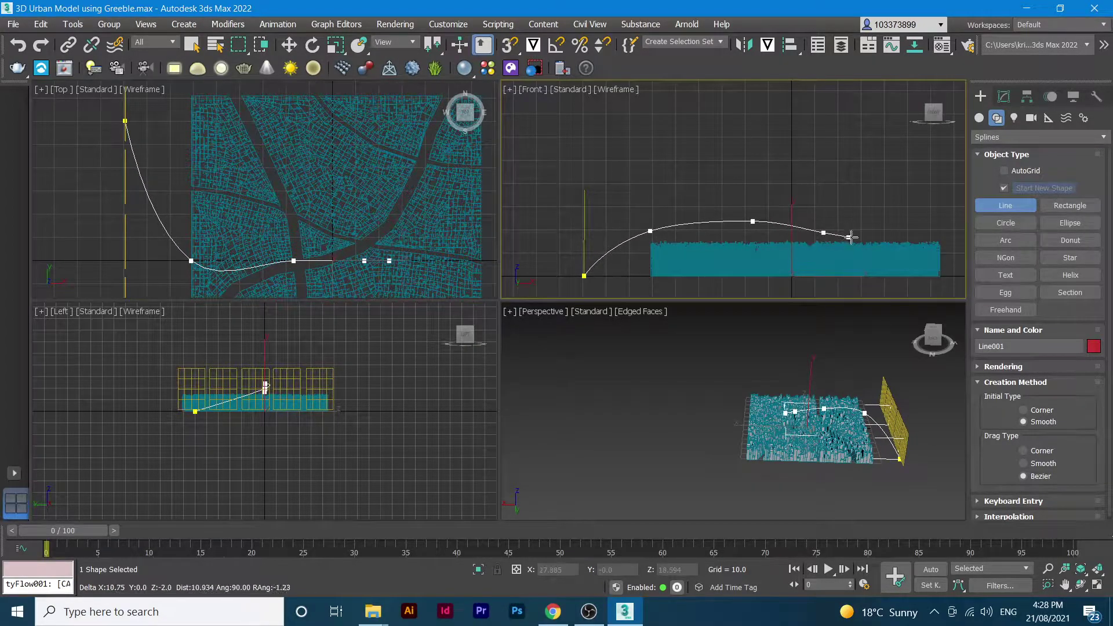
pyautogui.click(943, 253)
pyautogui.moveTo(954, 254); pyautogui.dragTo(911, 254, button='middle')
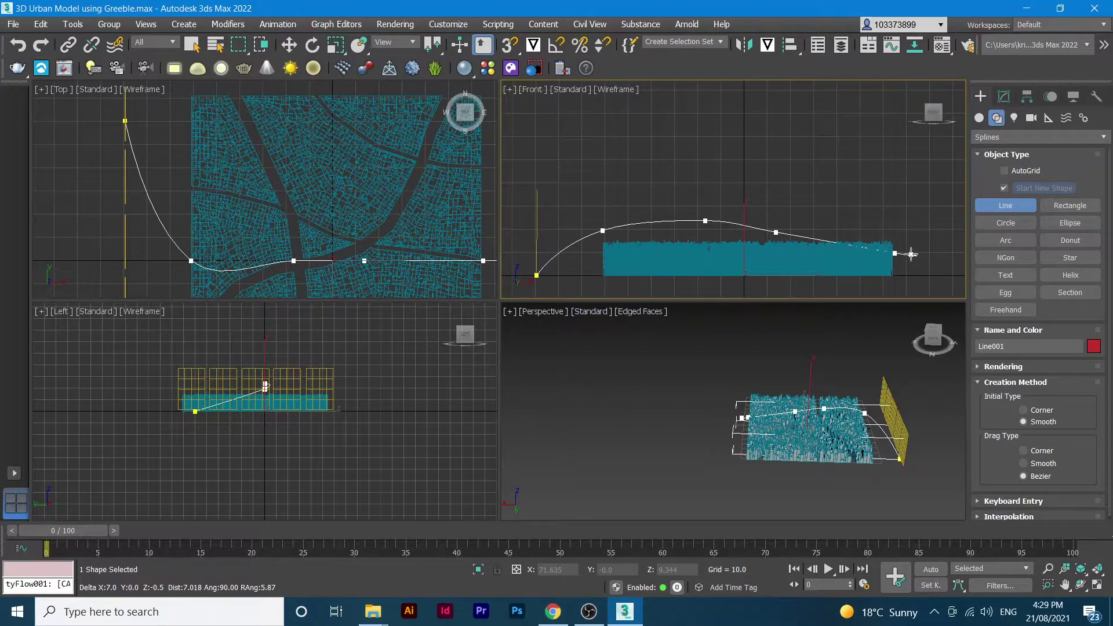
pyautogui.rightClick(911, 253)
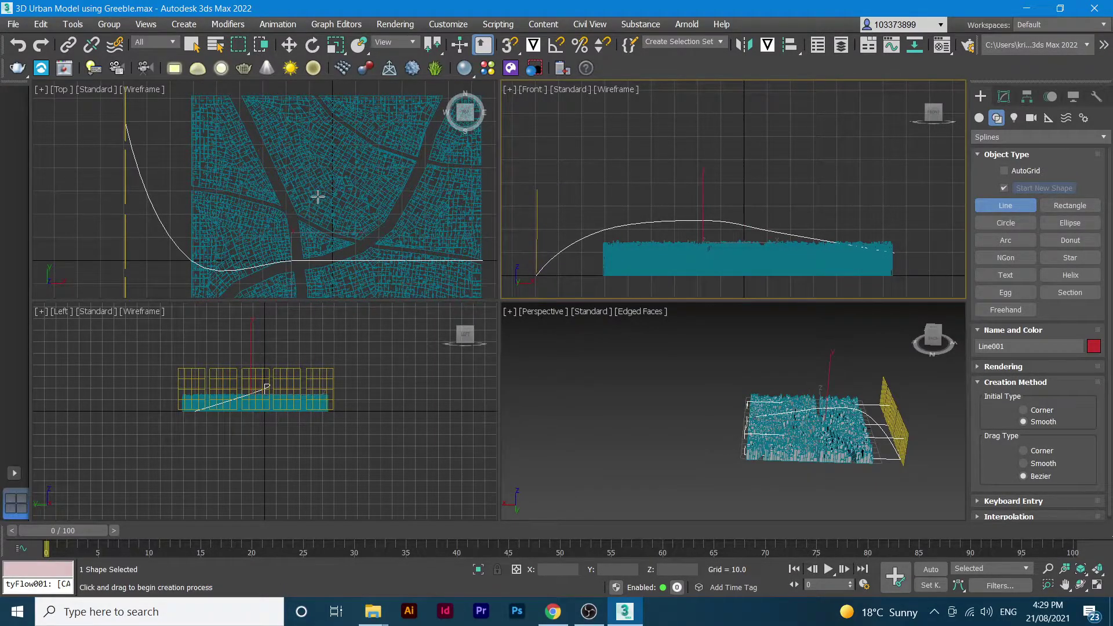
pyautogui.scroll(-2, 328, 225)
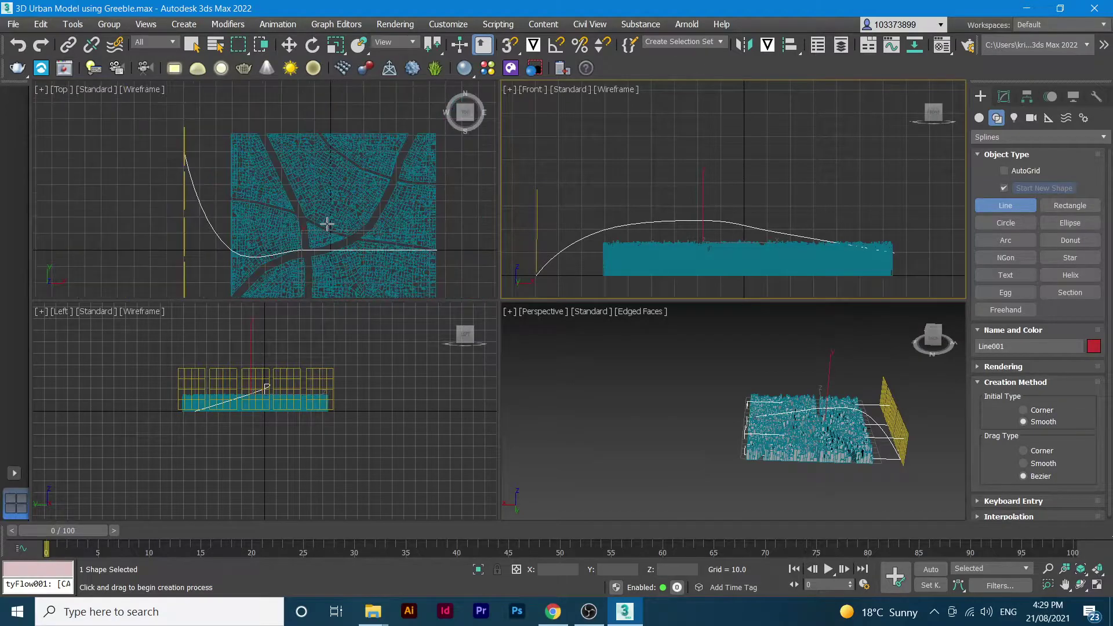
pyautogui.rightClick(240, 257)
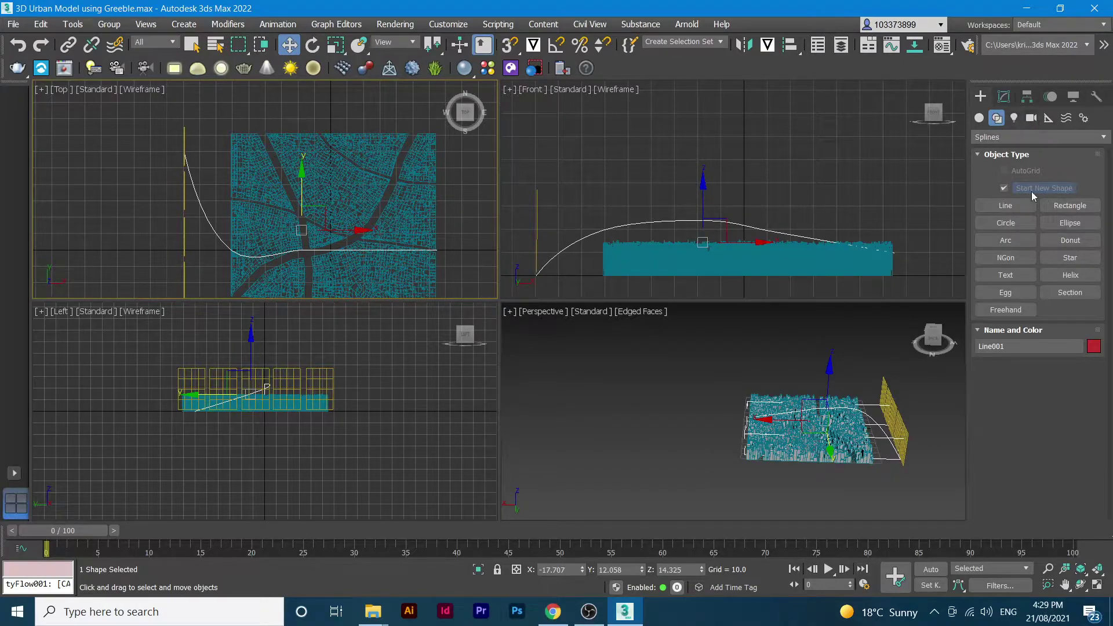
# Edit the line's vertices in the top view, moving the second to fifth toward positive Y to form a gentle path across the city.
pyautogui.click(1005, 119)
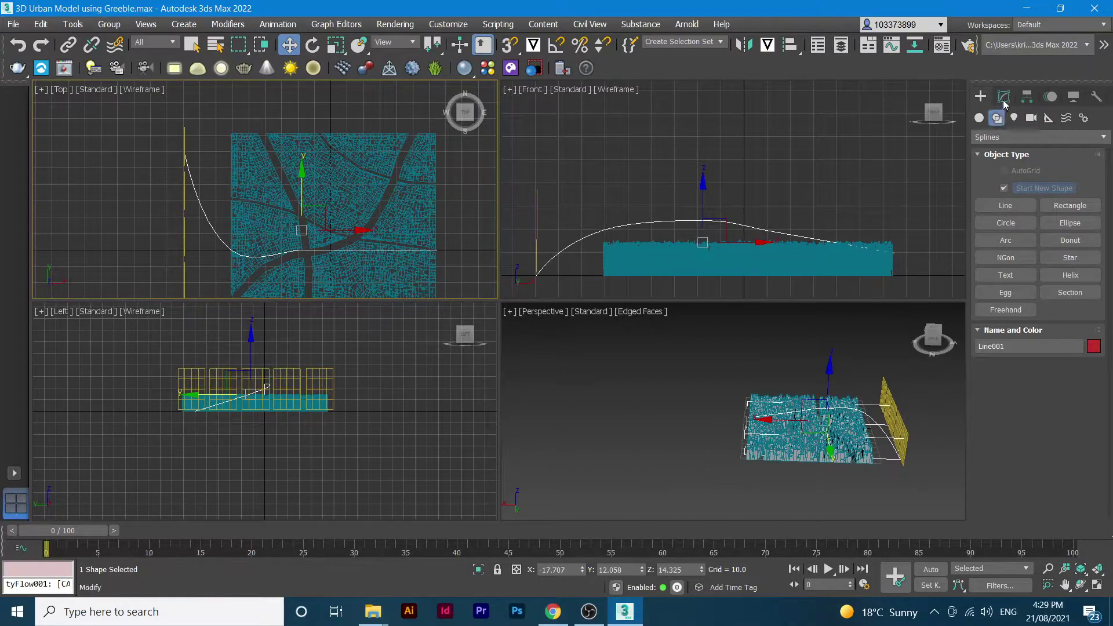
pyautogui.click(1003, 98)
pyautogui.click(1022, 323)
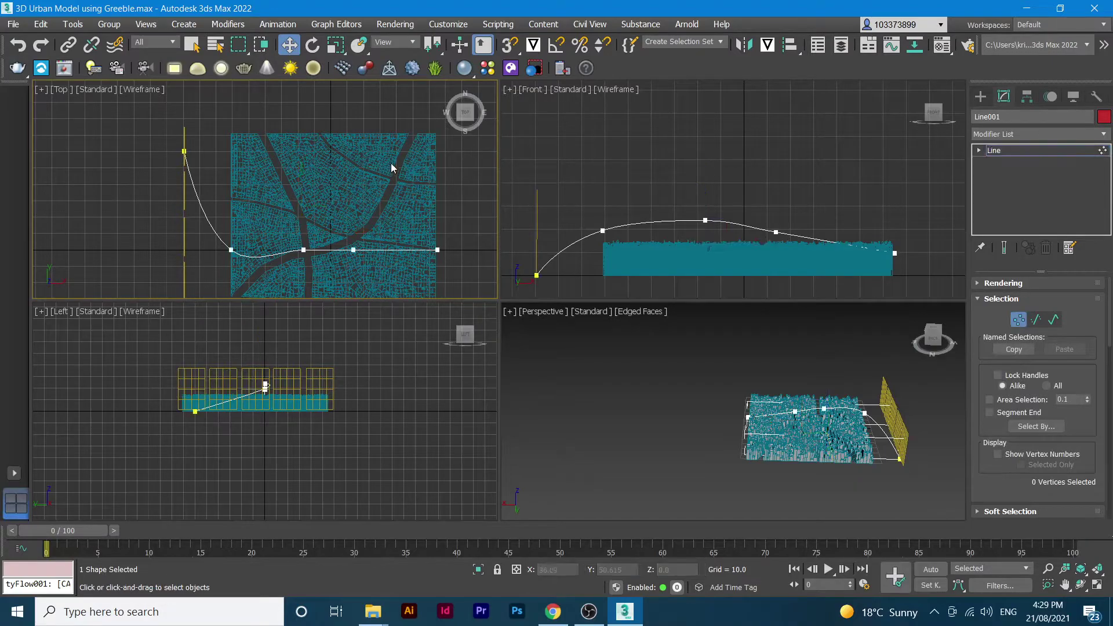
pyautogui.moveTo(231, 250); pyautogui.dragTo(276, 176)
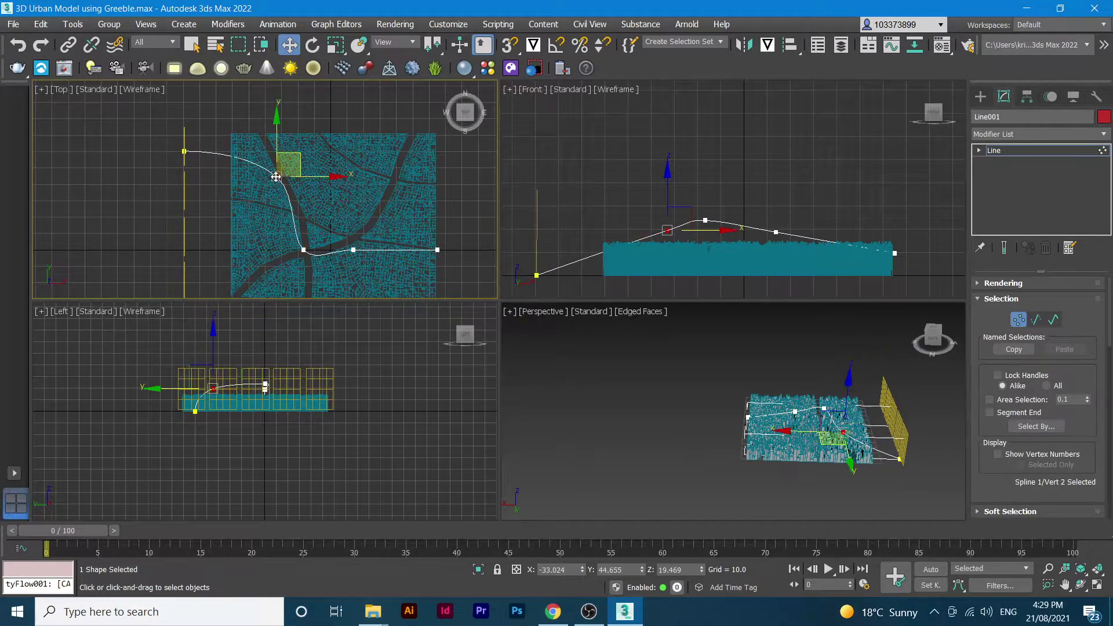
pyautogui.moveTo(304, 251); pyautogui.dragTo(281, 162)
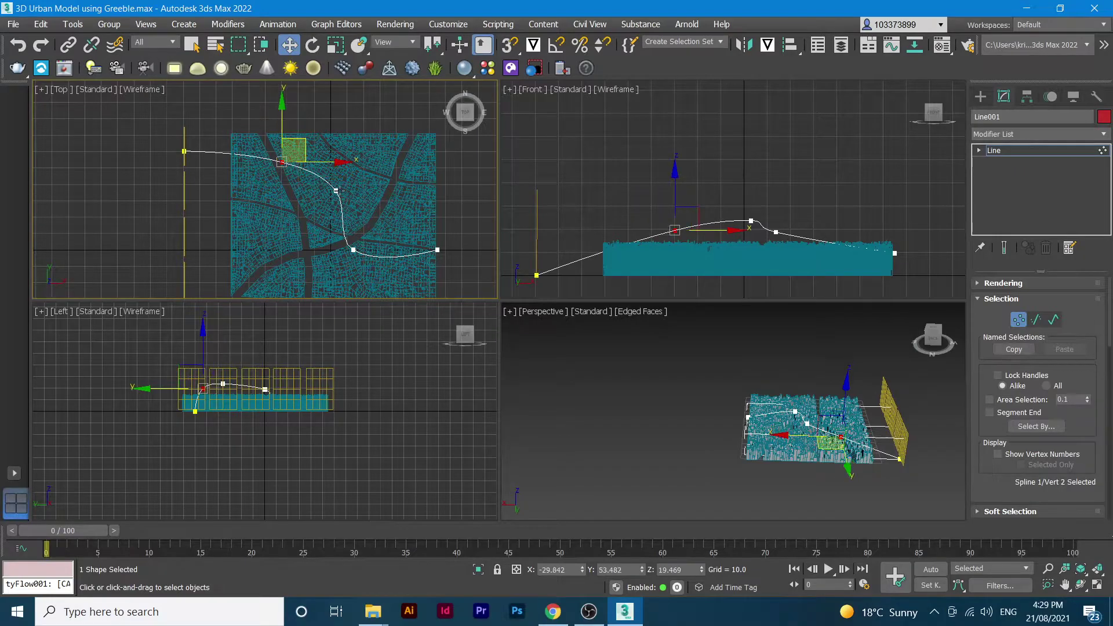
pyautogui.moveTo(335, 189); pyautogui.dragTo(344, 174)
pyautogui.moveTo(353, 250); pyautogui.dragTo(404, 184)
pyautogui.moveTo(437, 250); pyautogui.dragTo(456, 182)
# Fine-tune the path by moving vertex 4 to about X 45.6, Y 41.6 and vertex 3 to about X 7.6, Y 47.1.
pyautogui.scroll(8, 415, 198)
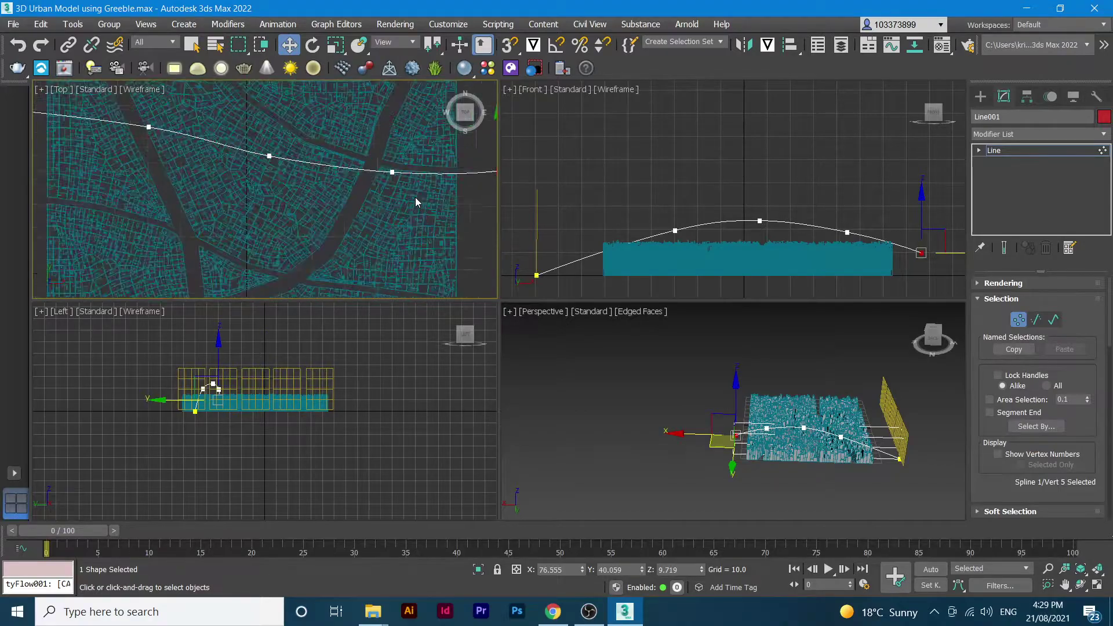
pyautogui.moveTo(313, 199); pyautogui.dragTo(319, 191)
pyautogui.scroll(-2, 265, 216)
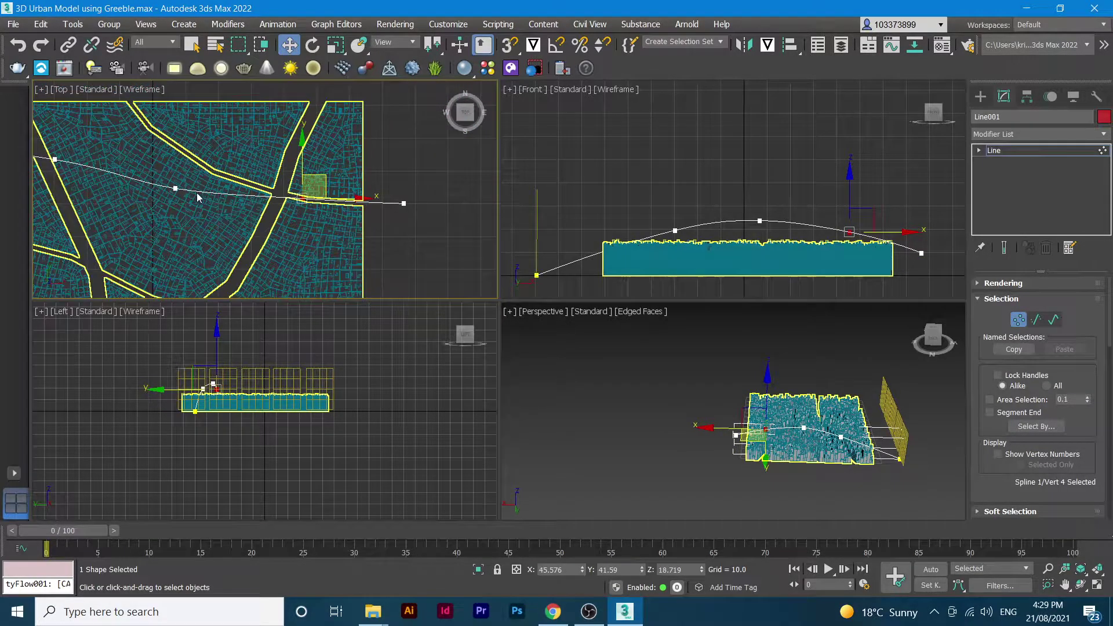
pyautogui.moveTo(175, 189); pyautogui.dragTo(178, 180)
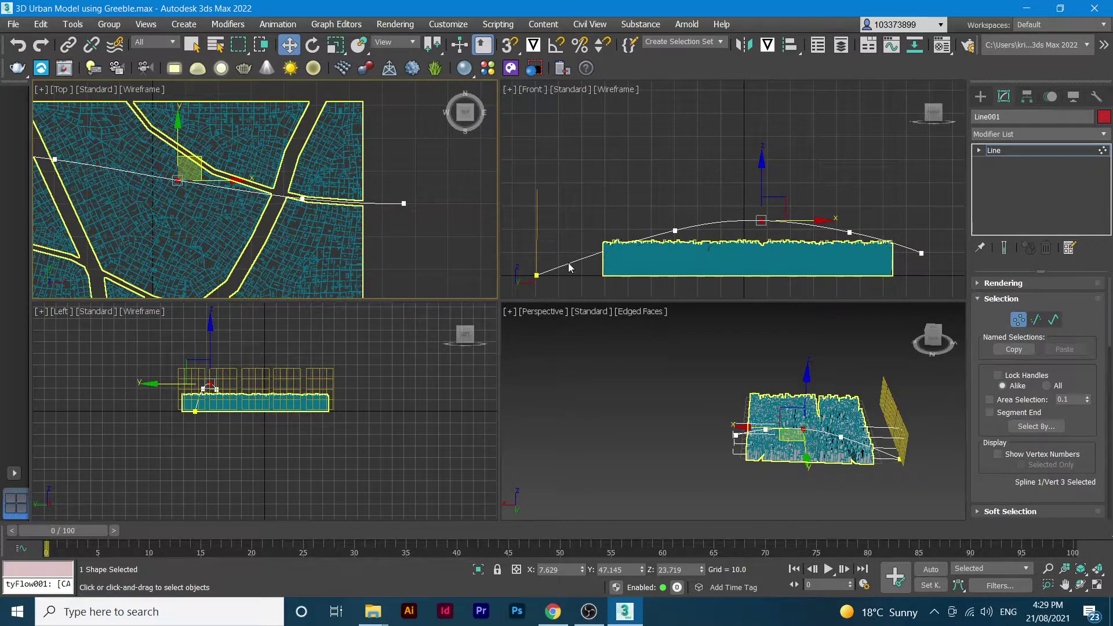
# Move the line's second vertex in the front view toward the plane row so the path rises more steeply before the buildings.
pyautogui.scroll(-2, 162, 224)
pyautogui.moveTo(162, 224); pyautogui.dragTo(275, 207, button='middle')
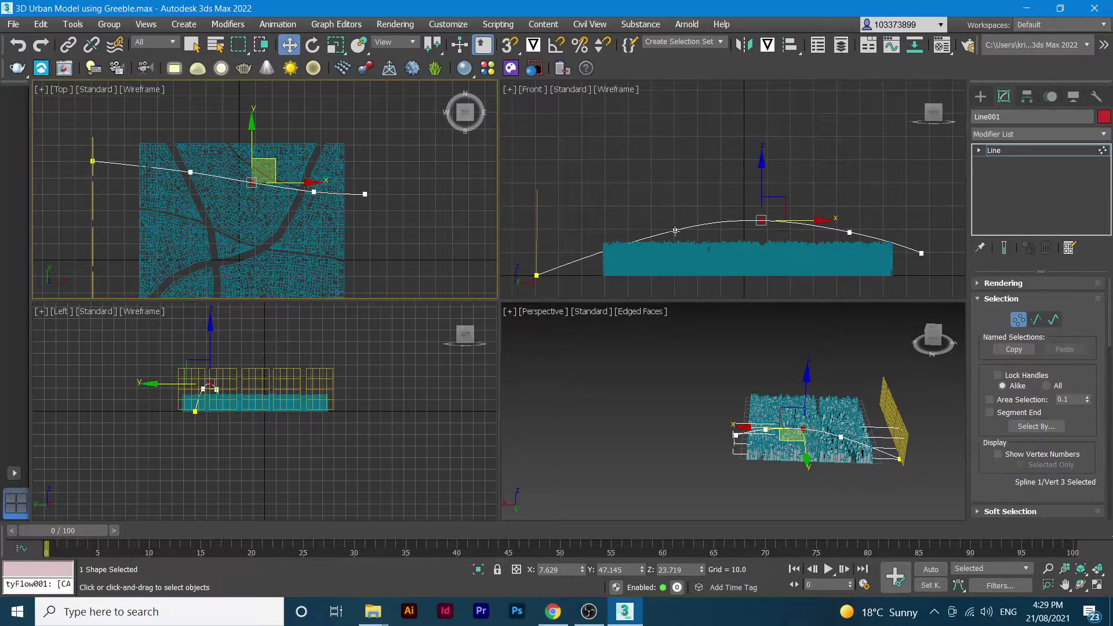
pyautogui.moveTo(675, 230); pyautogui.dragTo(624, 228)
pyautogui.click(458, 156)
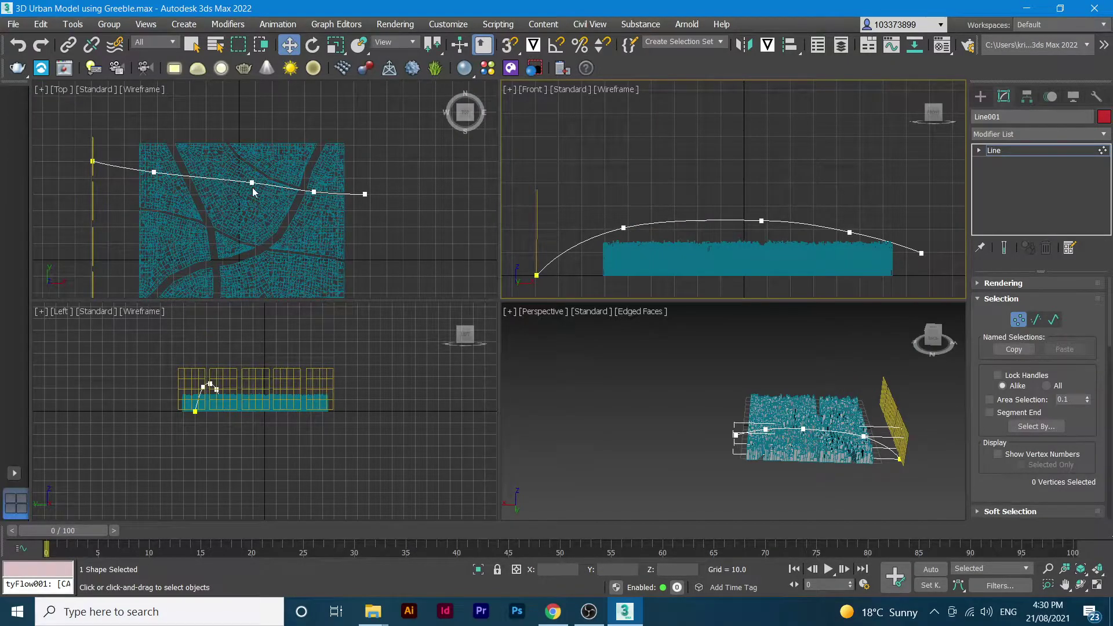
# Clone the path line toward negative Y as a single copy and place it at about Y -38.8.
pyautogui.scroll(-3, 258, 239)
pyautogui.scroll(3, 267, 226)
pyautogui.scroll(-2, 290, 212)
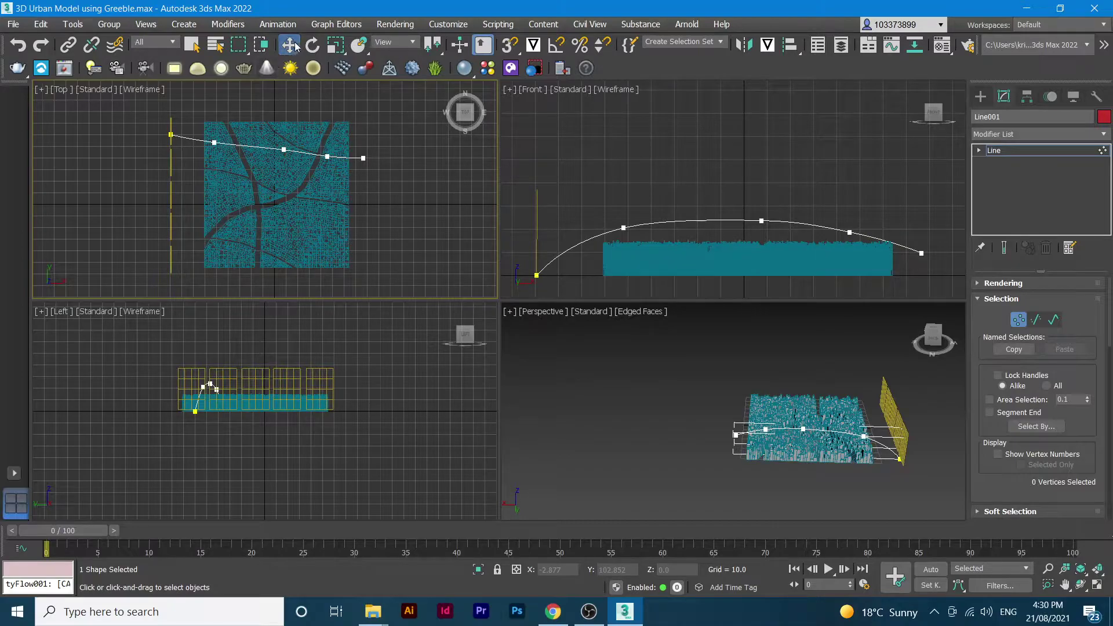
pyautogui.click(982, 95)
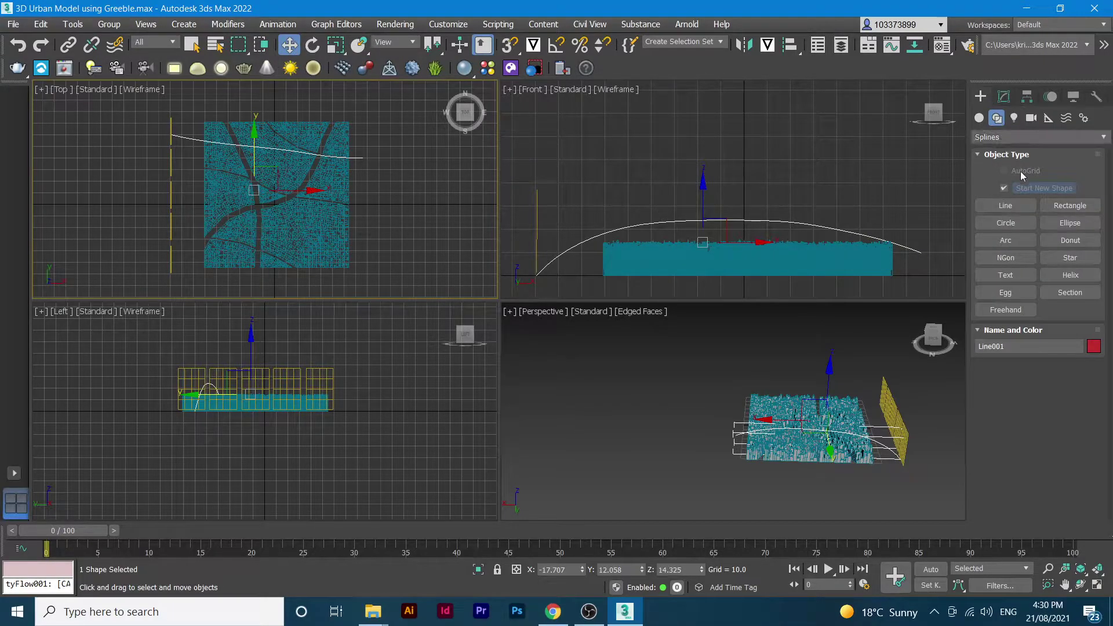
pyautogui.click(979, 118)
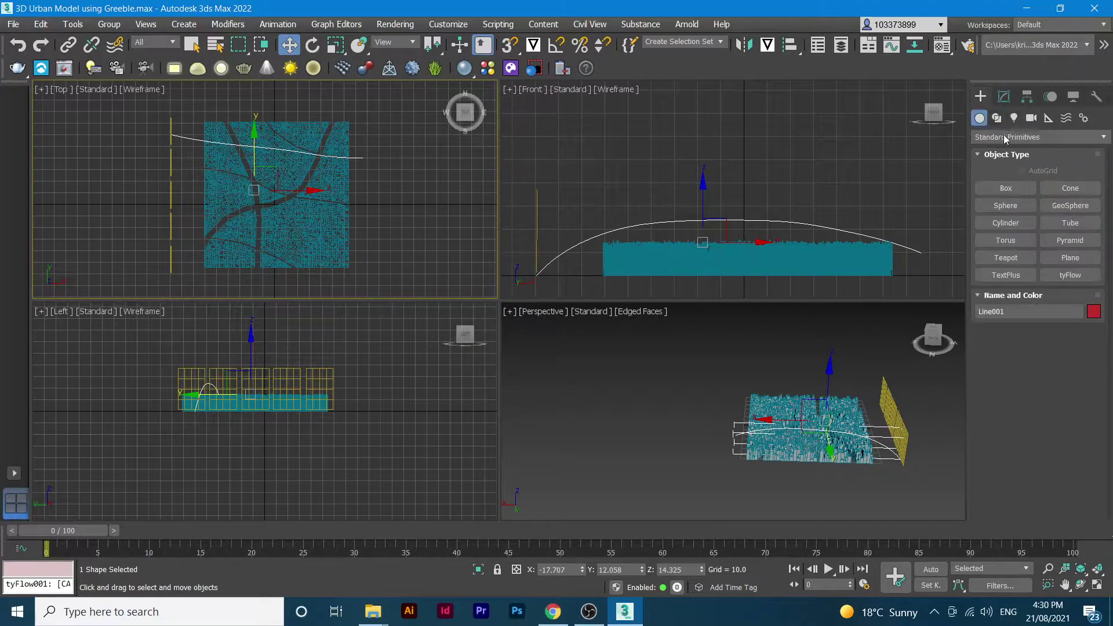
pyautogui.click(1003, 96)
pyautogui.click(980, 97)
pyautogui.keyDown('shift'); pyautogui.moveTo(188, 138); pyautogui.dragTo(194, 184); pyautogui.keyUp('shift')
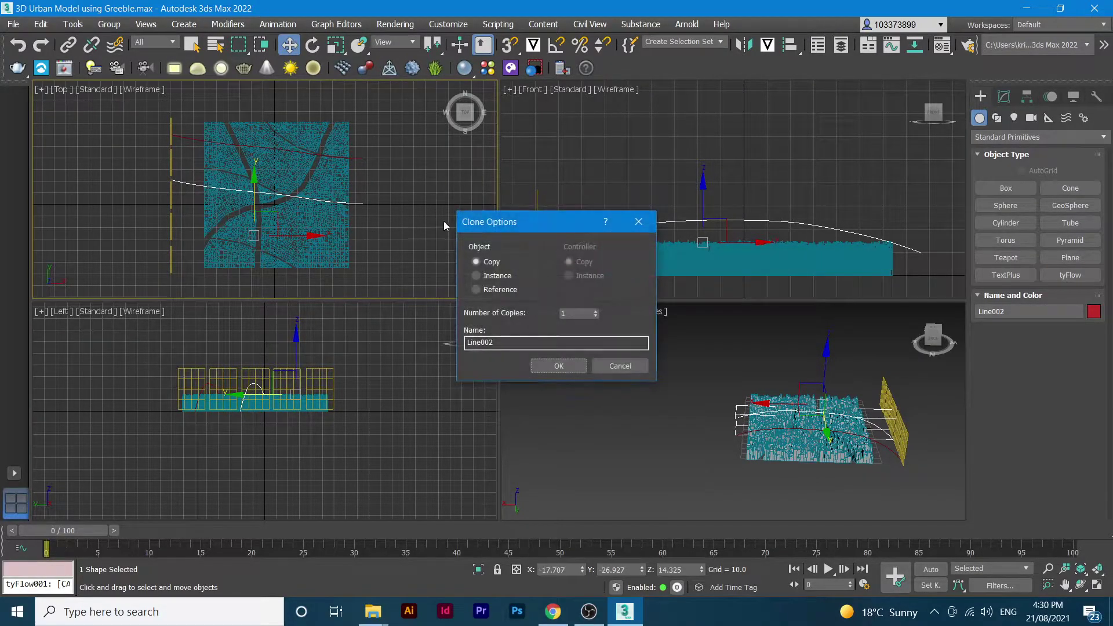
pyautogui.click(564, 366)
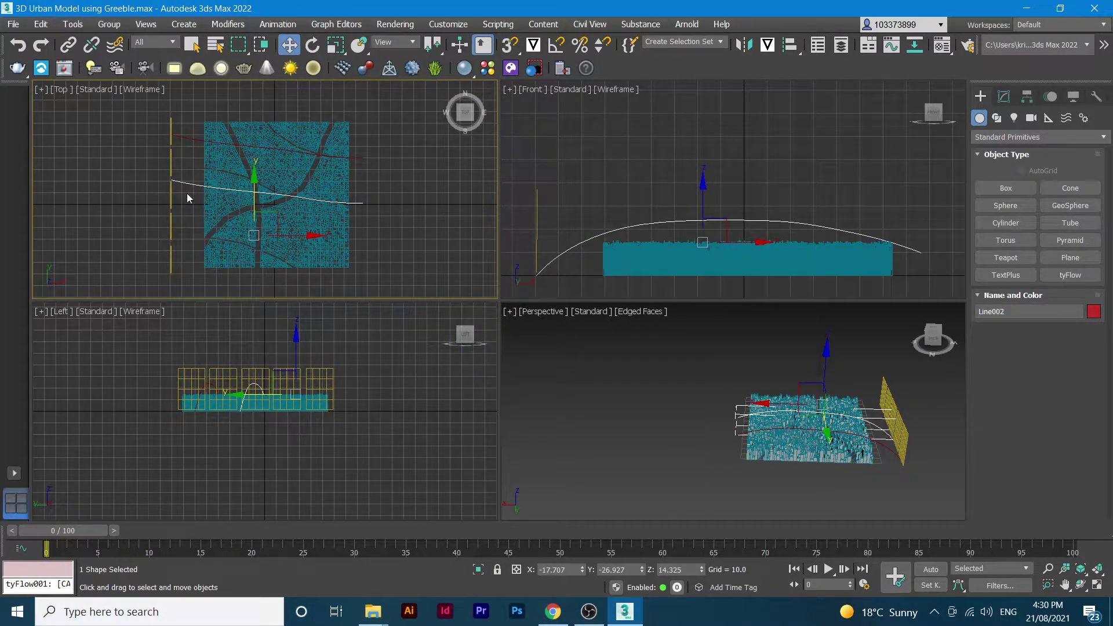
pyautogui.moveTo(192, 183); pyautogui.dragTo(195, 196)
# Reshape the copied line by moving vertex 3 to about X 7.3, Y 2.7 and vertex 2 to about X -50.9, Y 6.9.
pyautogui.scroll(4, 295, 220)
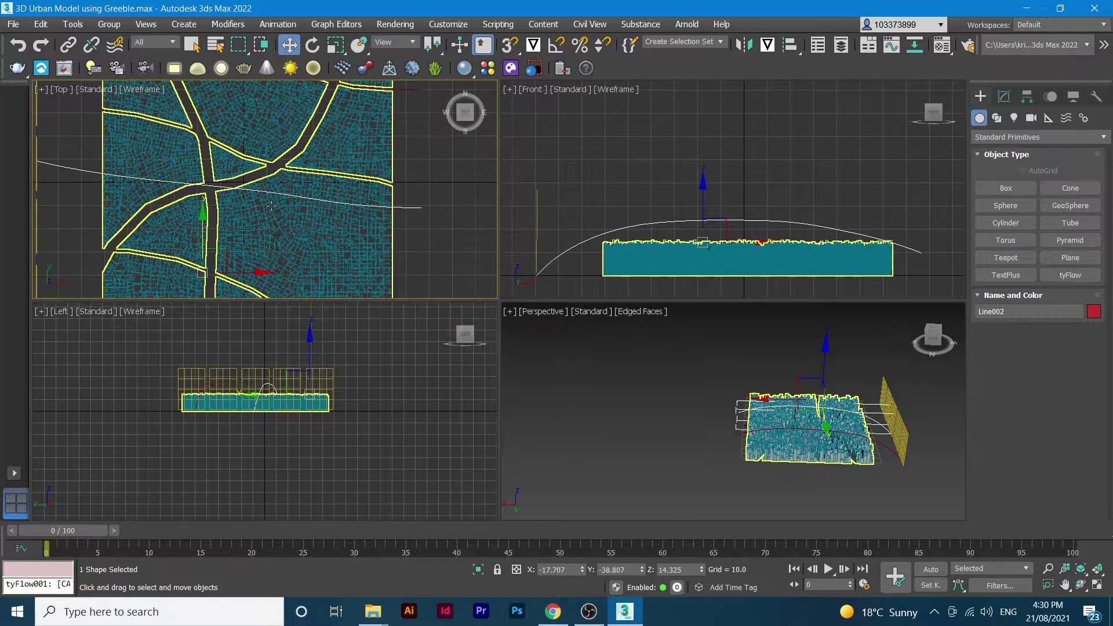
pyautogui.scroll(-4, 232, 197)
pyautogui.scroll(3, 217, 186)
pyautogui.scroll(-2, 216, 186)
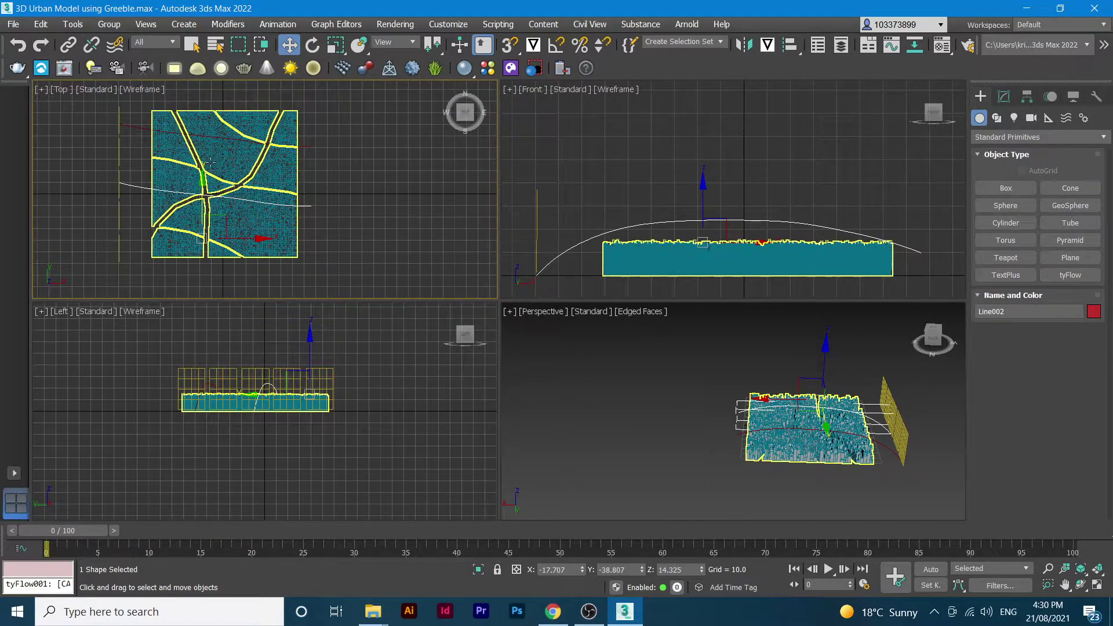
pyautogui.scroll(2, 183, 165)
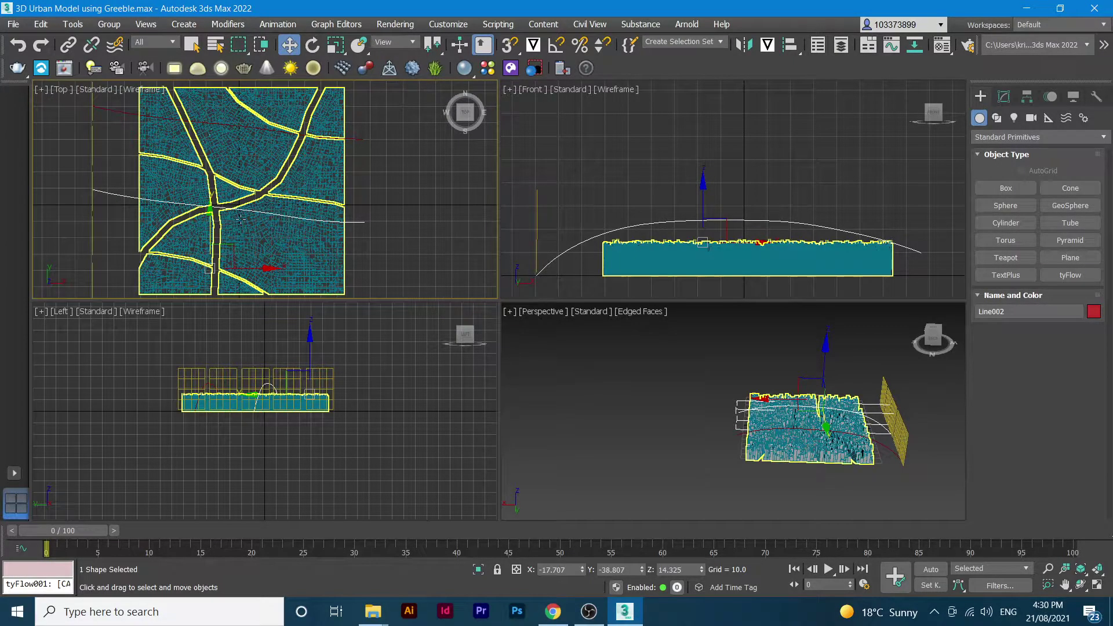
pyautogui.scroll(2, 240, 219)
pyautogui.scroll(2, 228, 216)
pyautogui.scroll(-3, 261, 219)
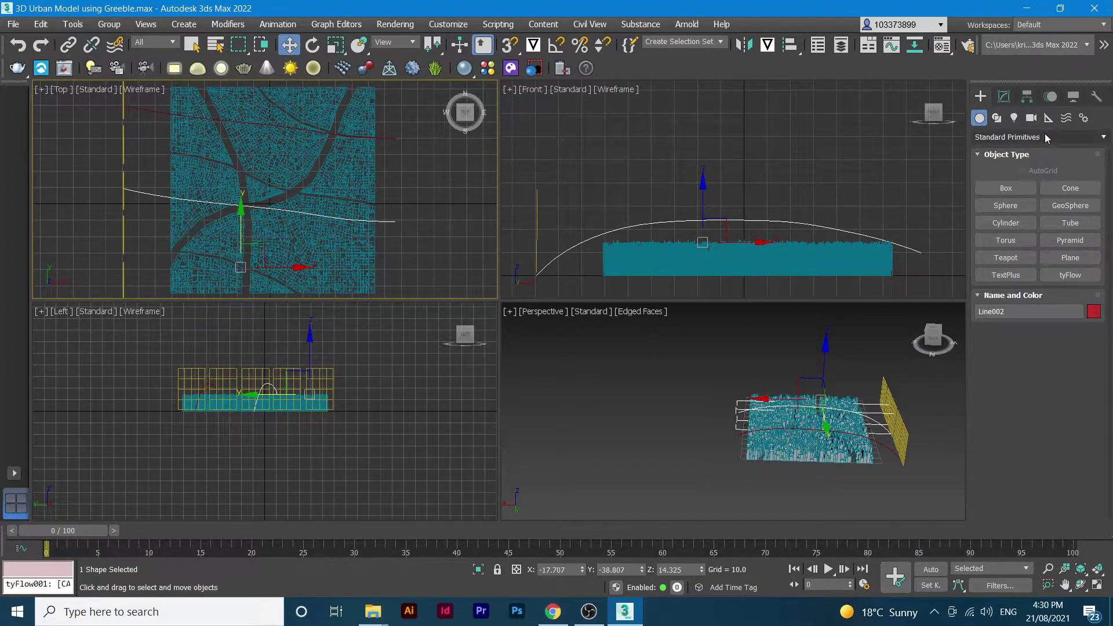
pyautogui.click(1004, 96)
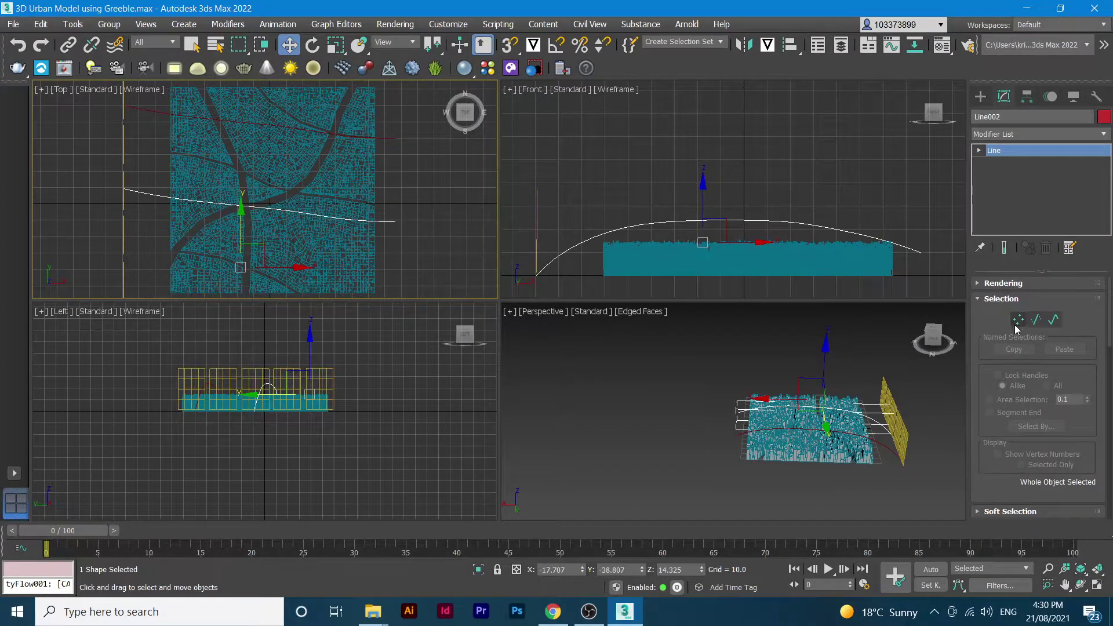
pyautogui.click(1019, 319)
pyautogui.moveTo(283, 210); pyautogui.dragTo(273, 192)
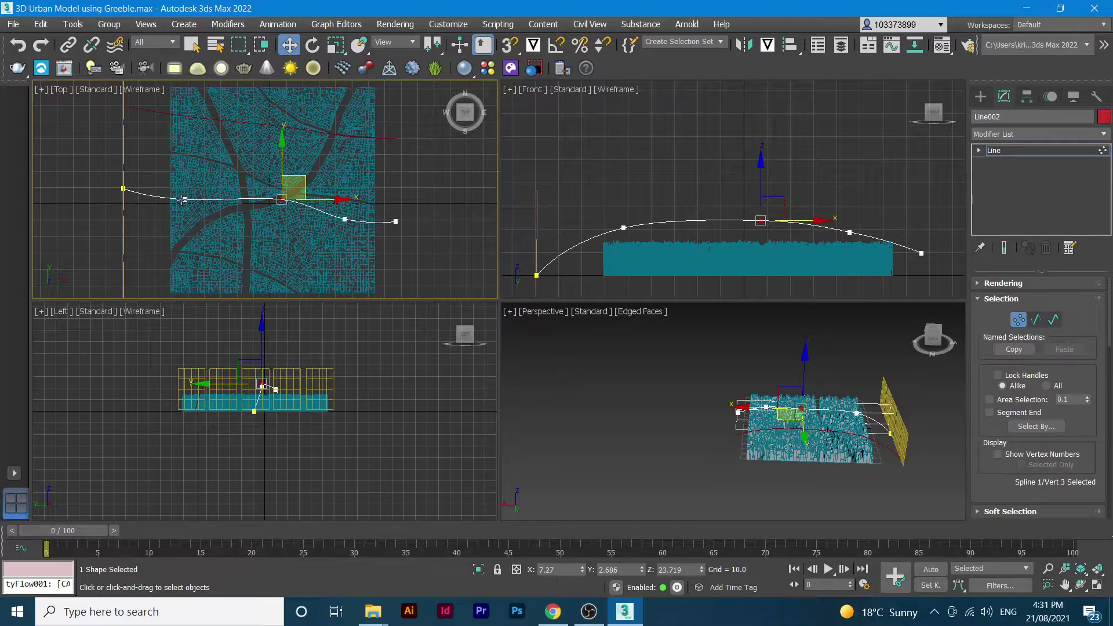
pyautogui.moveTo(186, 199)
pyautogui.mouseDown()
pyautogui.moveTo(191, 184)
pyautogui.moveTo(187, 193)
pyautogui.mouseUp()
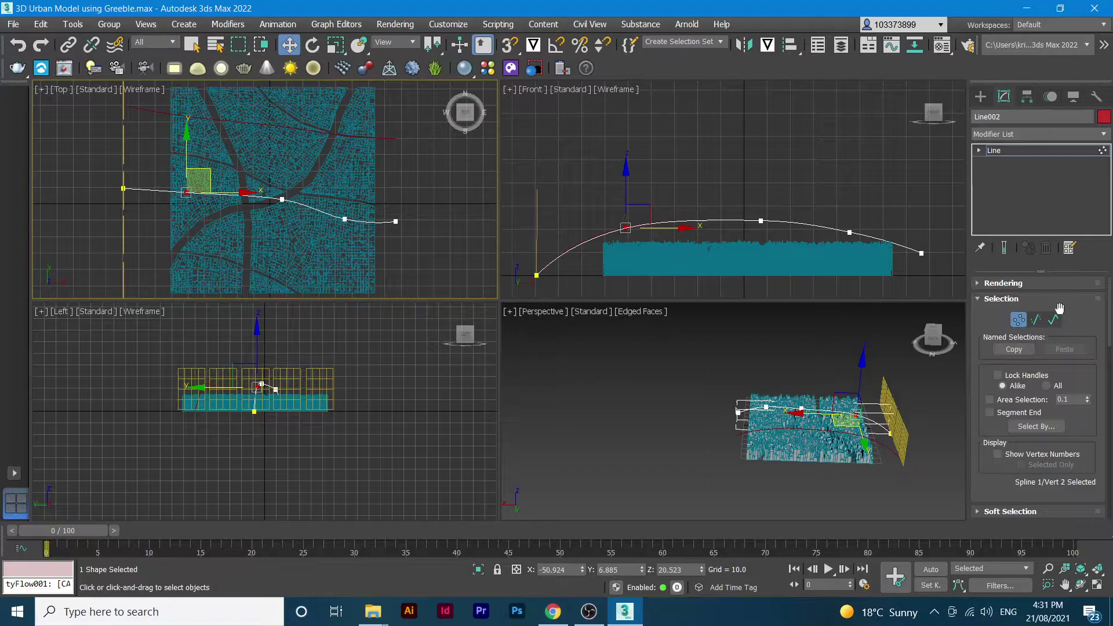
# Move the whole copied line to about Y -14.6 and shift its second vertex slightly toward negative Y.
pyautogui.click(1019, 320)
pyautogui.moveTo(154, 189); pyautogui.dragTo(166, 151)
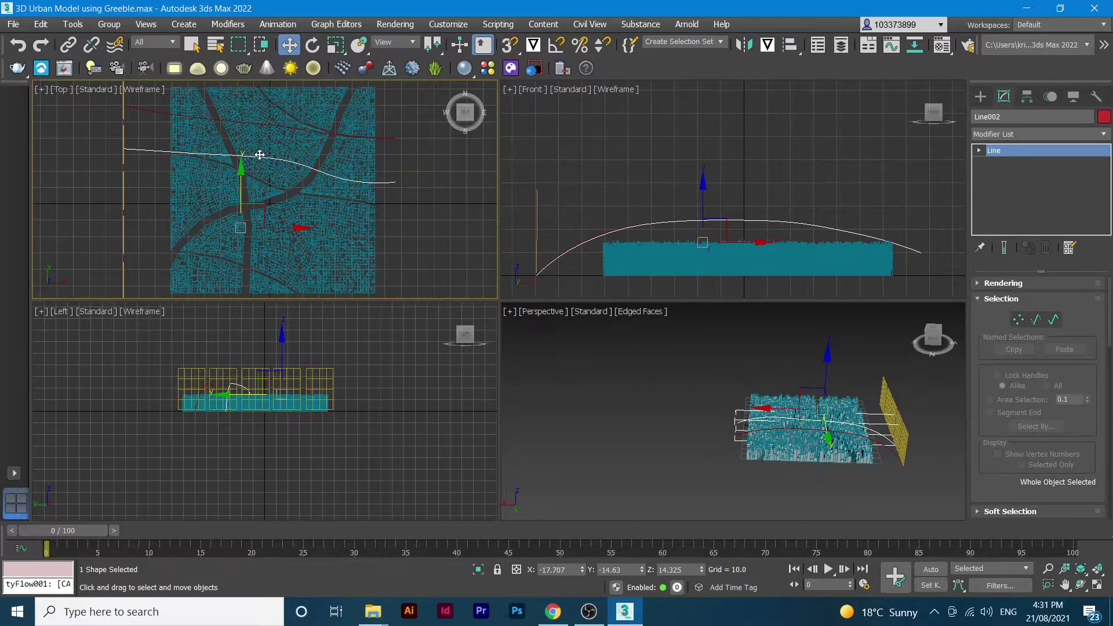
pyautogui.click(1019, 320)
pyautogui.click(185, 154)
pyautogui.scroll(2, 197, 159)
pyautogui.scroll(1, 197, 159)
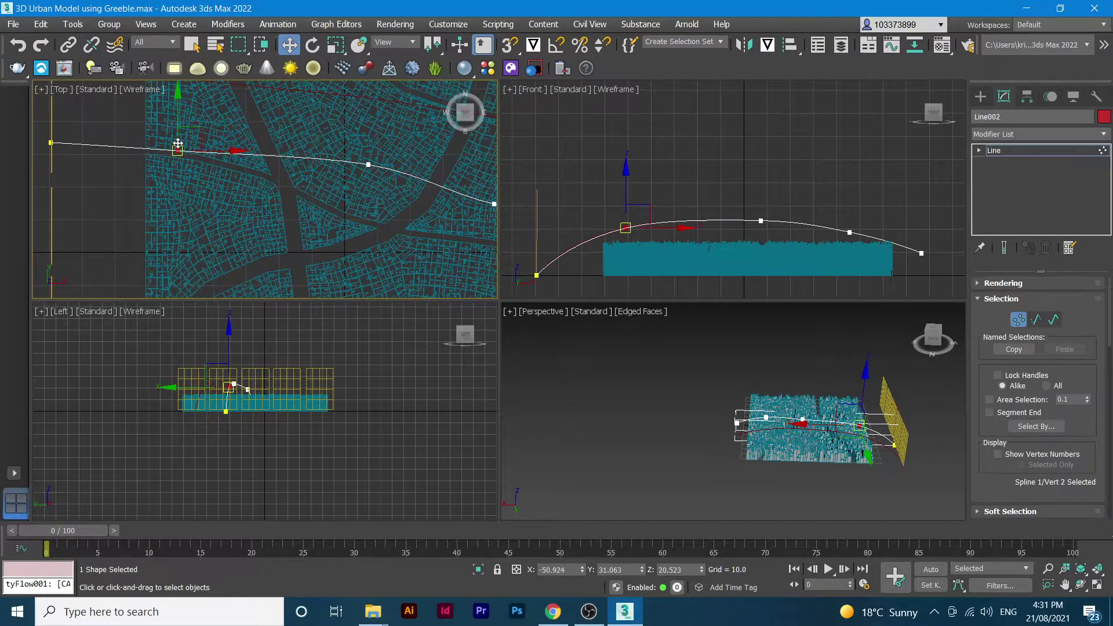
pyautogui.moveTo(178, 92); pyautogui.dragTo(178, 95)
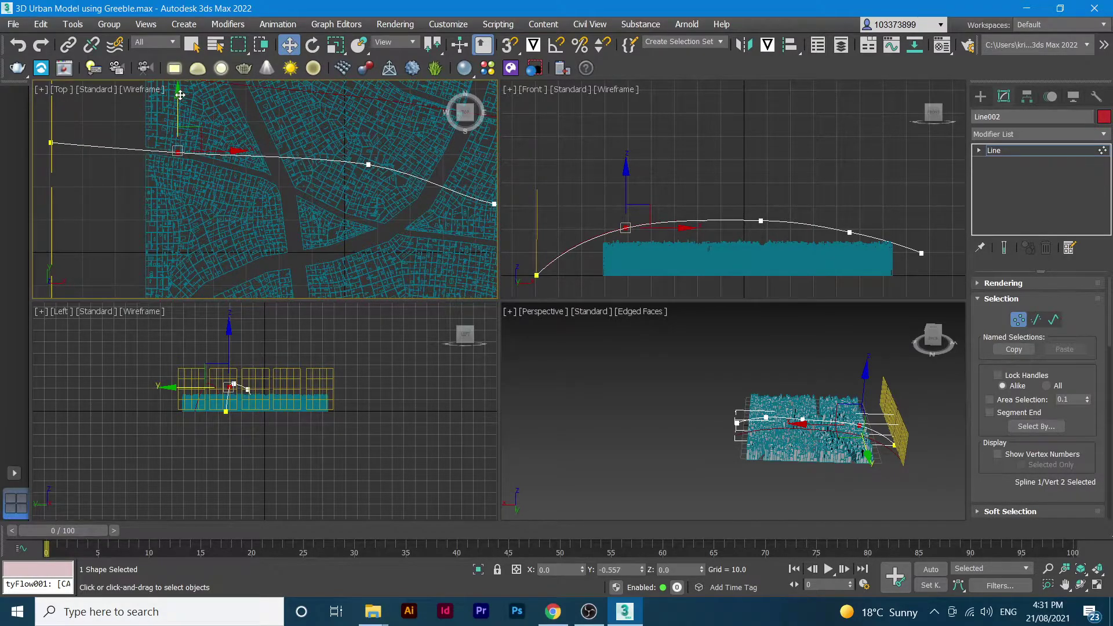
# Move the copied line's vertex 3 to about Y 12 and its vertex 4 about 5.8 units toward negative Y.
pyautogui.click(368, 165)
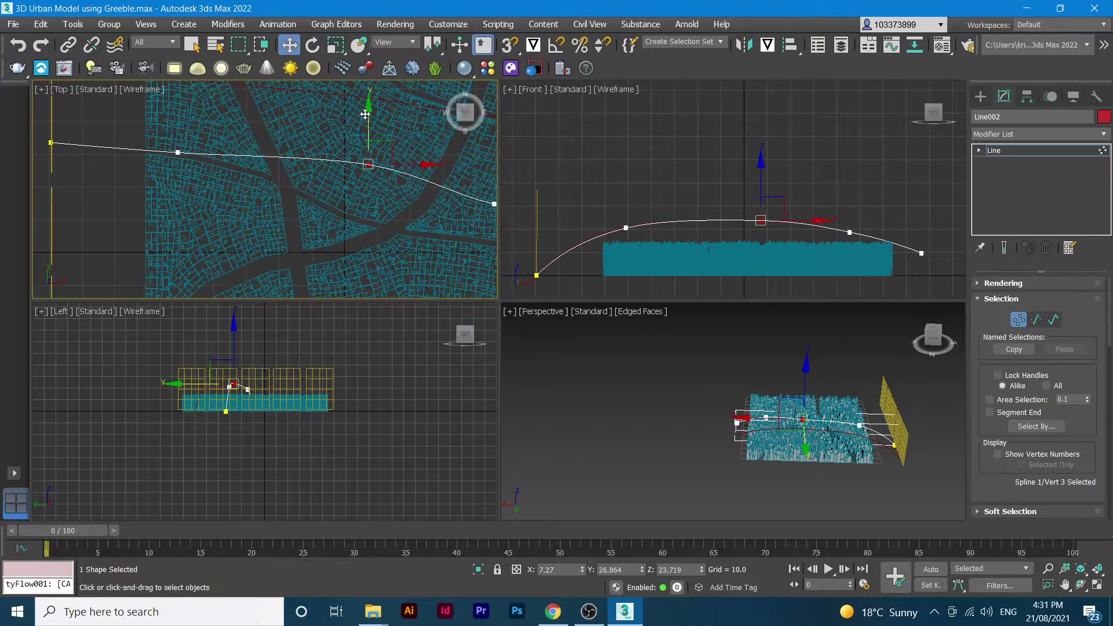
pyautogui.moveTo(371, 109); pyautogui.dragTo(373, 157)
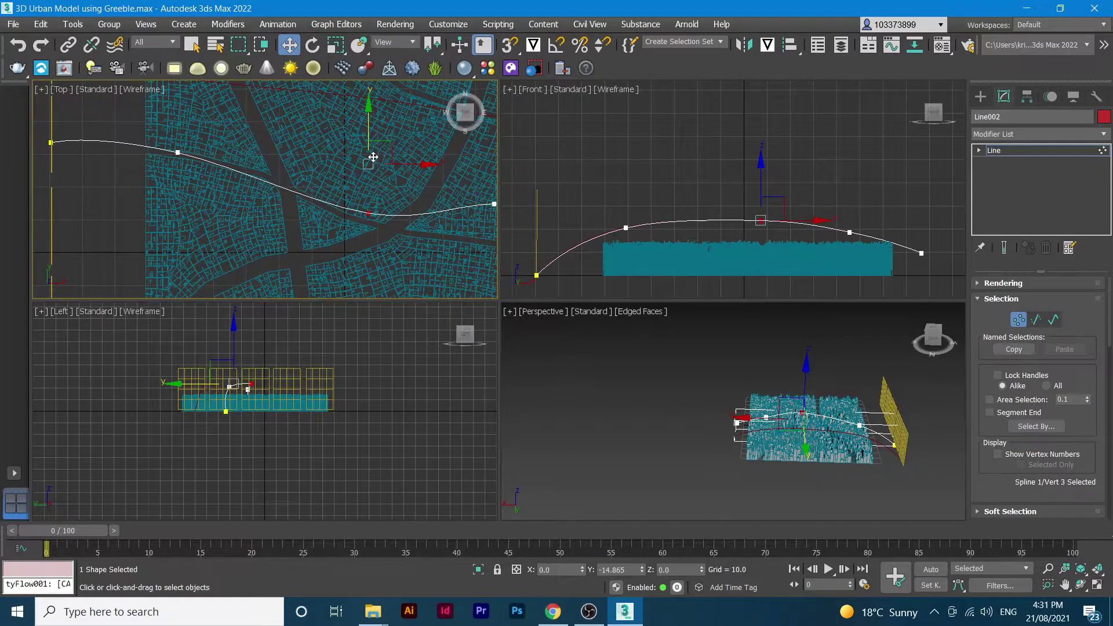
pyautogui.scroll(-2, 318, 179)
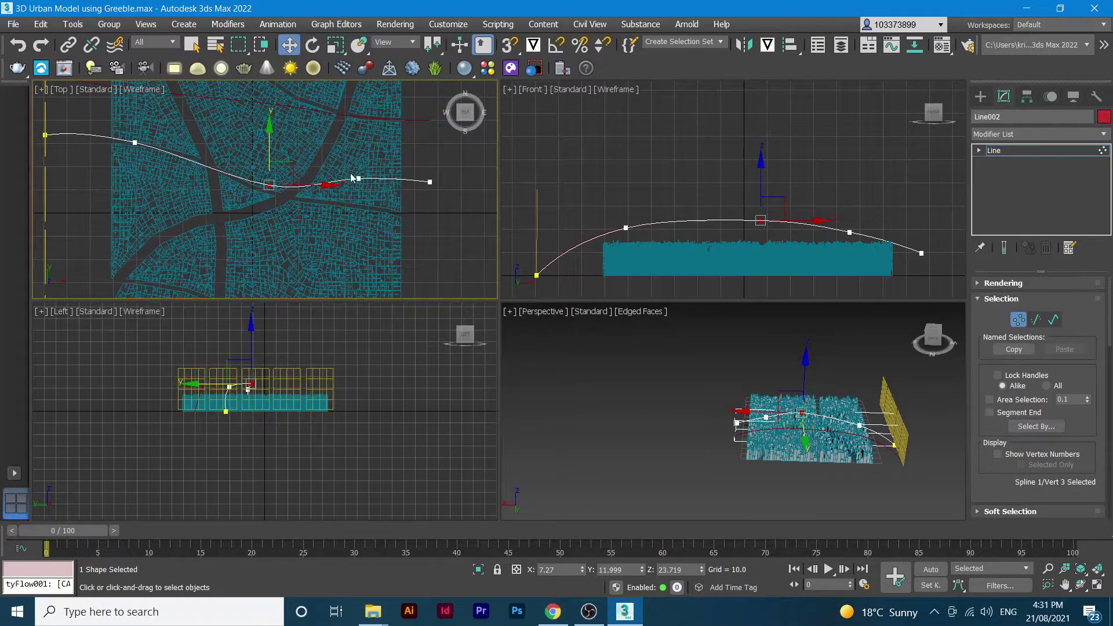
pyautogui.click(359, 179)
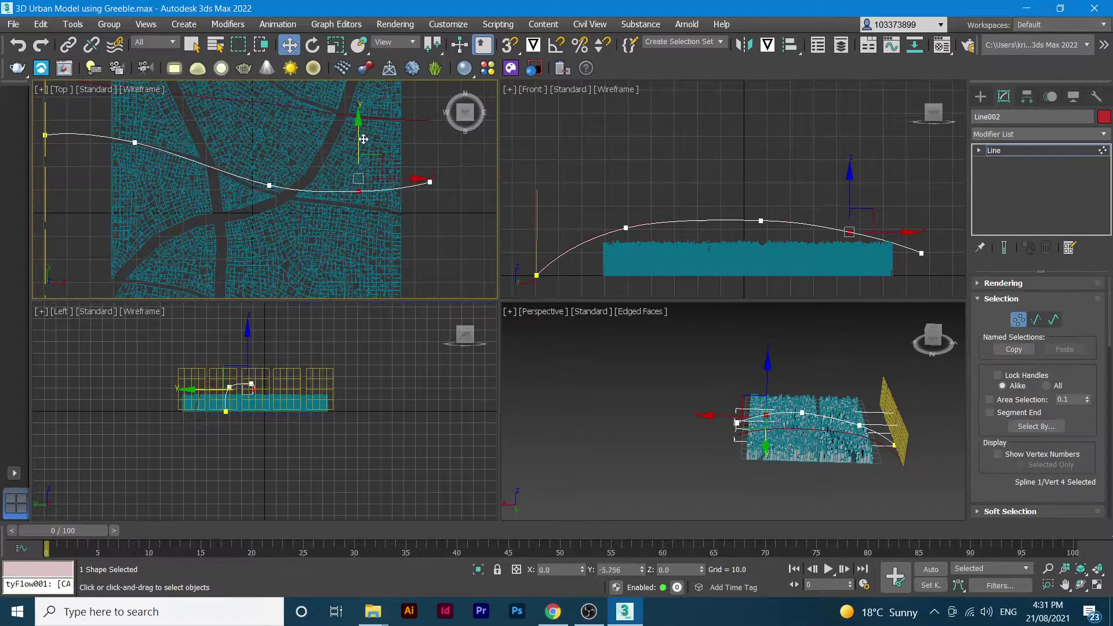
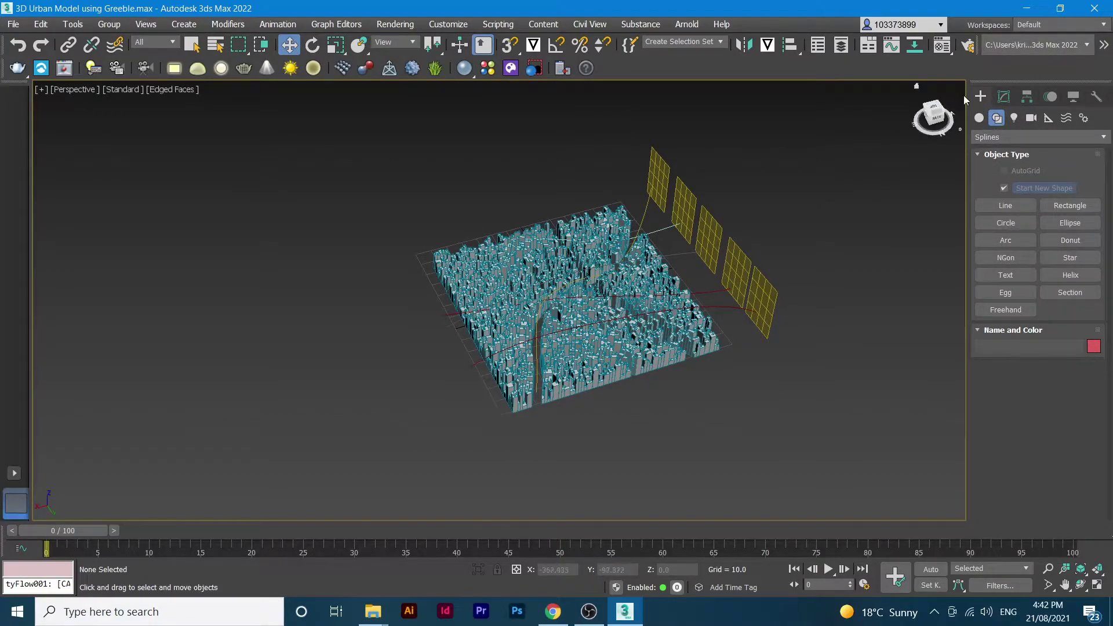
# Create a tyFlow object in the perspective view, in the empty space beside the city and the row of planes.
pyautogui.click(979, 118)
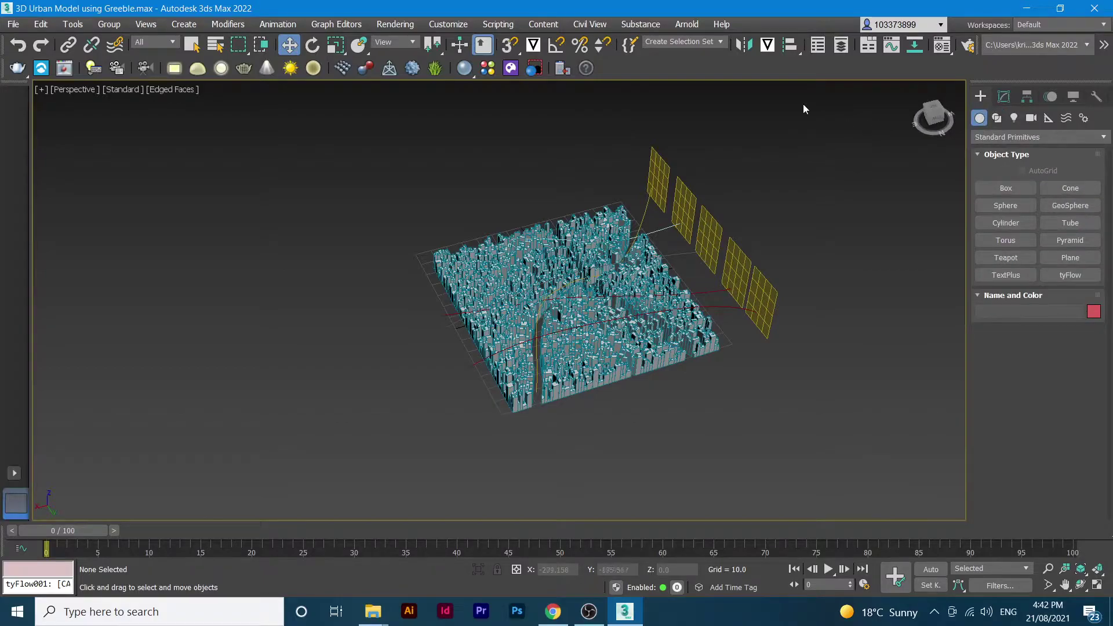
pyautogui.click(1073, 275)
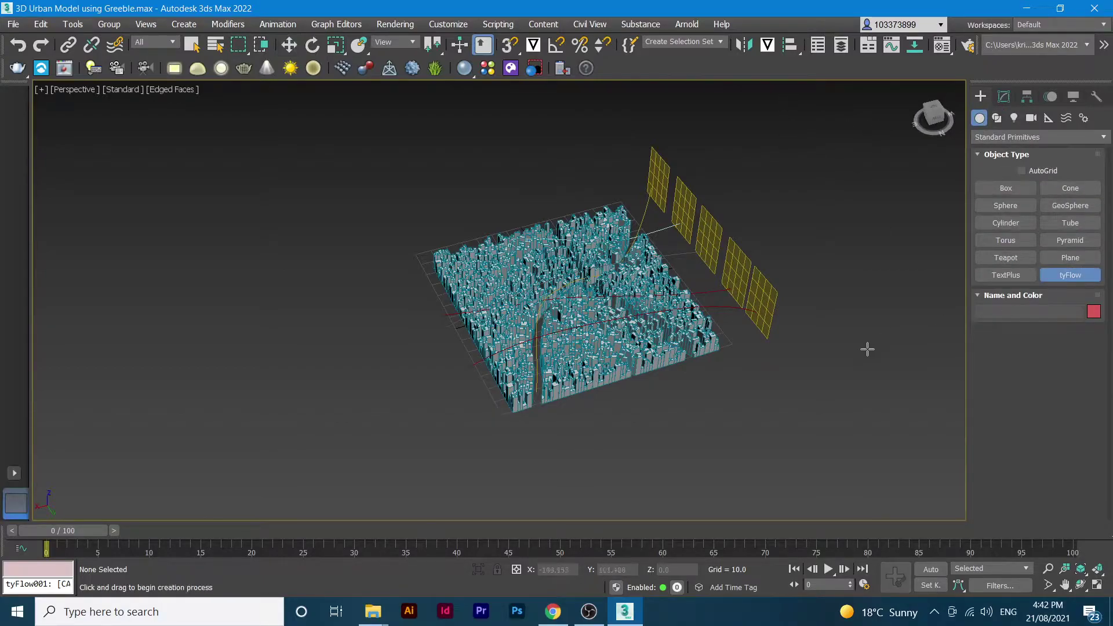
pyautogui.click(842, 411)
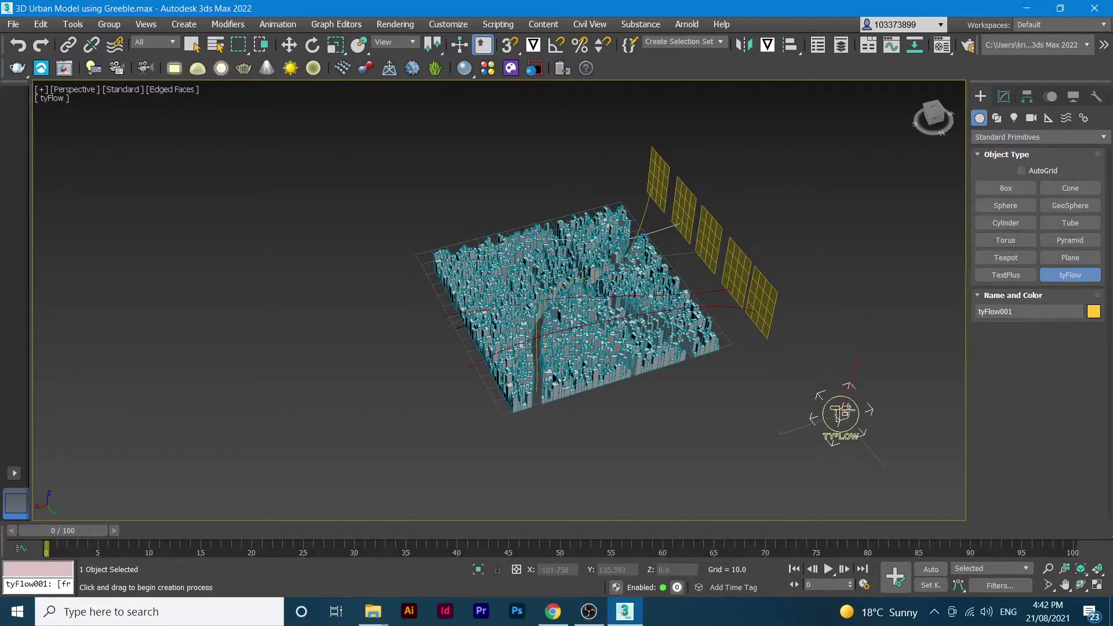
# Open the tyFlow object's editor, then narrow and reposition its window so the city and planes stay in view.
pyautogui.click(1003, 97)
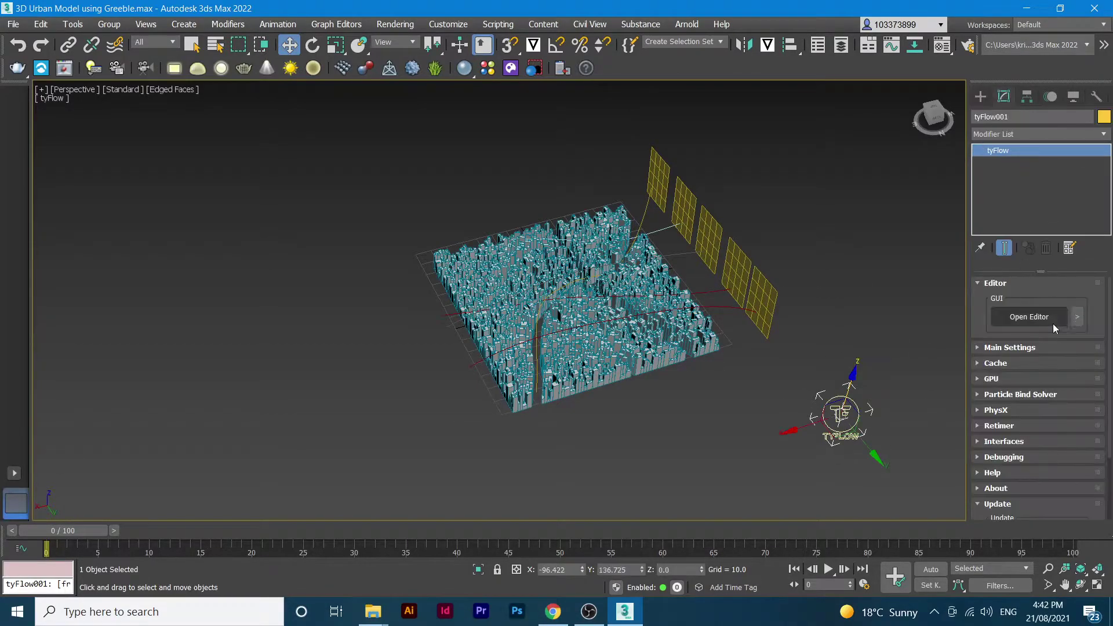
pyautogui.click(1035, 319)
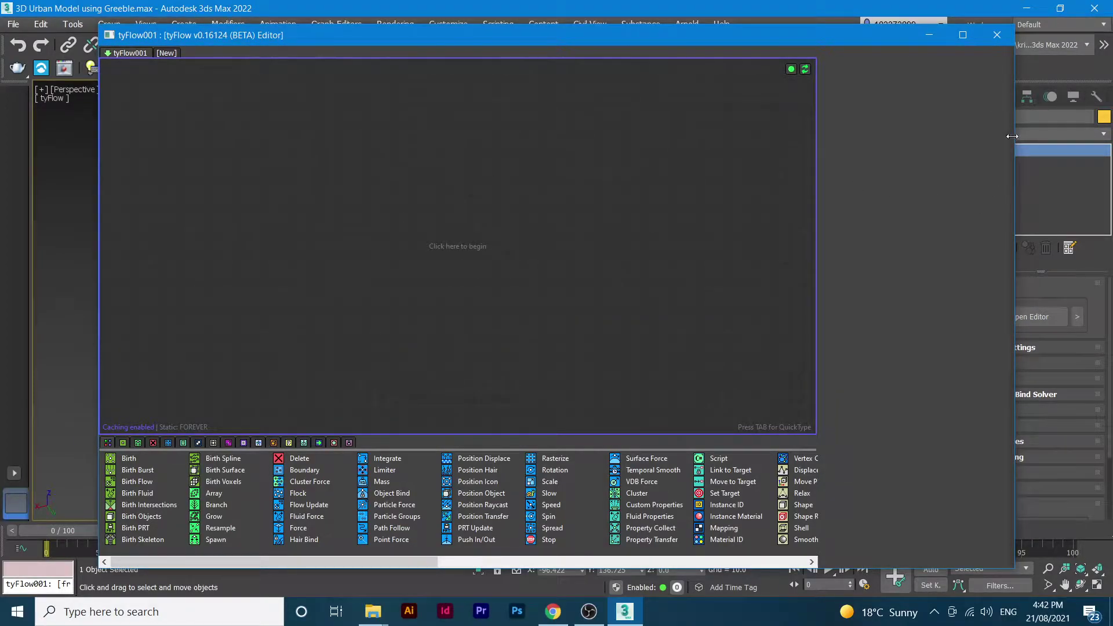
pyautogui.moveTo(1016, 136); pyautogui.dragTo(411, 225)
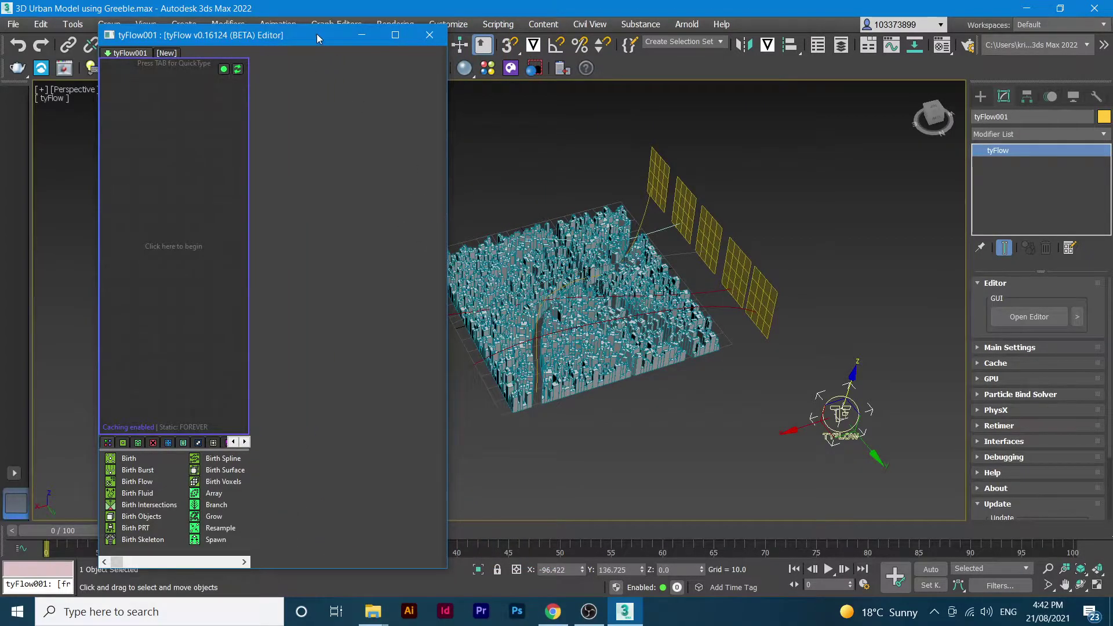
pyautogui.moveTo(317, 35); pyautogui.dragTo(221, 39)
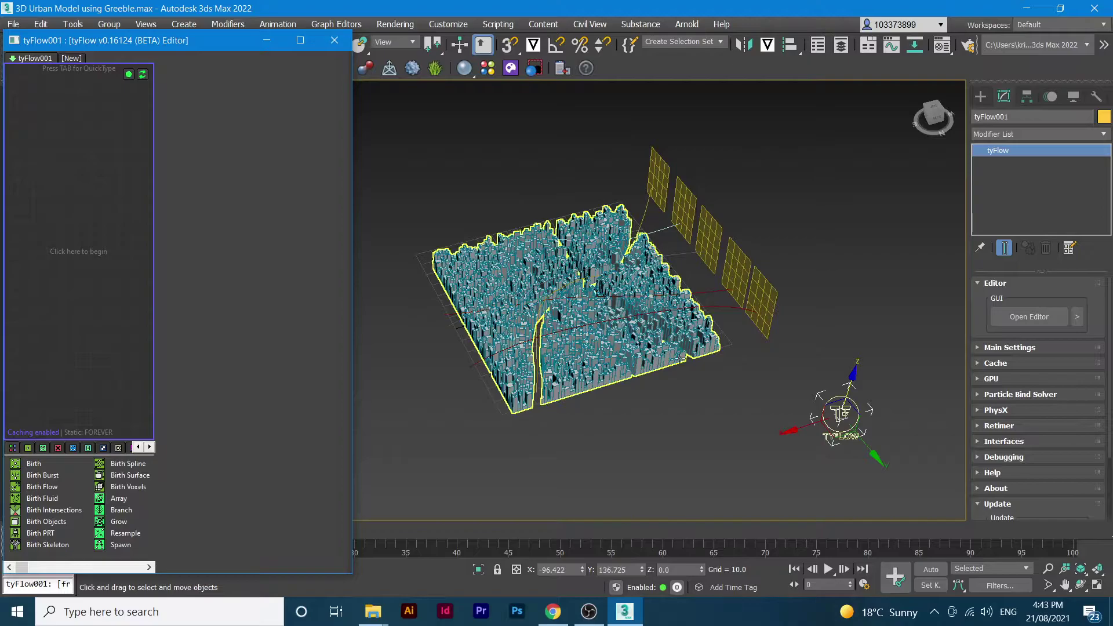
# Create a new event from a Birth operator and set its end frame to 0.
pyautogui.moveTo(34, 470); pyautogui.dragTo(63, 219)
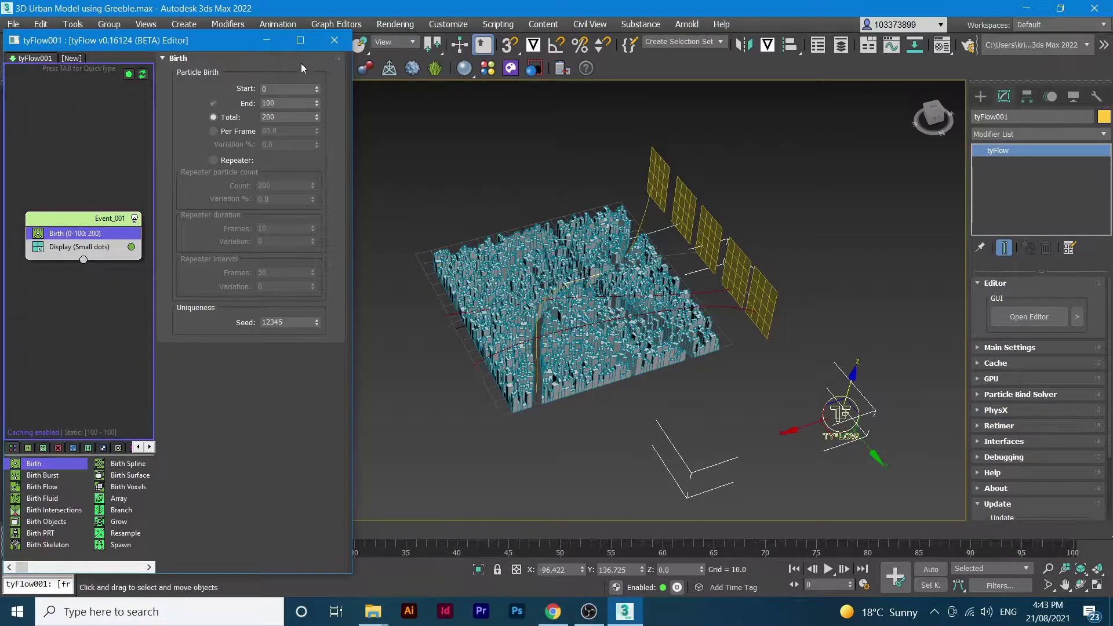
pyautogui.moveTo(292, 103); pyautogui.dragTo(217, 108)
pyautogui.write('0')
pyautogui.press('Tab')
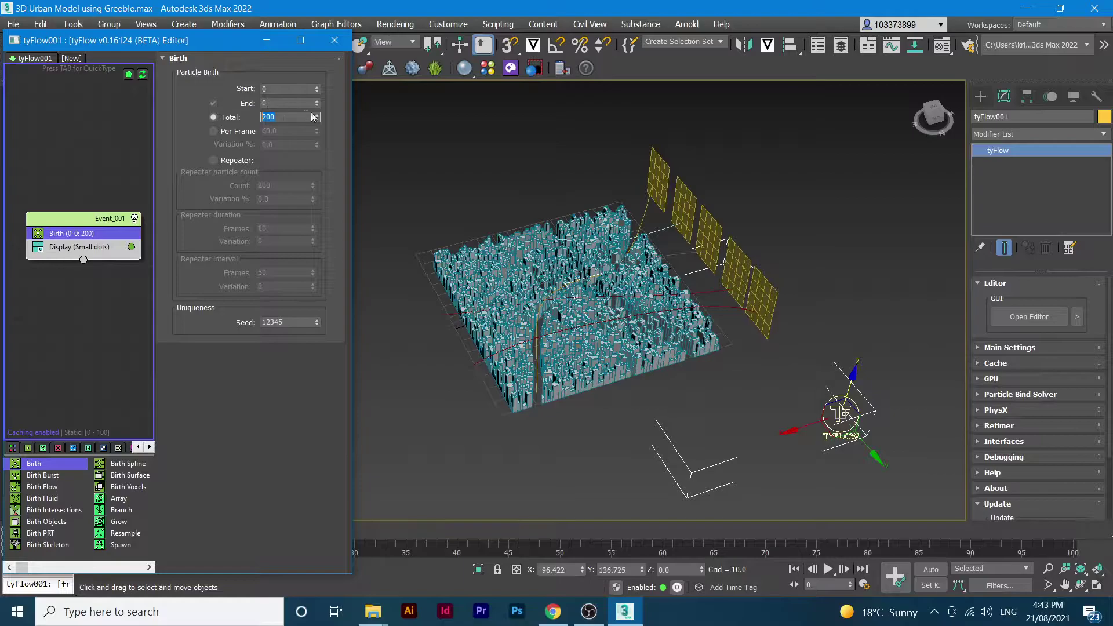
# Set the Birth operator's total to 700 particles.
pyautogui.moveTo(318, 119); pyautogui.dragTo(314, 14)
pyautogui.moveTo(316, 566); pyautogui.dragTo(338, 417)
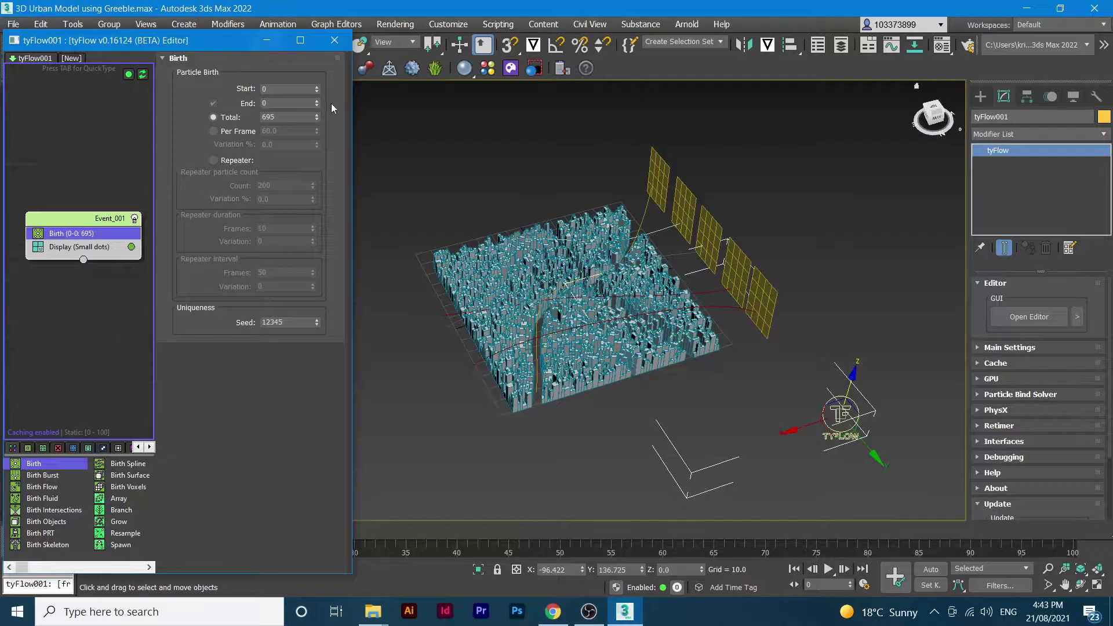
pyautogui.doubleClick(275, 117)
pyautogui.write('700')
pyautogui.click(120, 144)
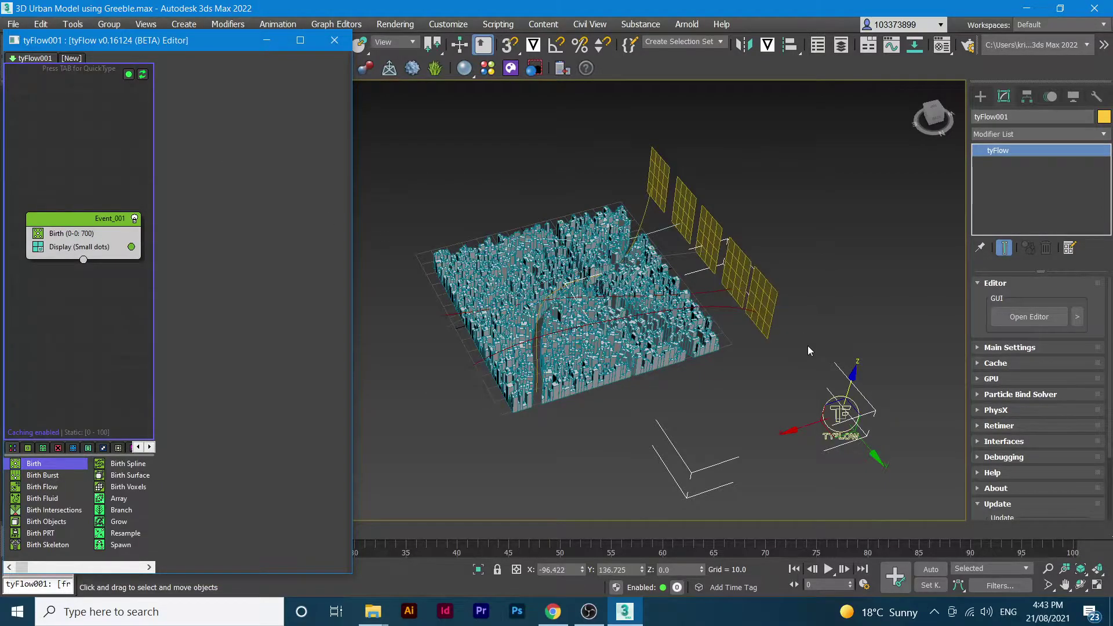
pyautogui.moveTo(808, 351); pyautogui.dragTo(712, 223, button='middle')
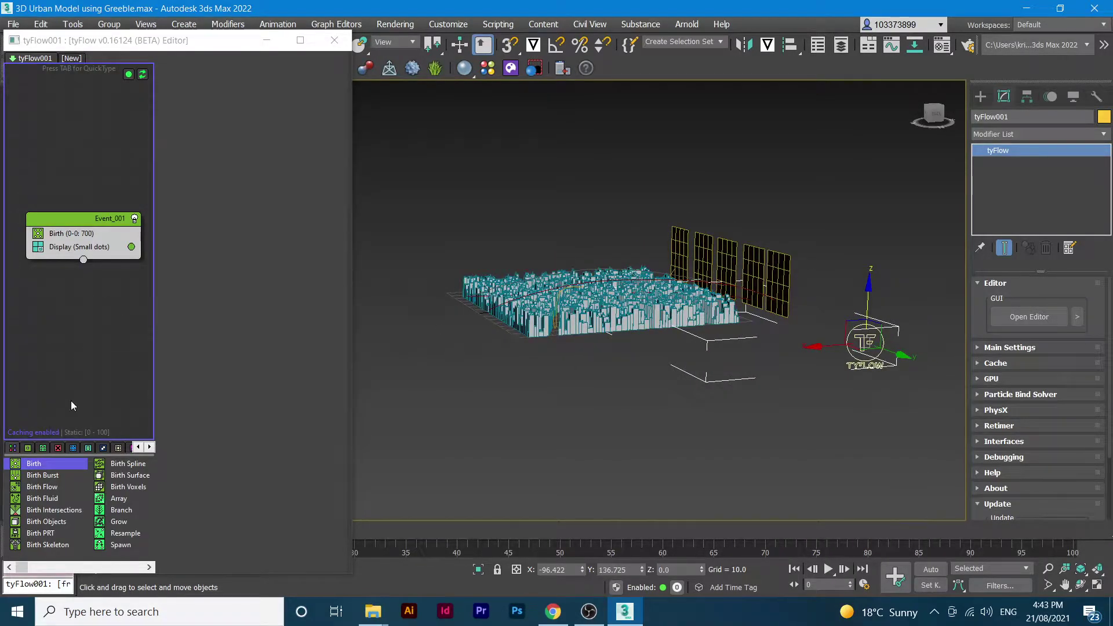
pyautogui.click(80, 548)
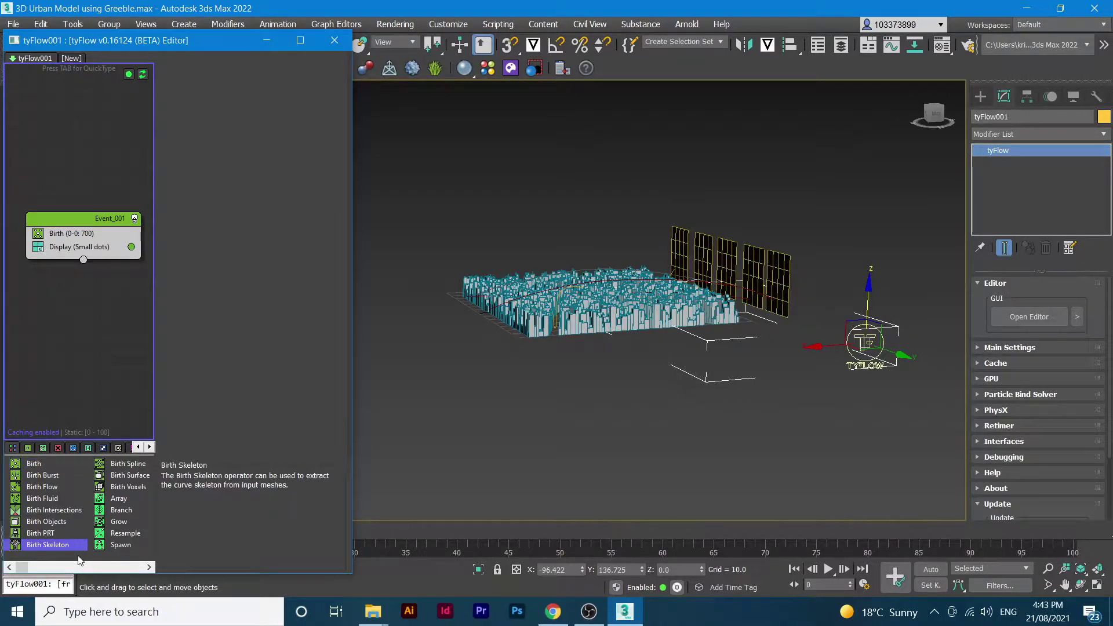
# Add a Position Object operator to Event_001, between the Birth and Display operators.
pyautogui.scroll(-1, 90, 559)
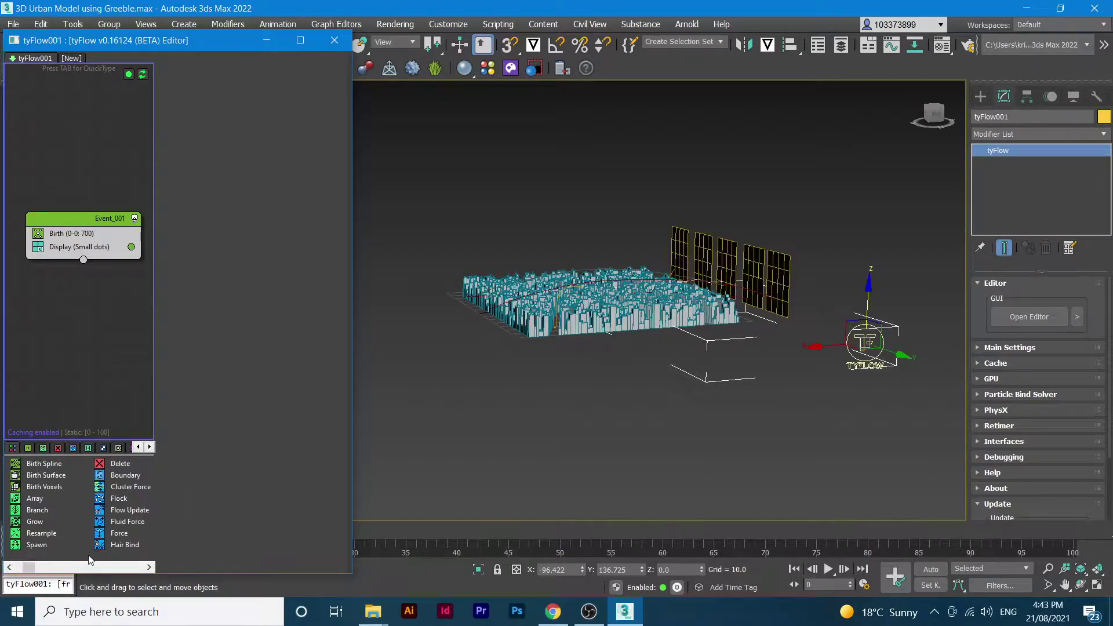
pyautogui.scroll(3, 29, 570)
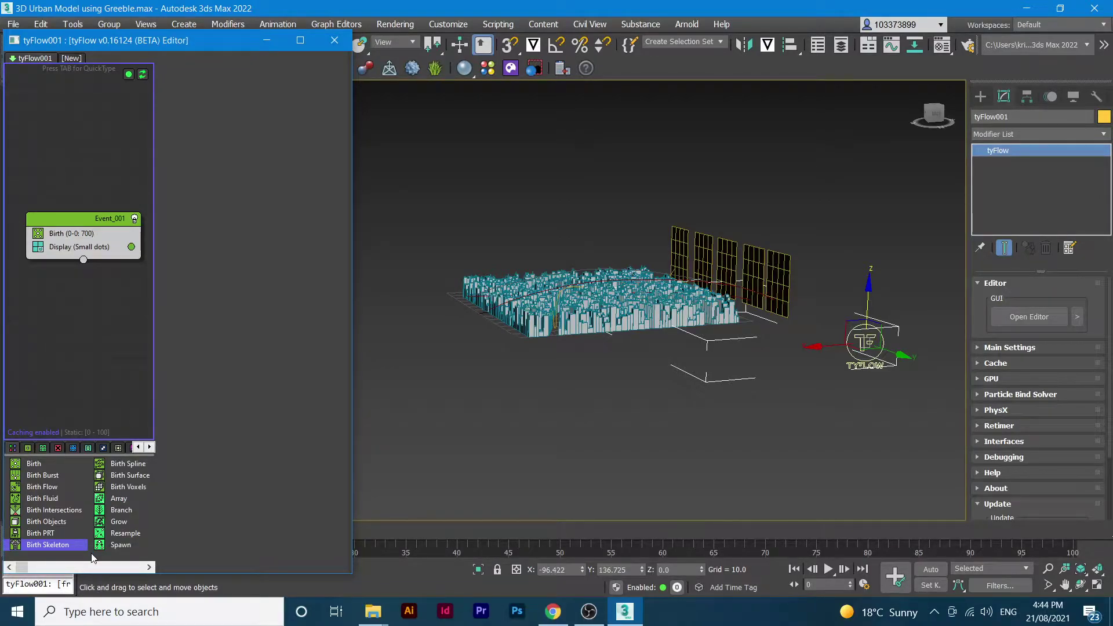
pyautogui.scroll(-3, 91, 558)
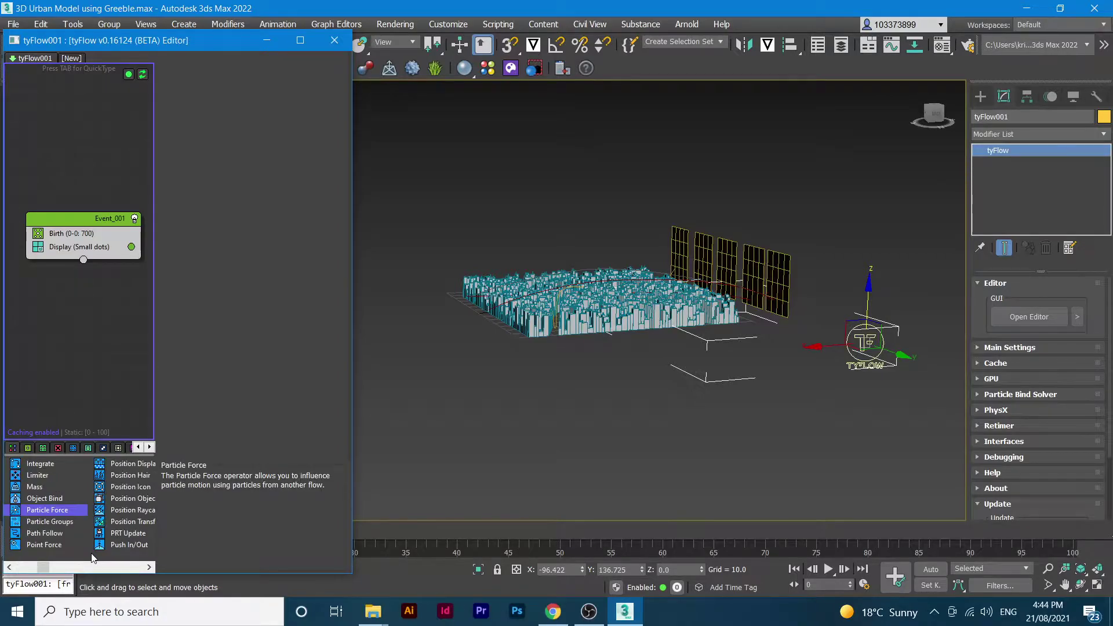
pyautogui.click(149, 567)
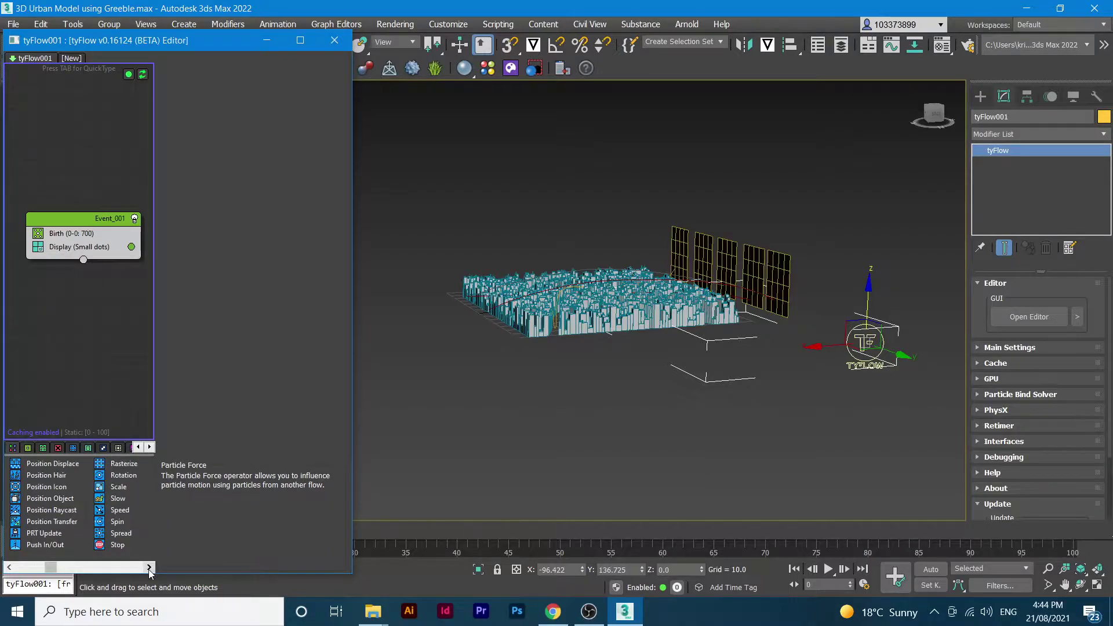
pyautogui.click(48, 499)
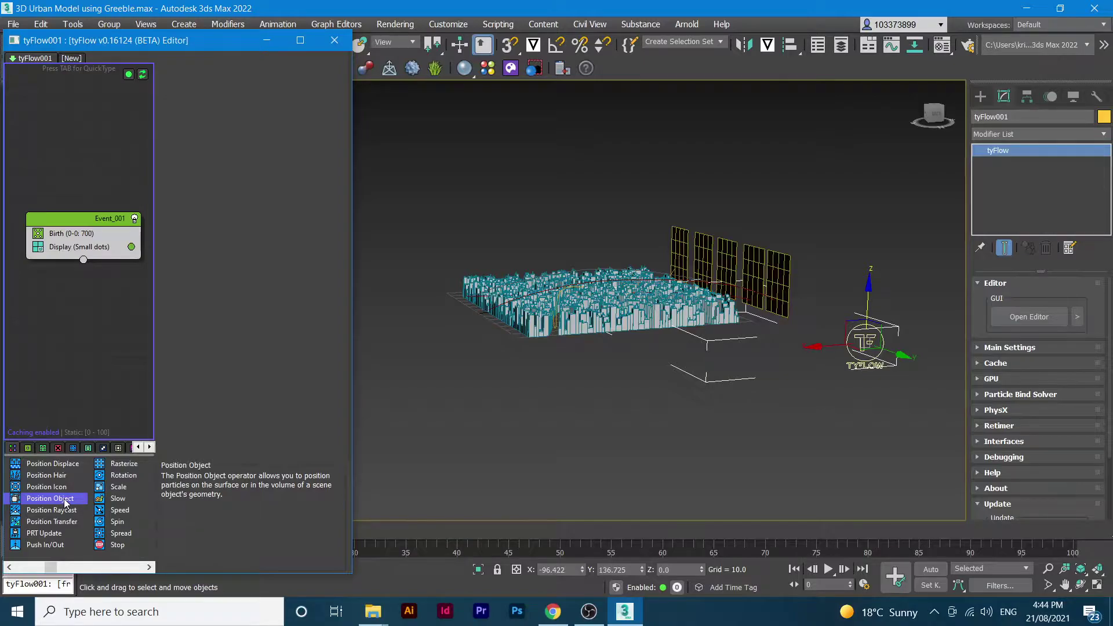
pyautogui.moveTo(65, 502); pyautogui.dragTo(73, 480)
pyautogui.moveTo(88, 268); pyautogui.dragTo(95, 332)
pyautogui.moveTo(77, 238); pyautogui.dragTo(78, 237)
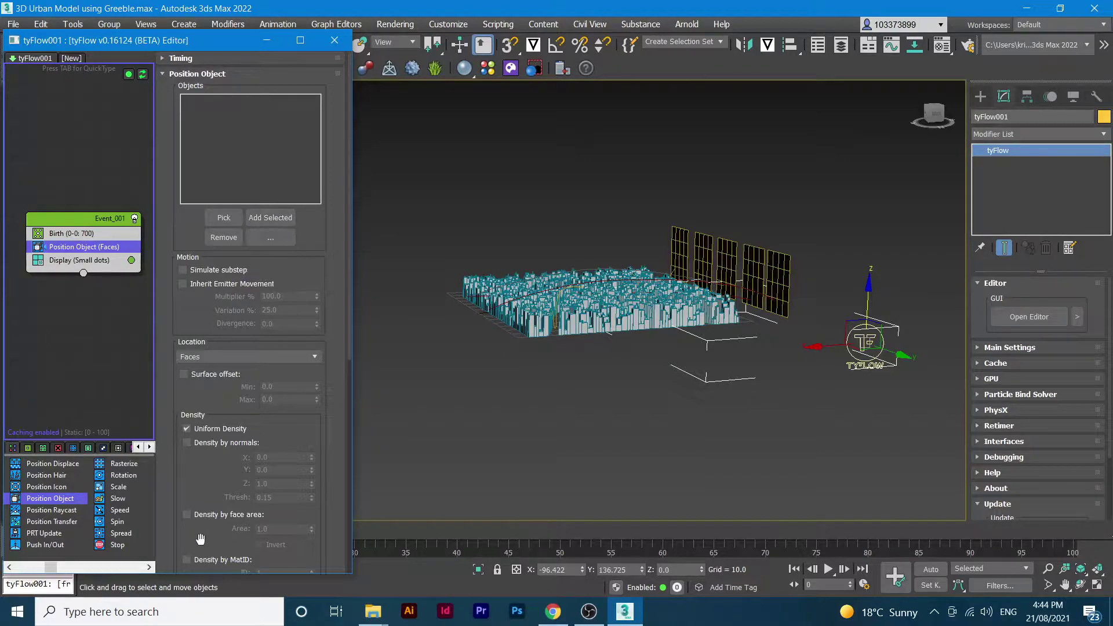
# Add Plane002, the end plane of the row nearest the tyFlow icon, to the Position Object operator's objects.
pyautogui.click(226, 219)
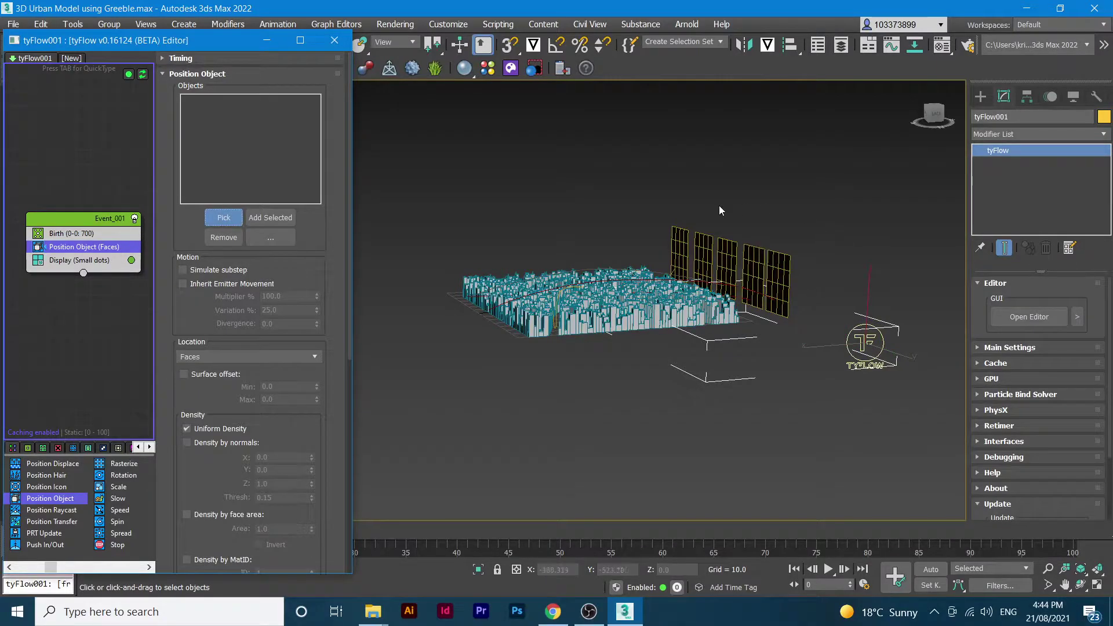
pyautogui.click(784, 248)
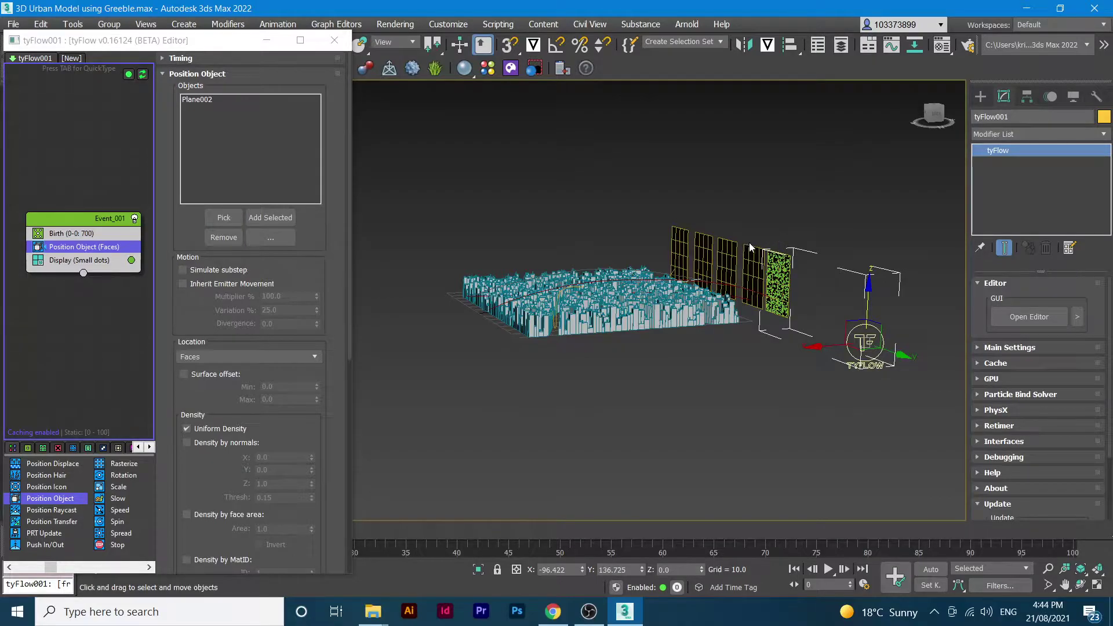
pyautogui.click(755, 251)
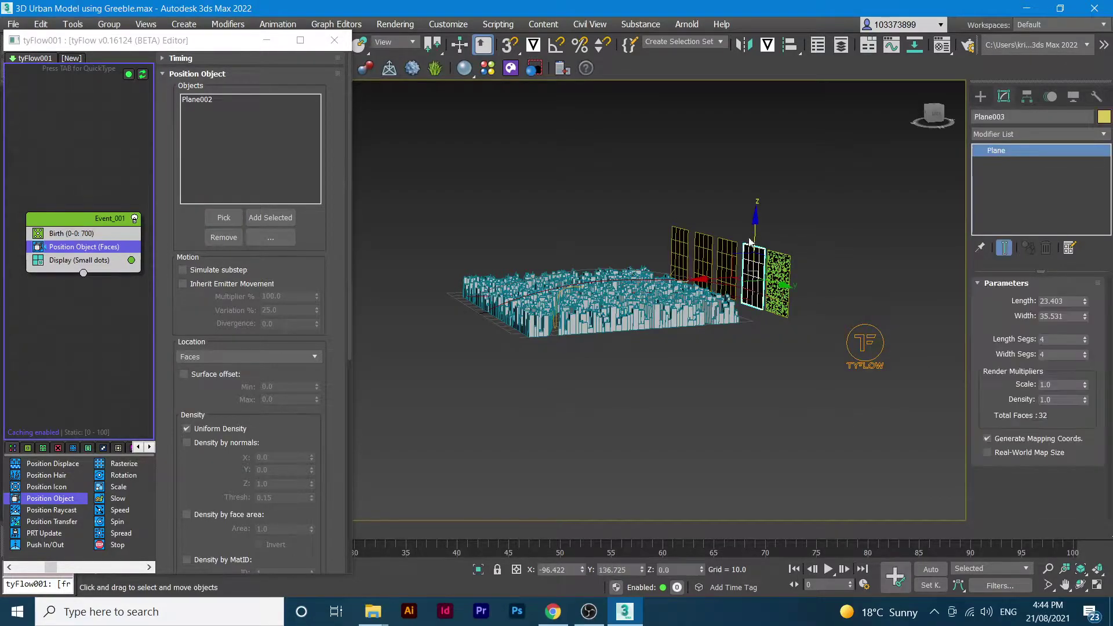
pyautogui.click(727, 241)
pyautogui.click(704, 250)
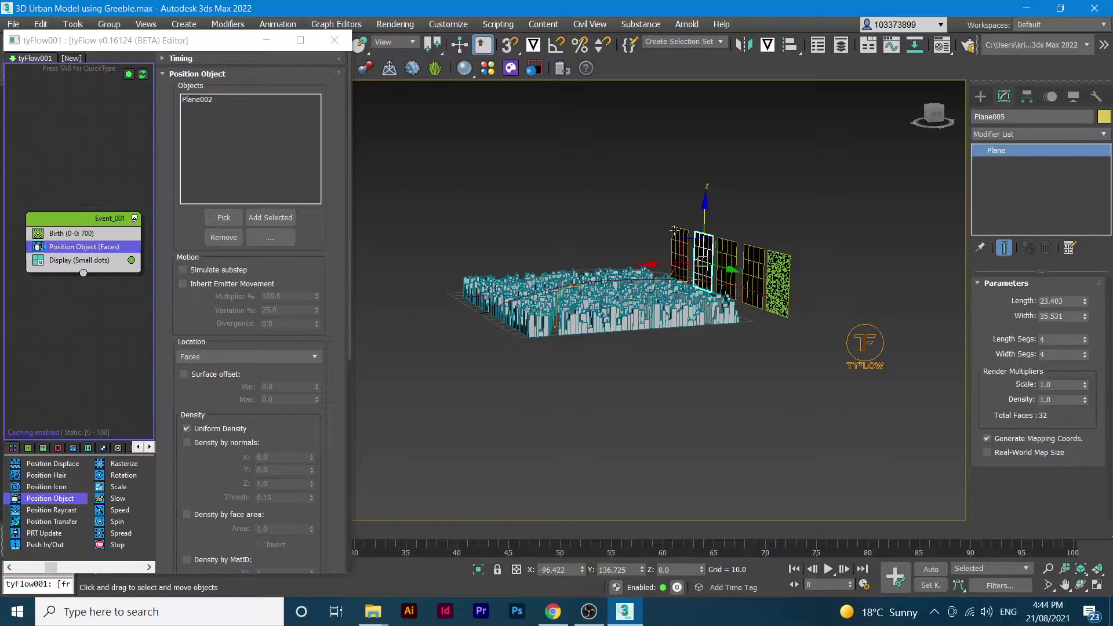
pyautogui.click(679, 231)
pyautogui.click(791, 215)
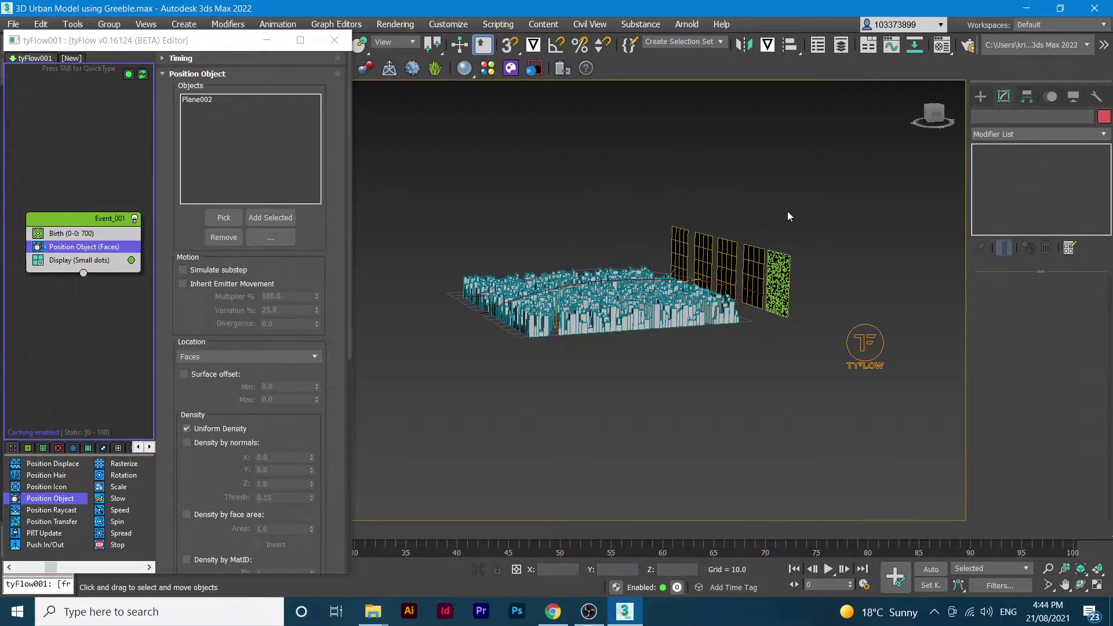
# Add the remaining four planes of the row, Plane003 to Plane006, to the Position Object operator's objects.
pyautogui.click(224, 219)
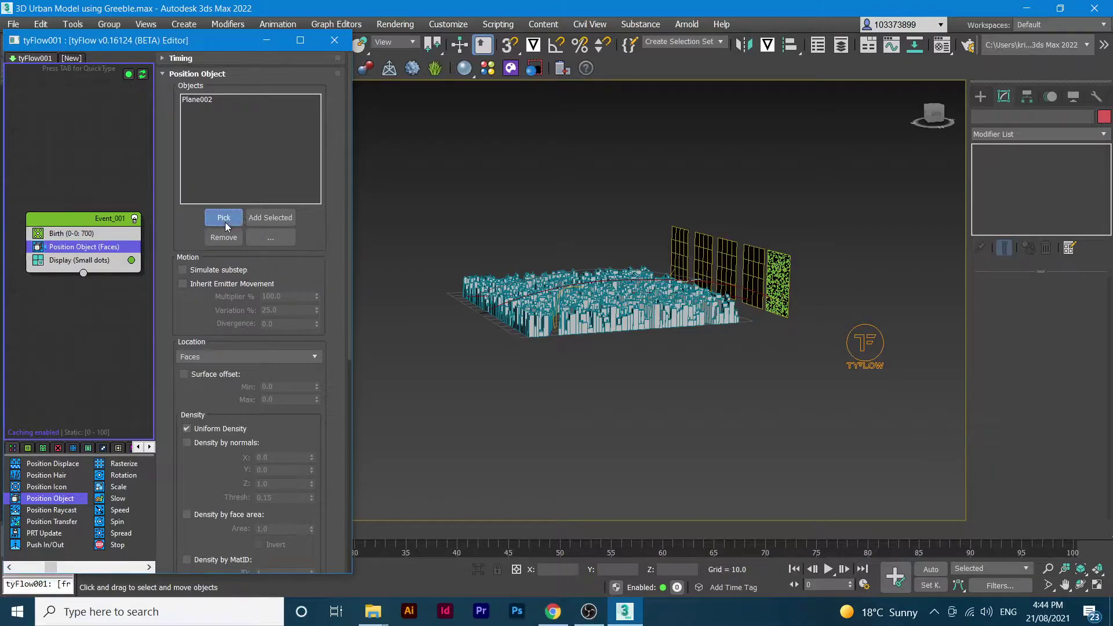
pyautogui.click(757, 250)
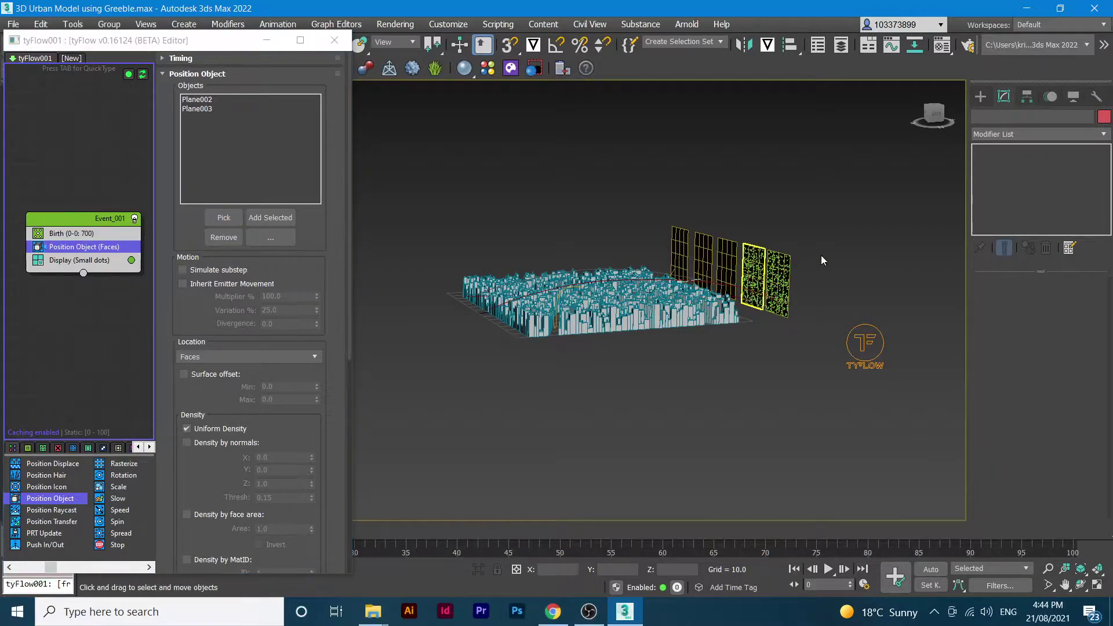
pyautogui.click(220, 218)
pyautogui.click(732, 244)
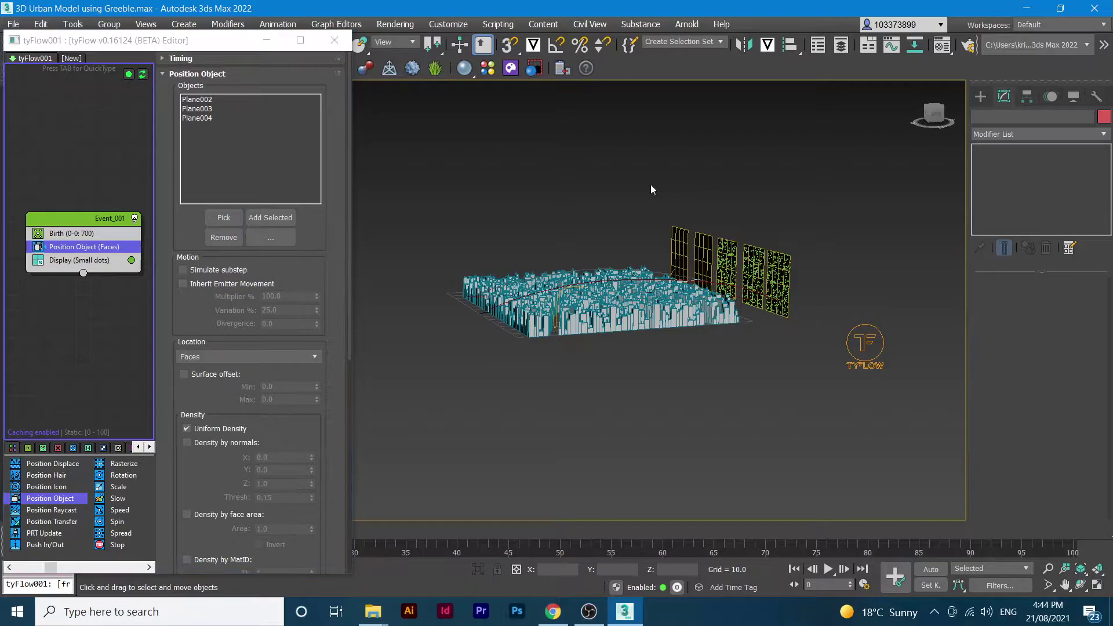
pyautogui.click(240, 217)
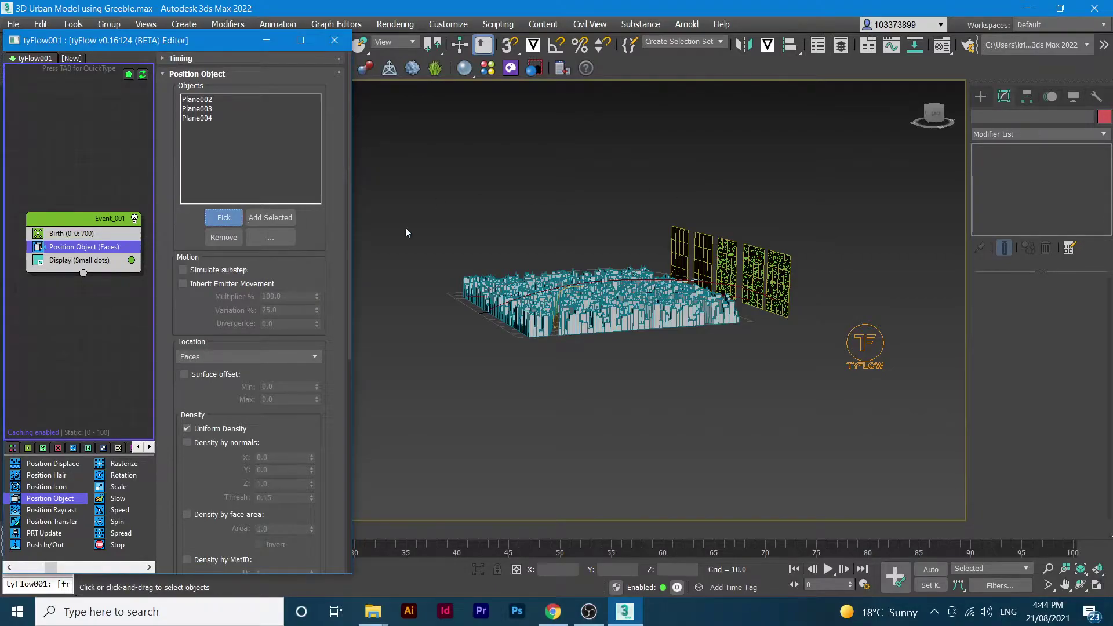
pyautogui.click(704, 238)
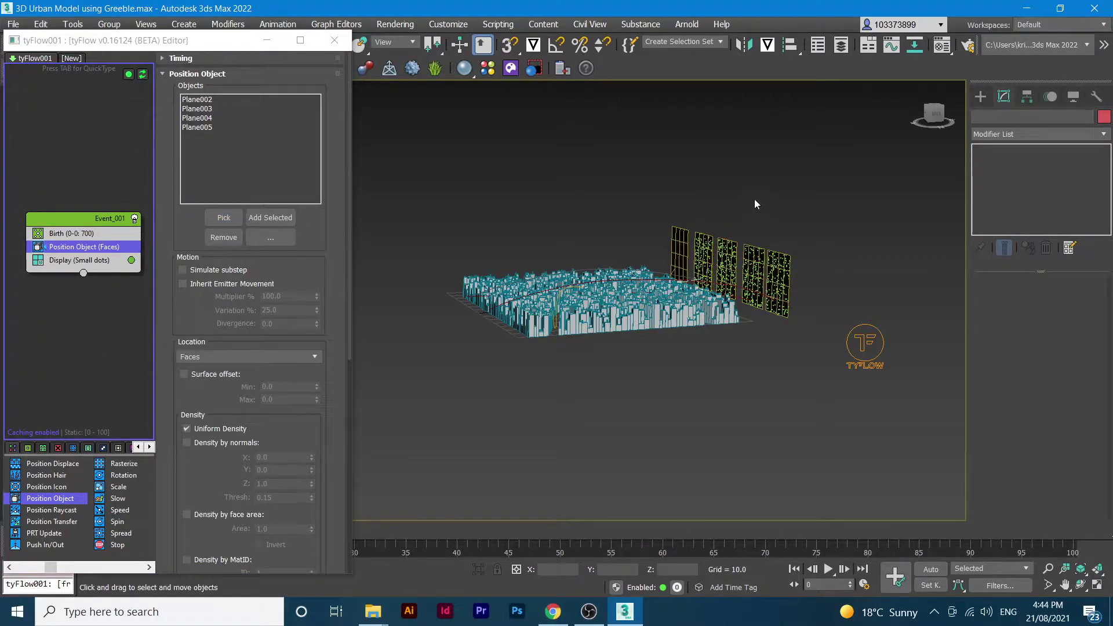
pyautogui.click(224, 218)
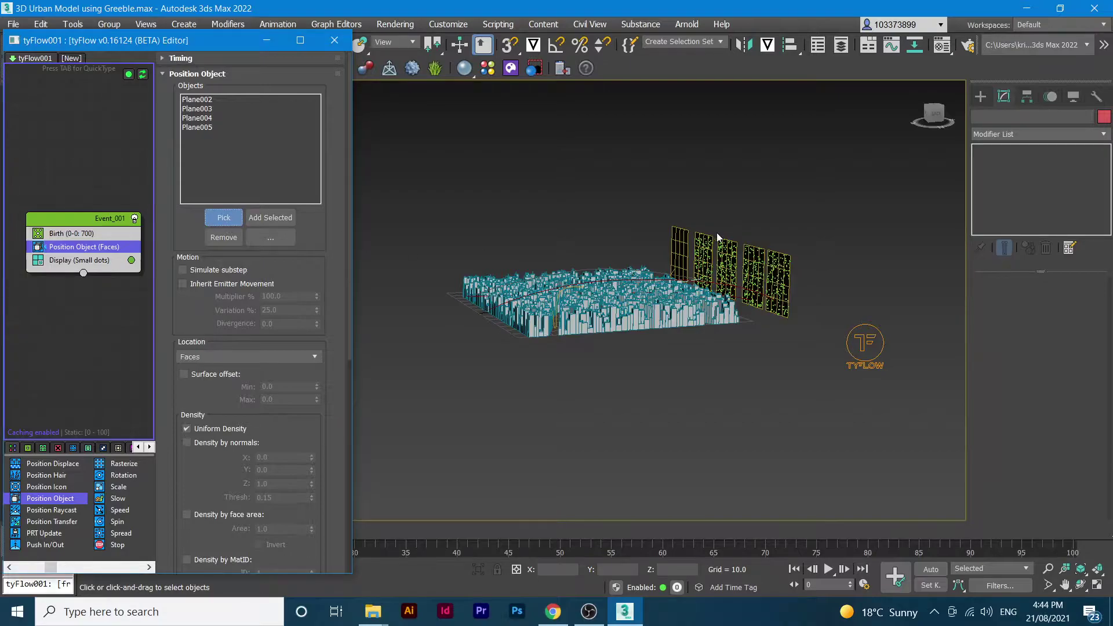
pyautogui.click(778, 278)
# Examine how the particles are distributed over the five planes beside the city.
pyautogui.scroll(4, 745, 268)
pyautogui.scroll(-4, 746, 268)
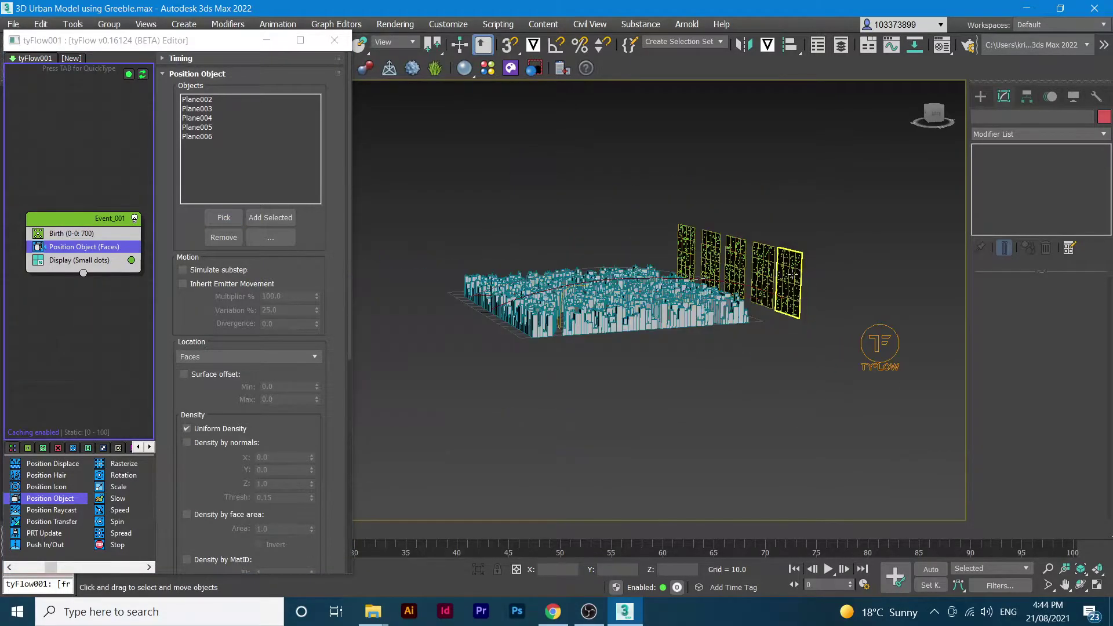
pyautogui.scroll(5, 745, 268)
pyautogui.scroll(-3, 746, 267)
pyautogui.scroll(-3, 746, 268)
pyautogui.keyDown('alt'); pyautogui.moveTo(752, 269); pyautogui.dragTo(777, 274, button='middle'); pyautogui.keyUp('alt')
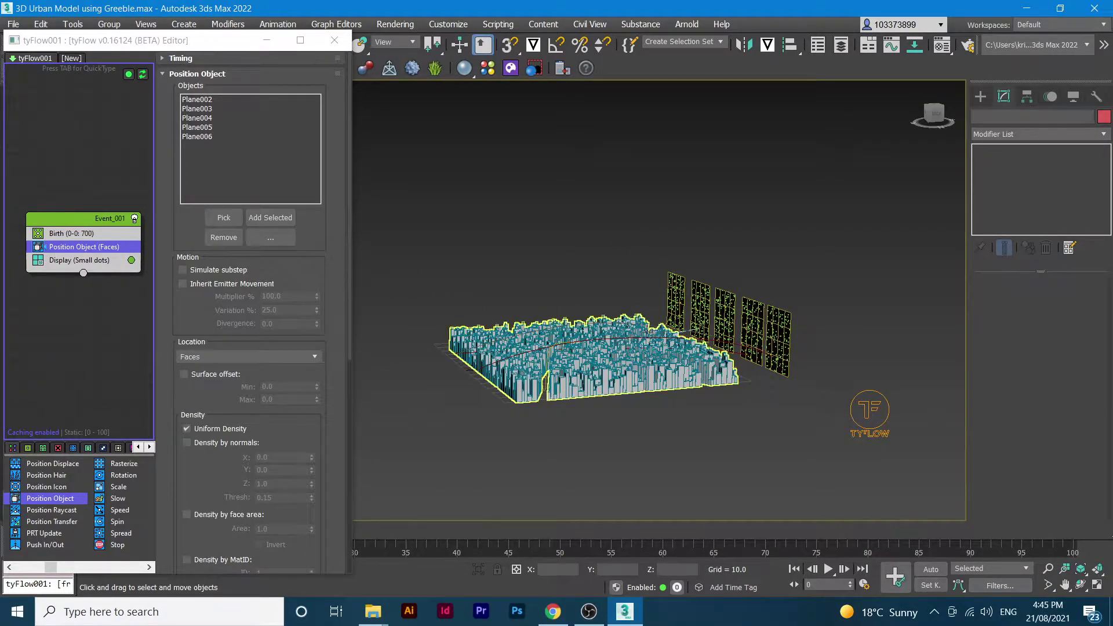
pyautogui.moveTo(610, 415)
pyautogui.keyDown('alt'); pyautogui.mouseDown(button='middle')
pyautogui.moveTo(593, 496)
pyautogui.moveTo(558, 499)
pyautogui.moveTo(580, 503)
pyautogui.moveTo(619, 472)
pyautogui.moveTo(599, 483)
pyautogui.moveTo(563, 468)
pyautogui.moveTo(554, 476)
pyautogui.moveTo(615, 420)
pyautogui.moveTo(608, 436)
pyautogui.mouseUp(button='middle'); pyautogui.keyUp('alt')
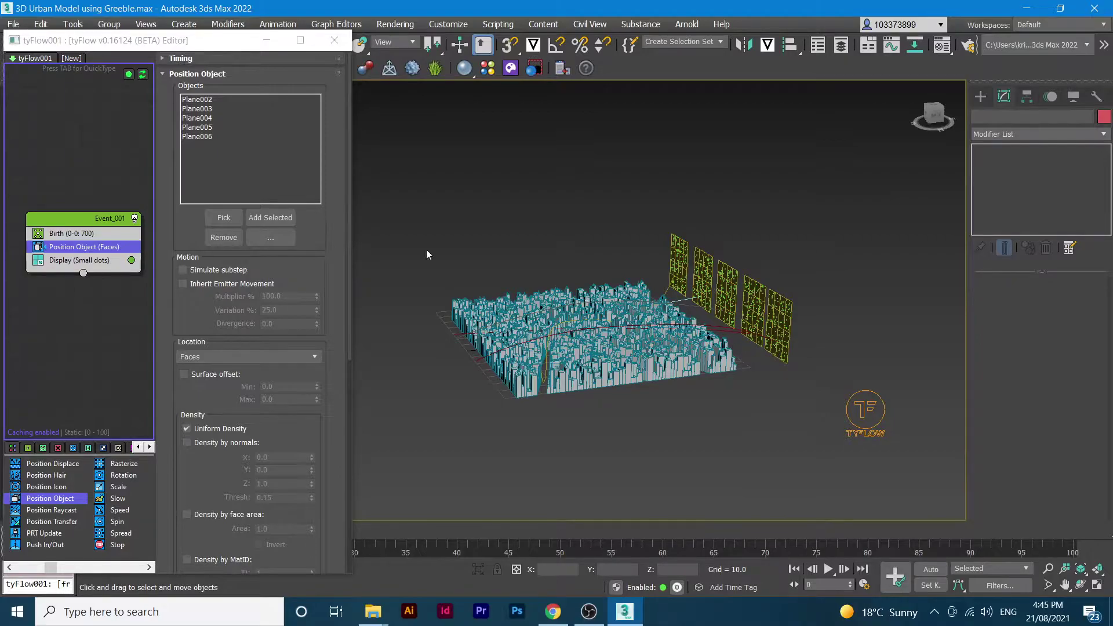
# Add a Path Follow operator to Event_001, between the Position Object and Display operators.
pyautogui.click(77, 558)
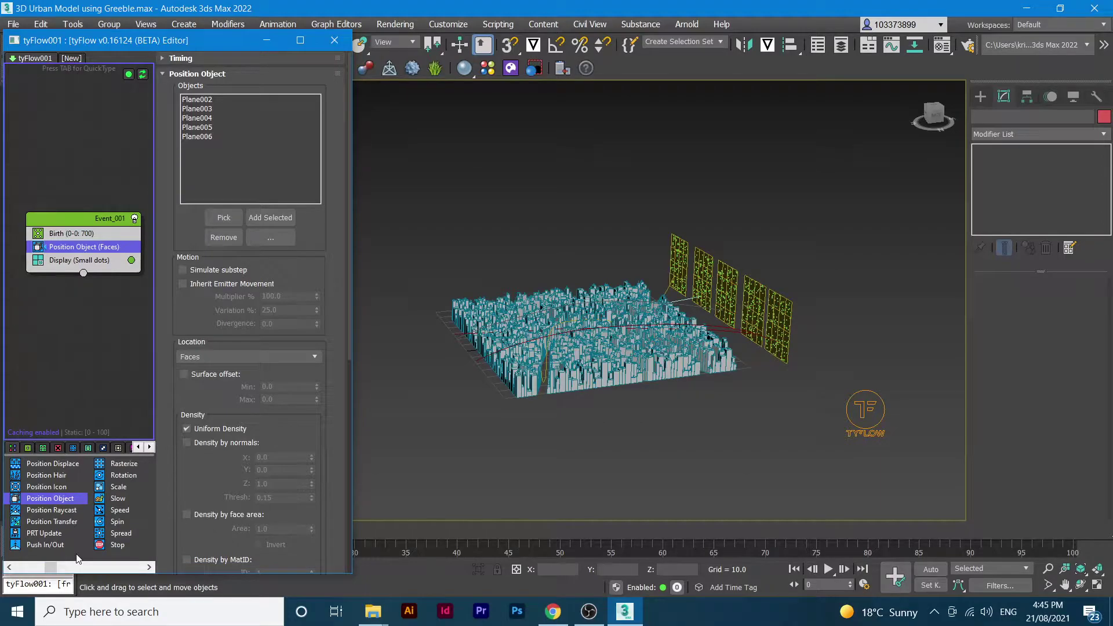
pyautogui.scroll(-3, 77, 557)
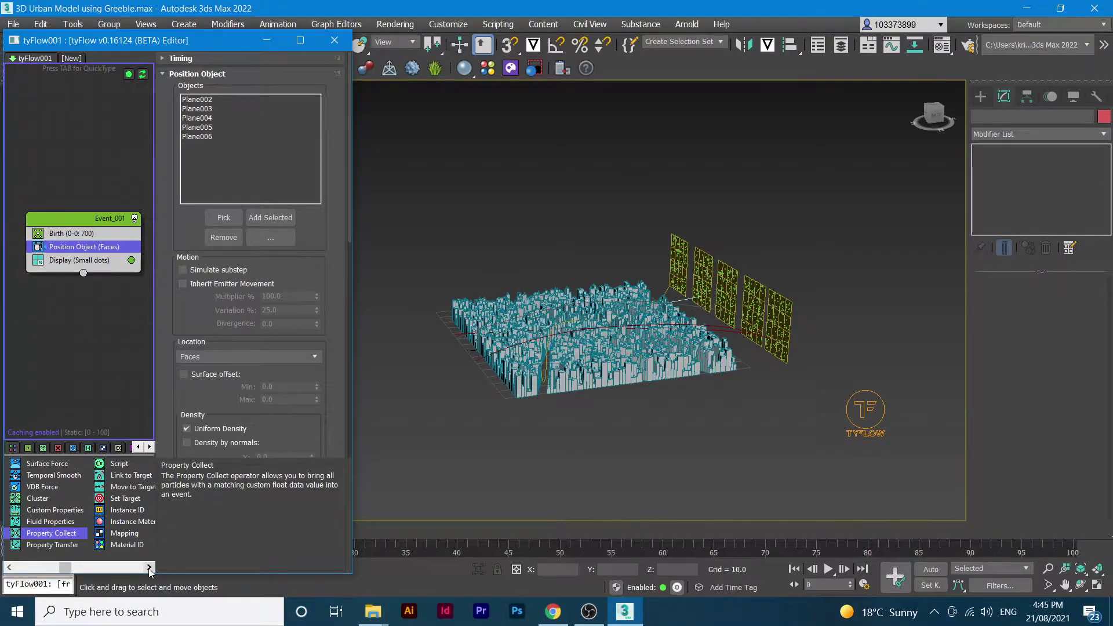
pyautogui.scroll(-3, 91, 551)
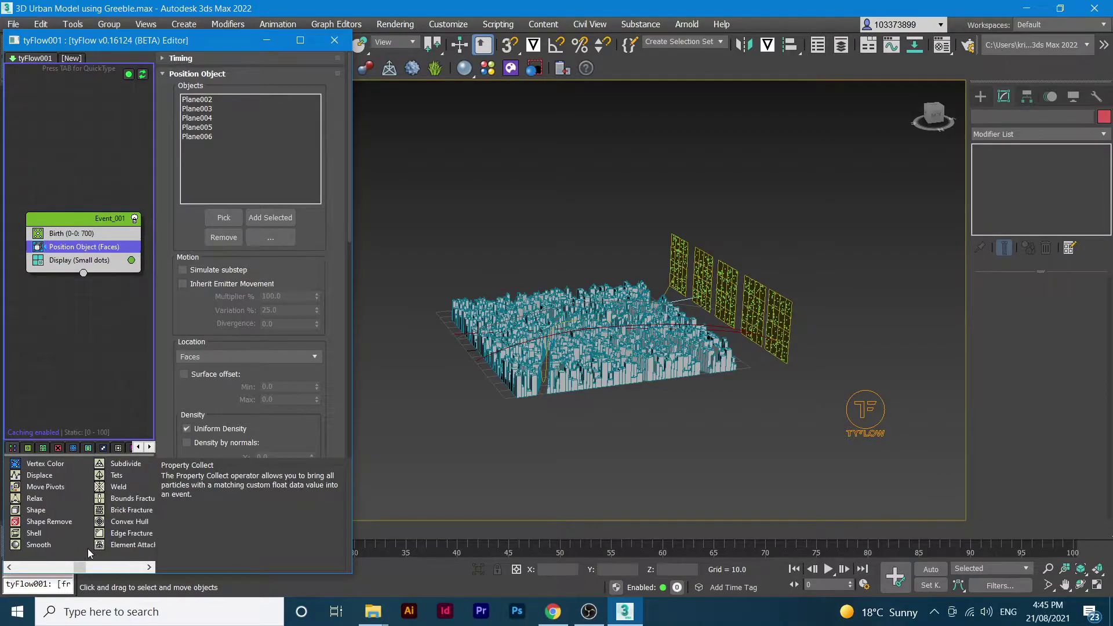
pyautogui.scroll(-5, 93, 548)
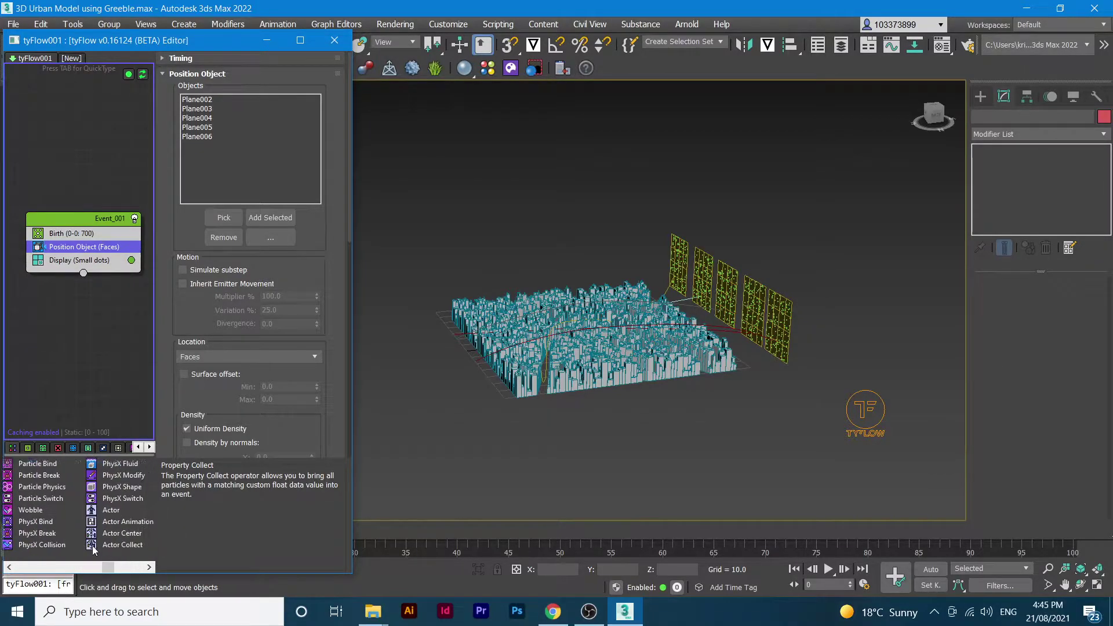
pyautogui.scroll(-5, 93, 551)
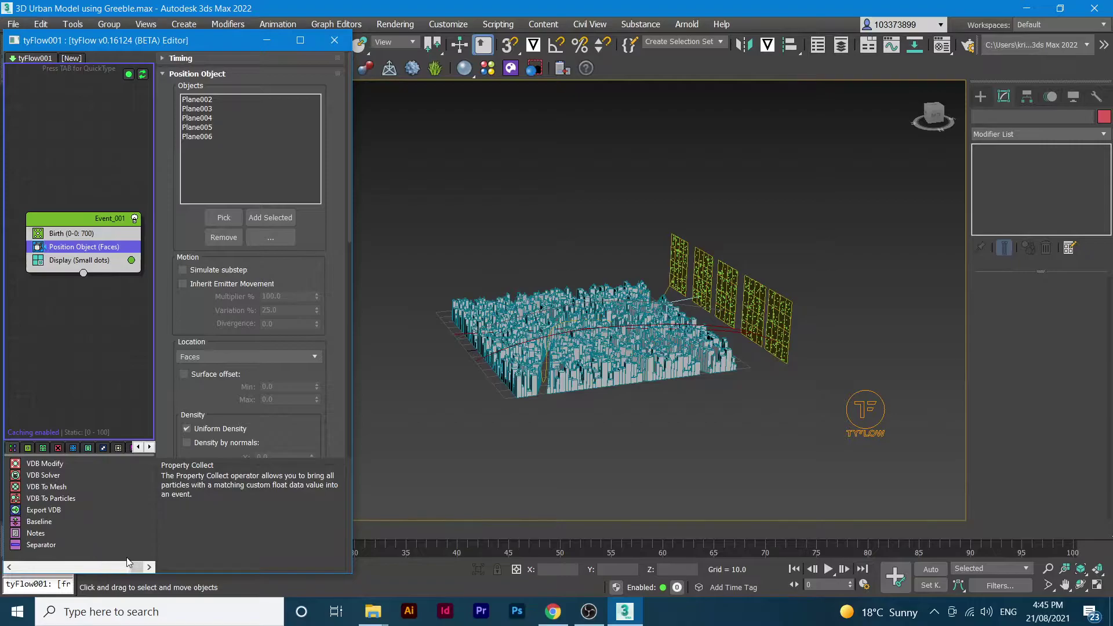
pyautogui.moveTo(129, 574); pyautogui.dragTo(17, 575)
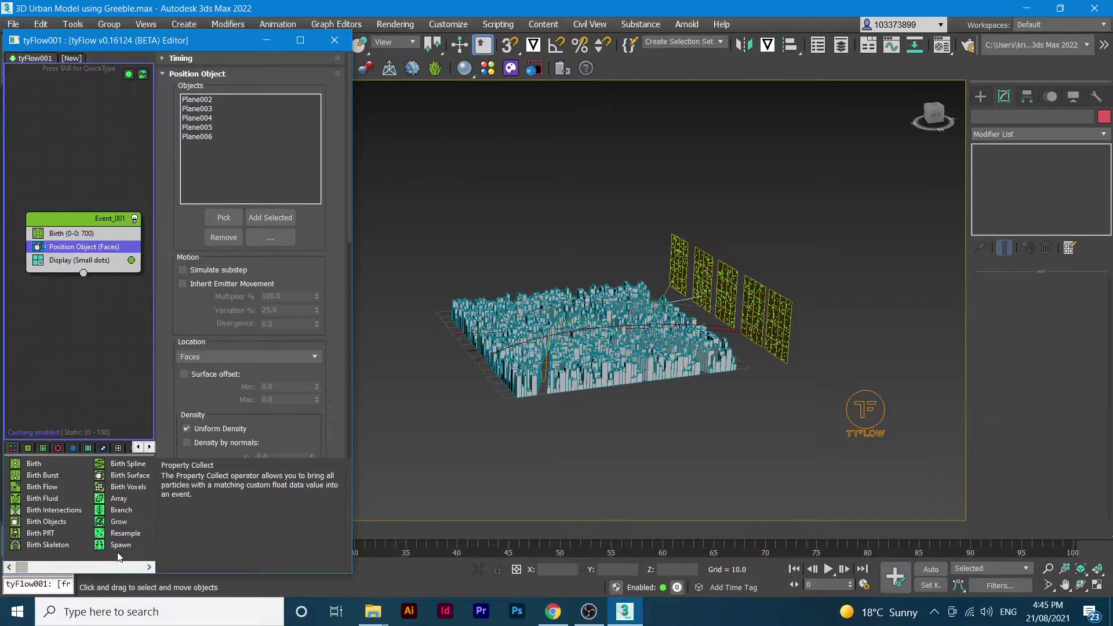
pyautogui.click(149, 568)
pyautogui.click(149, 567)
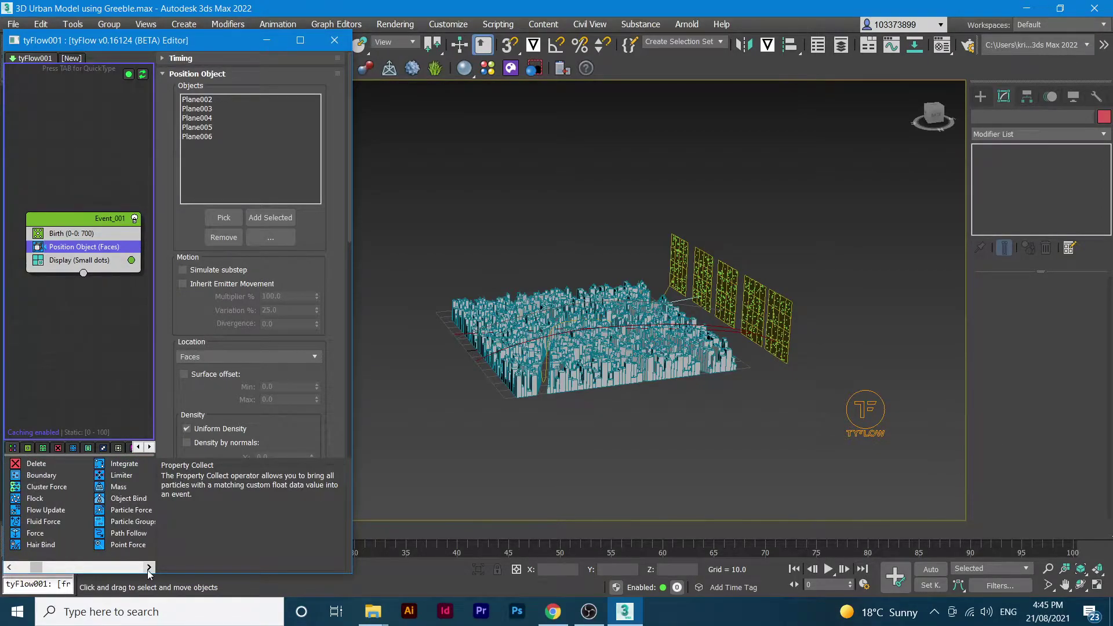
pyautogui.click(149, 567)
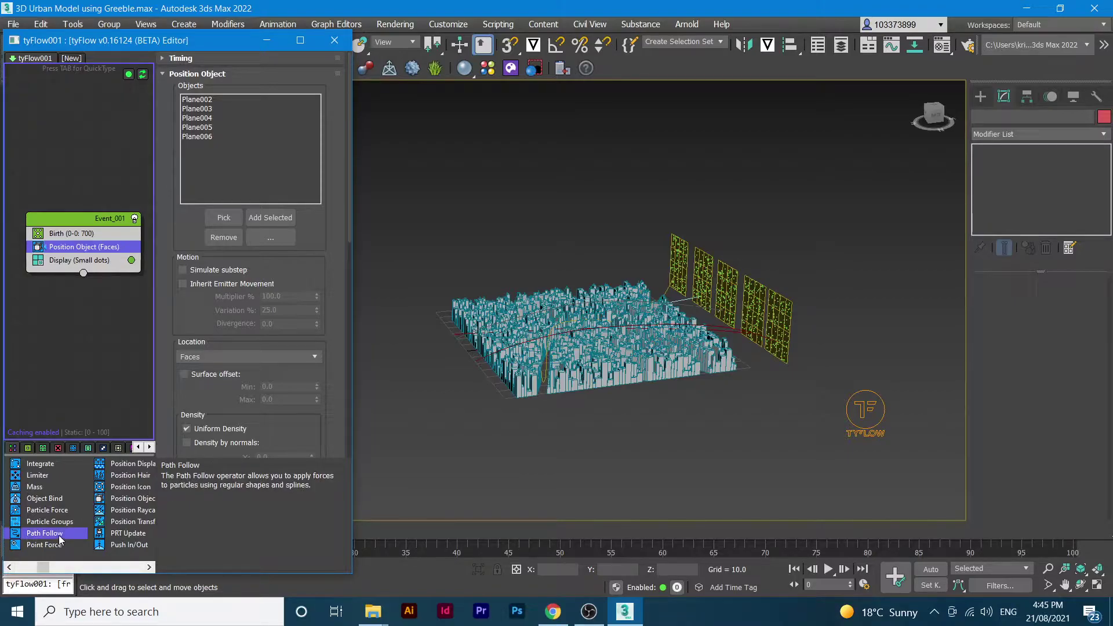
pyautogui.moveTo(59, 540); pyautogui.dragTo(98, 247)
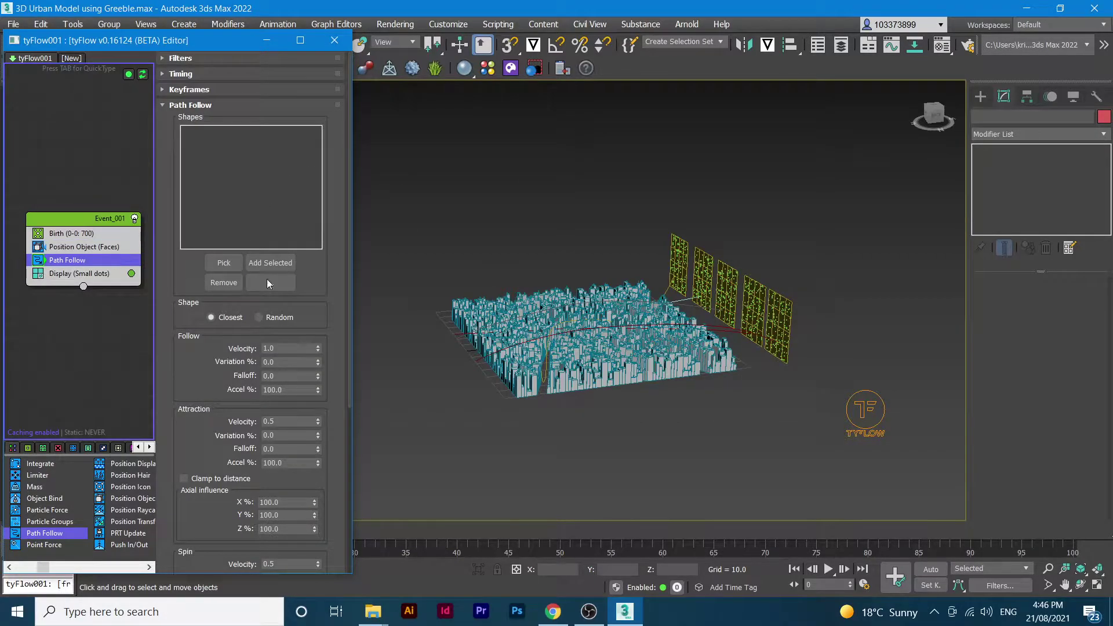
# Add the five curved splines across the city, Line001 to Line005, to the Path Follow operator's shapes.
pyautogui.keyDown('alt'); pyautogui.moveTo(777, 413); pyautogui.dragTo(776, 447, button='middle'); pyautogui.keyUp('alt')
pyautogui.scroll(3, 774, 280)
pyautogui.moveTo(774, 280); pyautogui.dragTo(692, 196, button='middle')
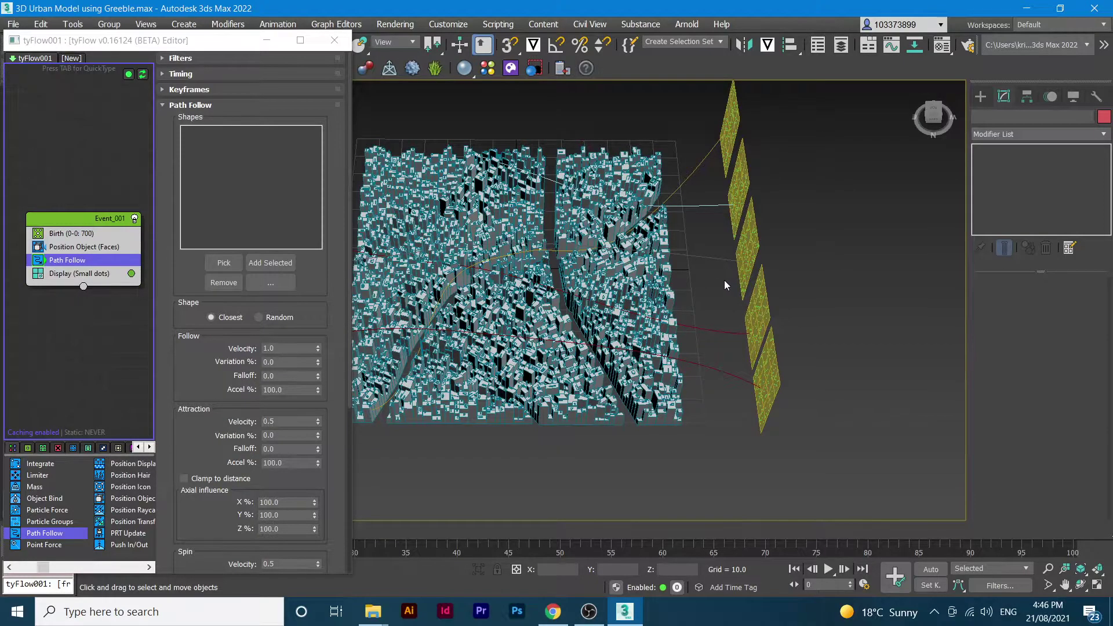
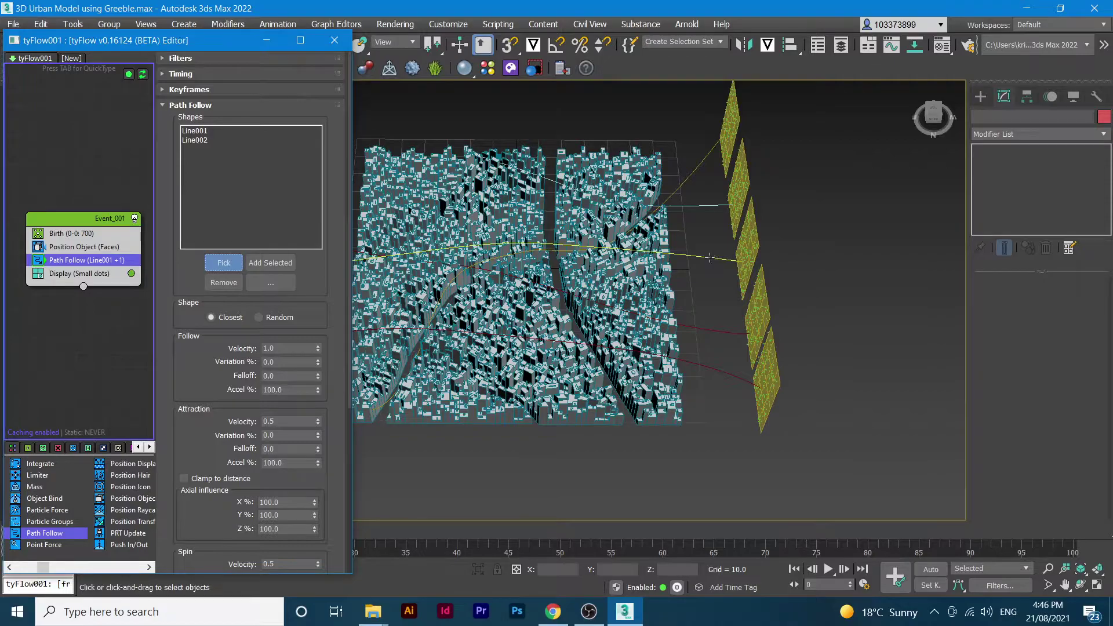
pyautogui.click(712, 259)
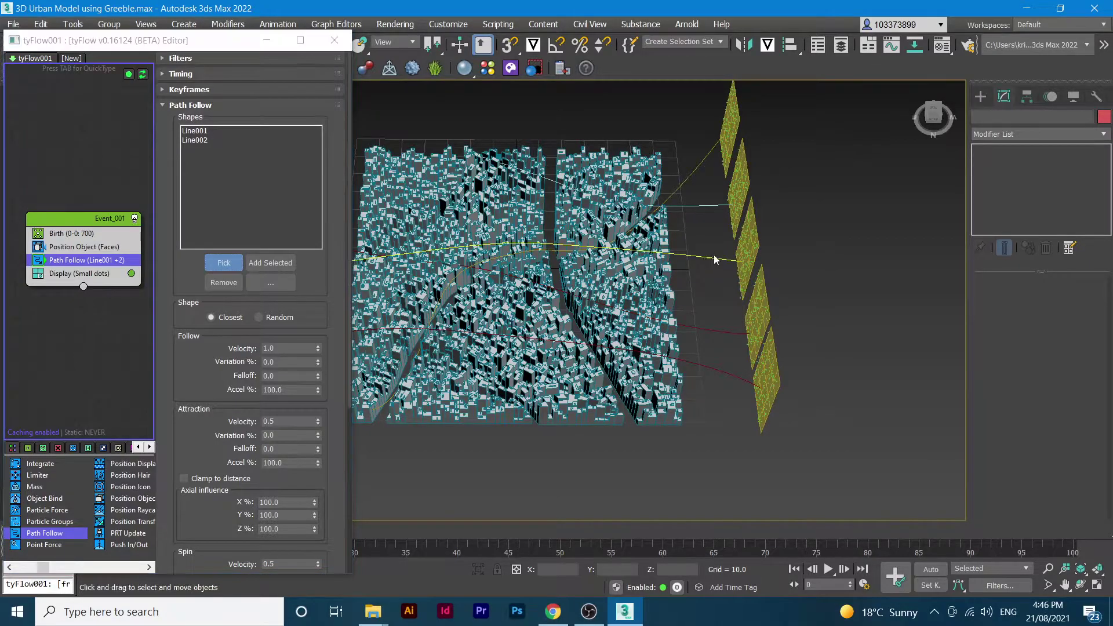
pyautogui.click(224, 263)
pyautogui.click(712, 213)
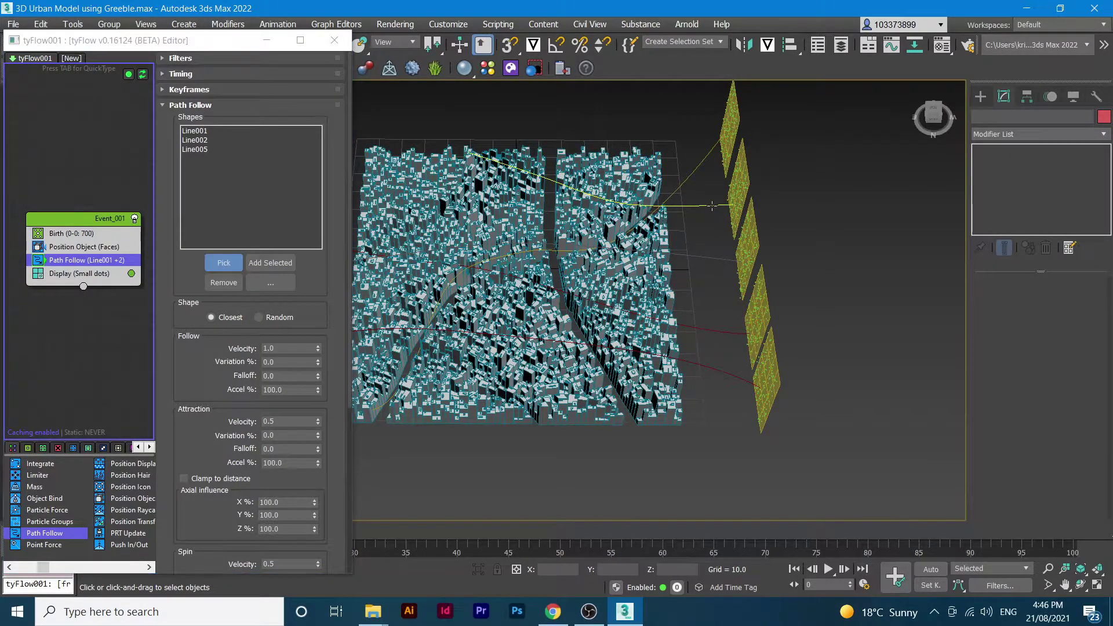
pyautogui.click(227, 263)
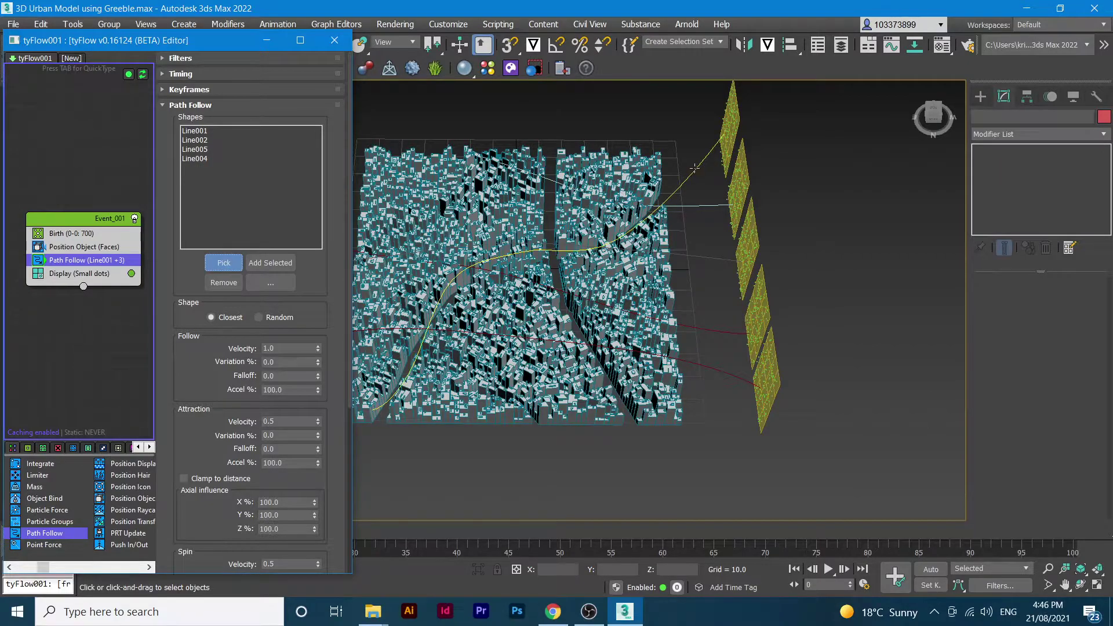
pyautogui.click(694, 169)
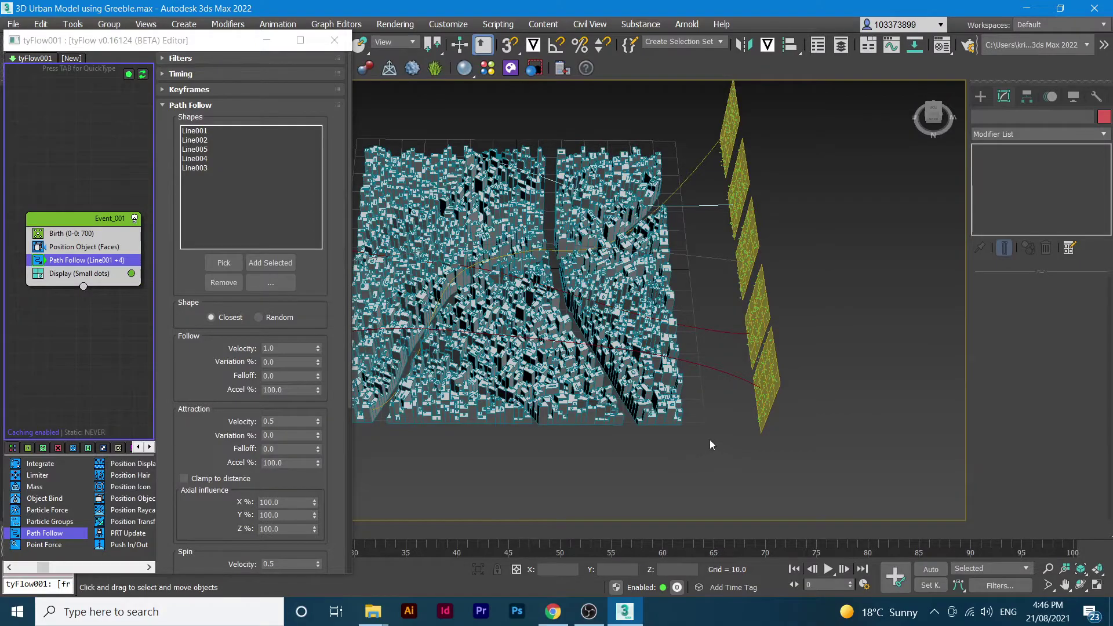
# Reduce the height of the tyFlow editor window so that the time slider beneath it is uncovered.
pyautogui.keyDown('alt'); pyautogui.moveTo(711, 440); pyautogui.dragTo(716, 395, button='middle'); pyautogui.keyUp('alt')
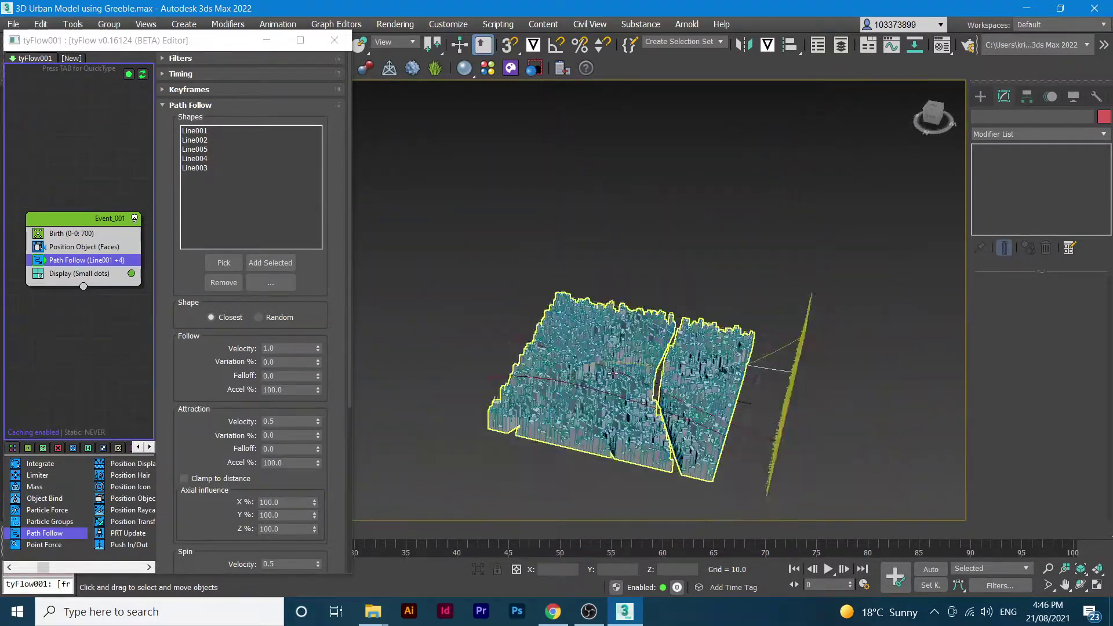
pyautogui.keyDown('alt'); pyautogui.moveTo(613, 374); pyautogui.dragTo(656, 430, button='middle'); pyautogui.keyUp('alt')
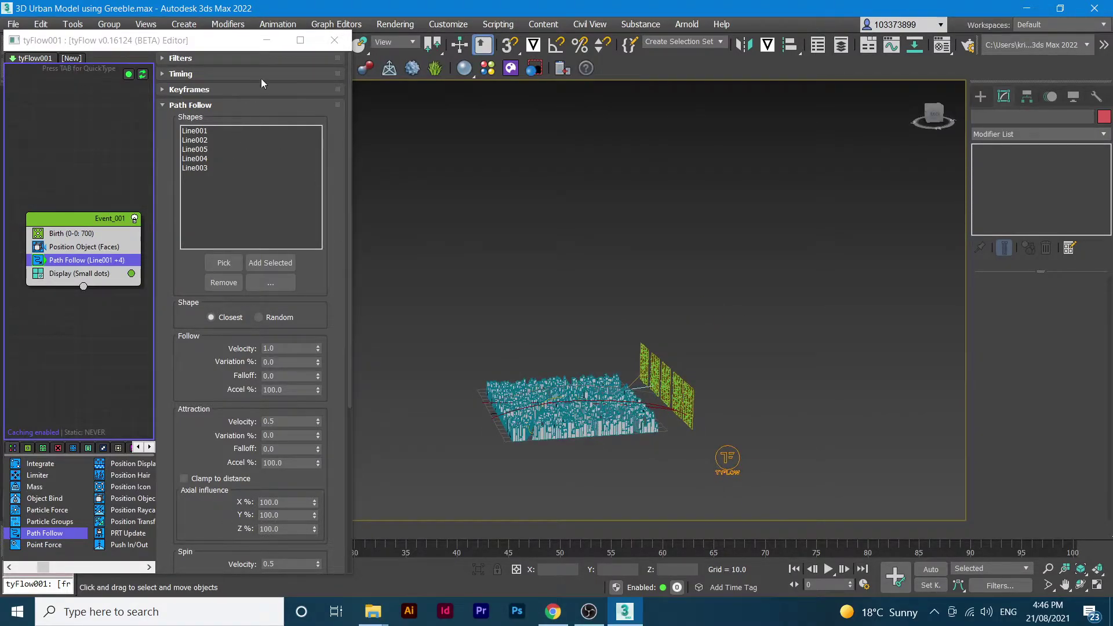
pyautogui.click(203, 41)
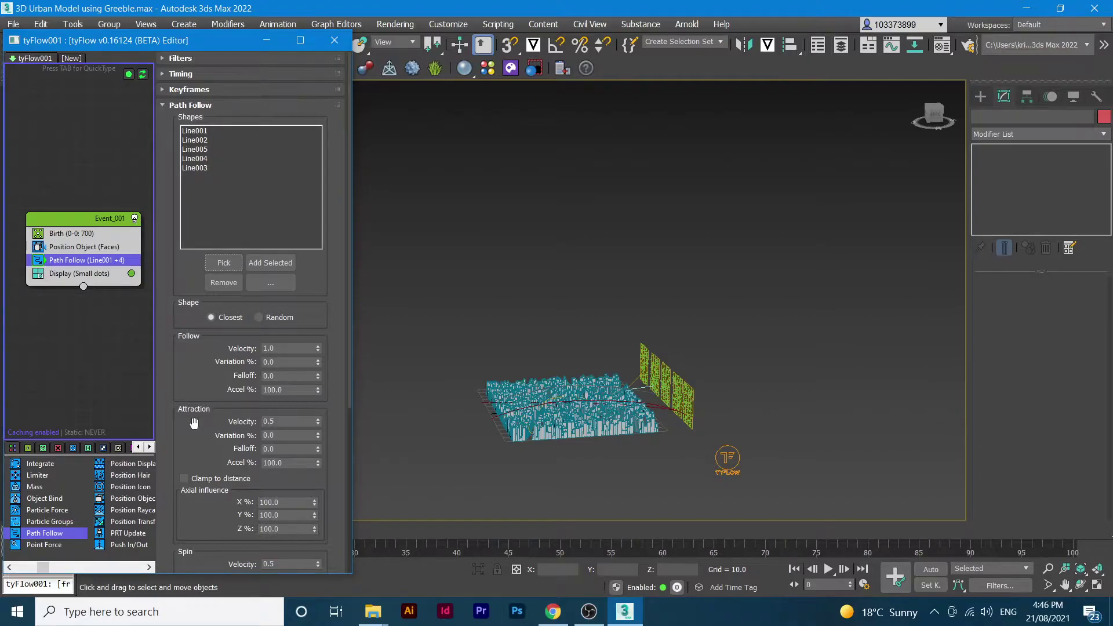
pyautogui.moveTo(196, 577); pyautogui.dragTo(201, 477)
# Preview how the particles travel from the planes along the splines, and return the animation to frame 0.
pyautogui.moveTo(99, 531); pyautogui.dragTo(114, 597)
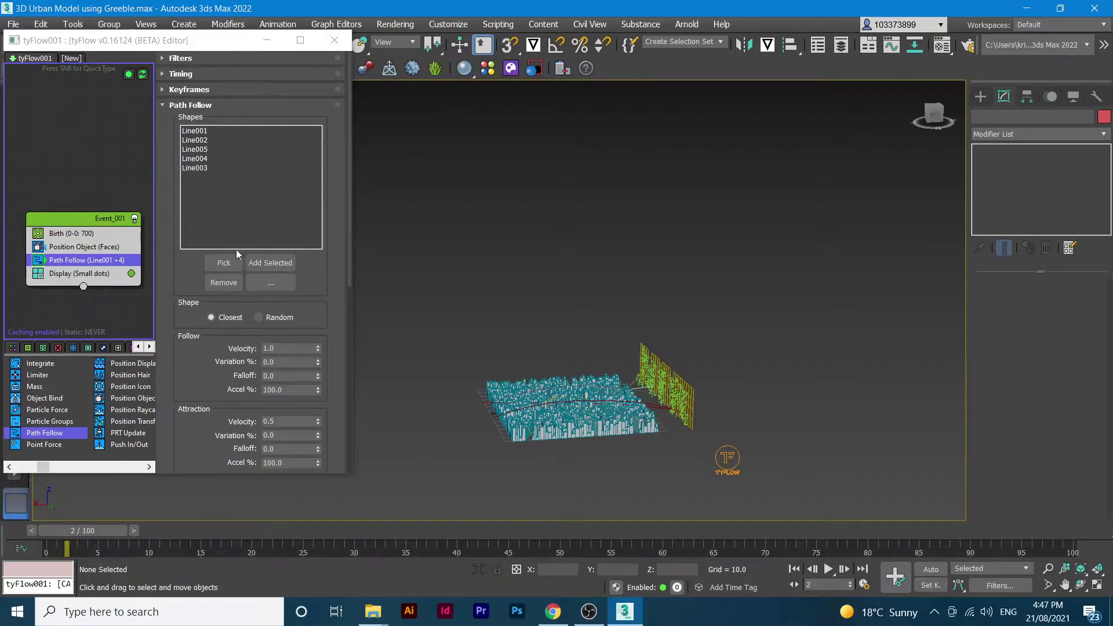
pyautogui.click(827, 572)
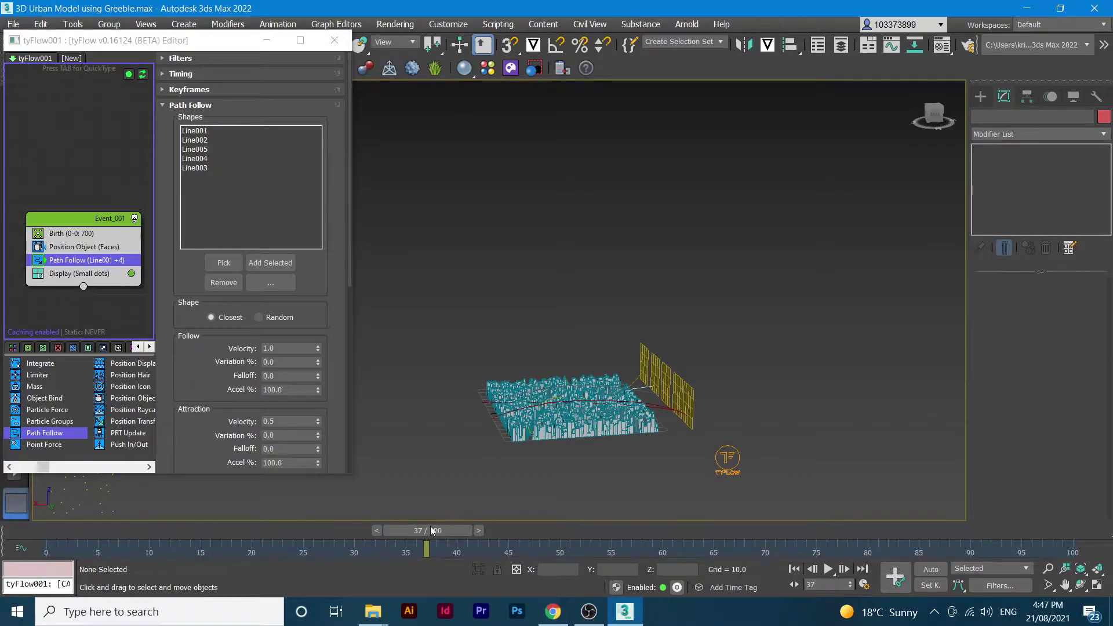
pyautogui.moveTo(432, 531); pyautogui.dragTo(34, 531)
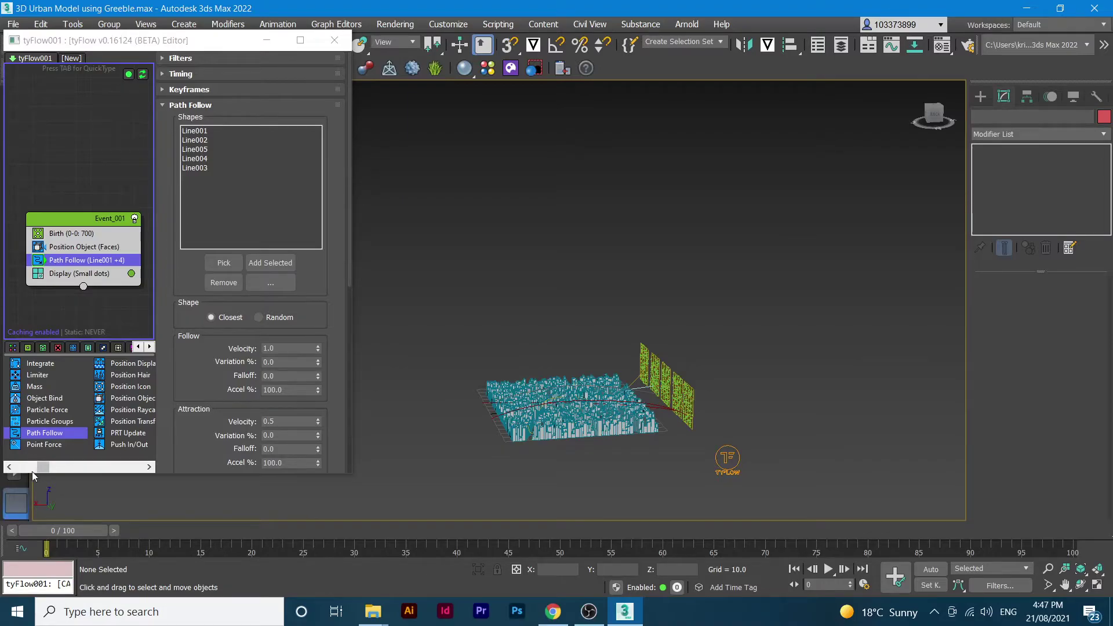
# Add a Slow operator between Path Follow and Display, and set its X, Y and Z velocity to 30.9%.
pyautogui.scroll(-2, 34, 454)
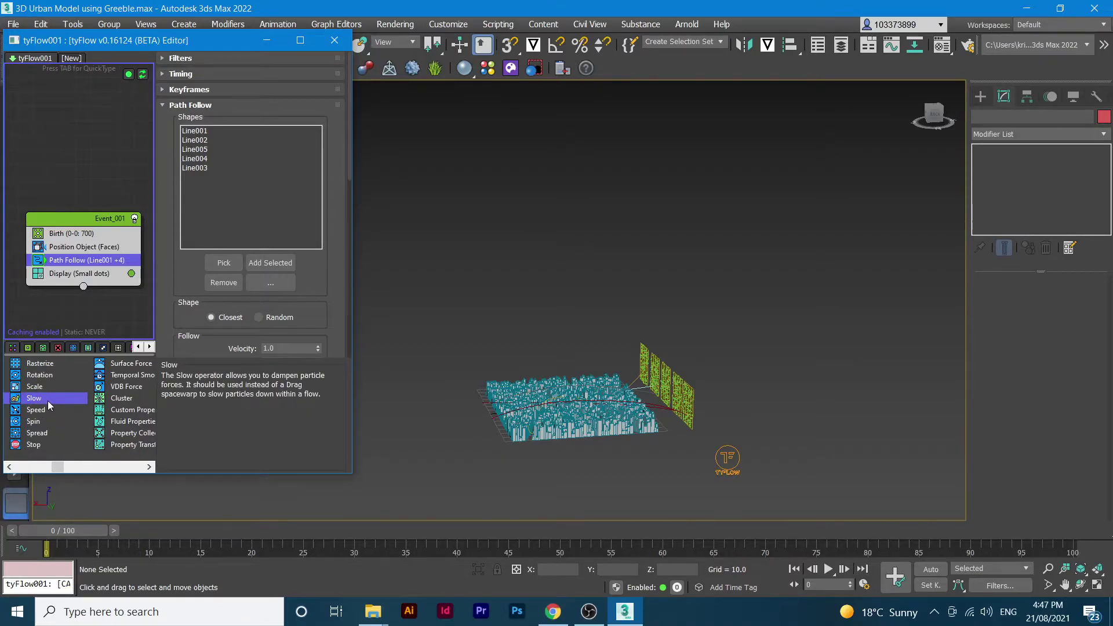
pyautogui.moveTo(48, 401); pyautogui.dragTo(76, 269)
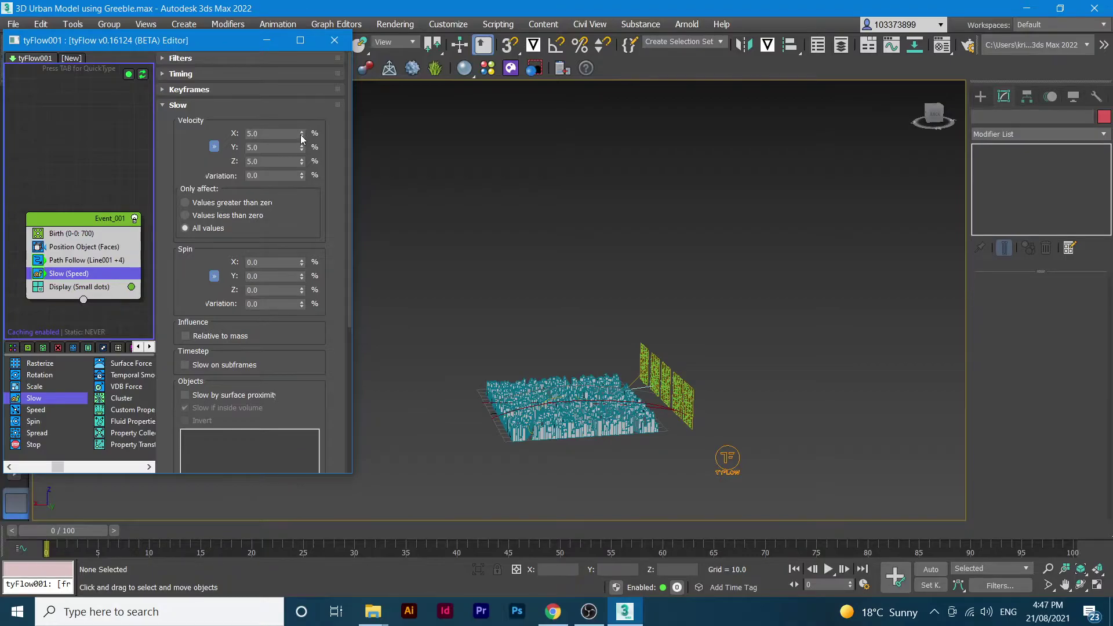
pyautogui.moveTo(301, 137); pyautogui.dragTo(302, 70)
pyautogui.moveTo(288, 33); pyautogui.dragTo(265, 23)
pyautogui.moveTo(262, 577); pyautogui.dragTo(261, 568)
# Play the slowed particle animation across the city, stop it and rewind to frame 0.
pyautogui.scroll(2, 599, 378)
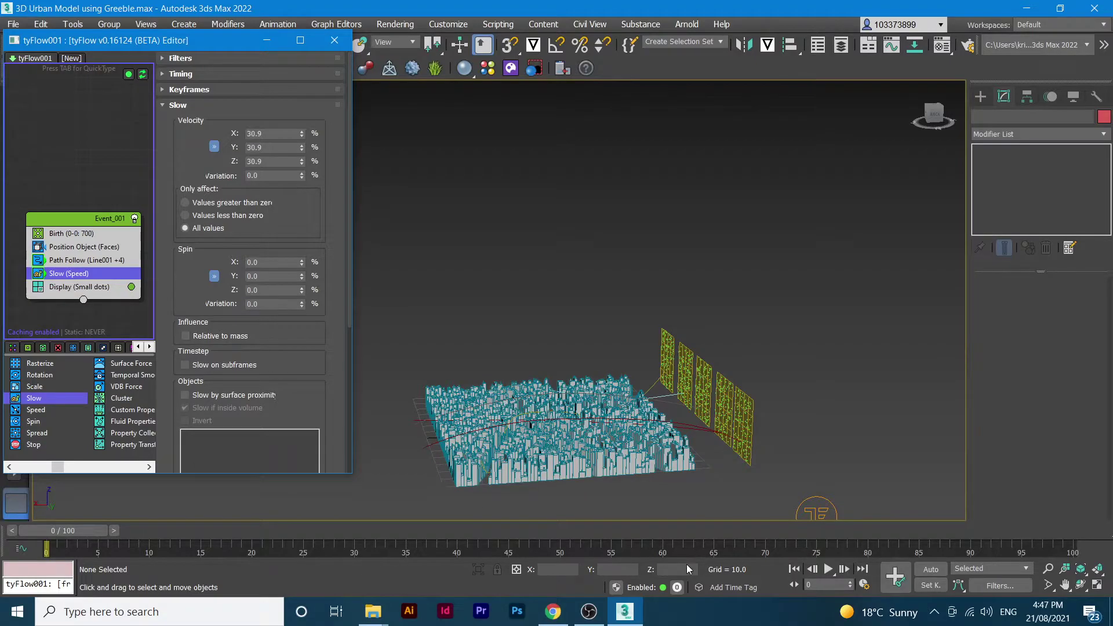
pyautogui.moveTo(89, 534); pyautogui.dragTo(44, 534)
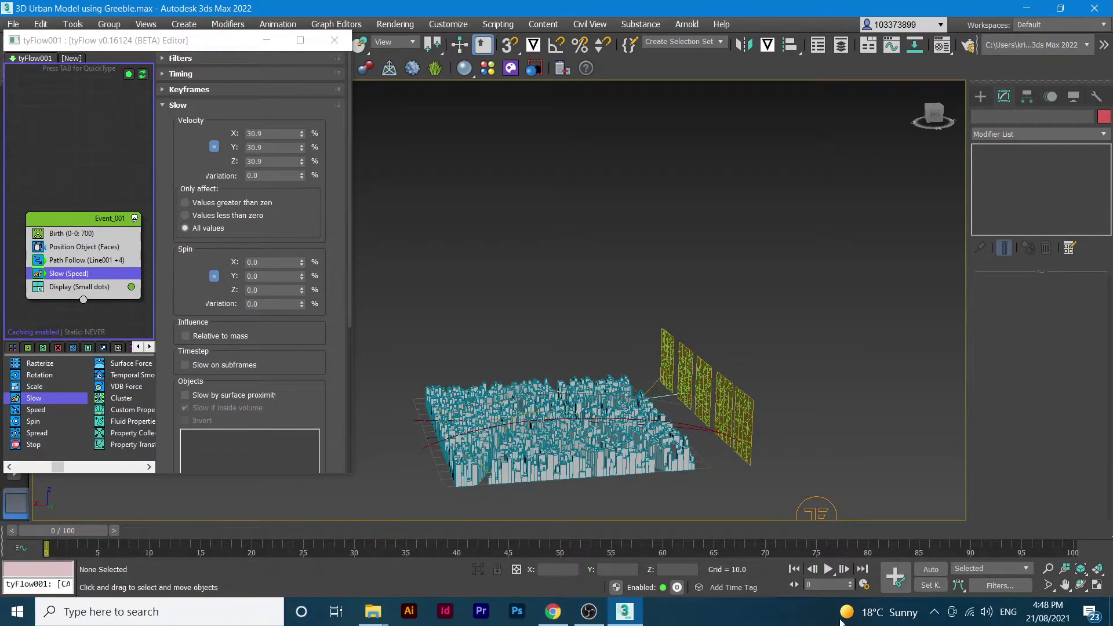
pyautogui.click(829, 571)
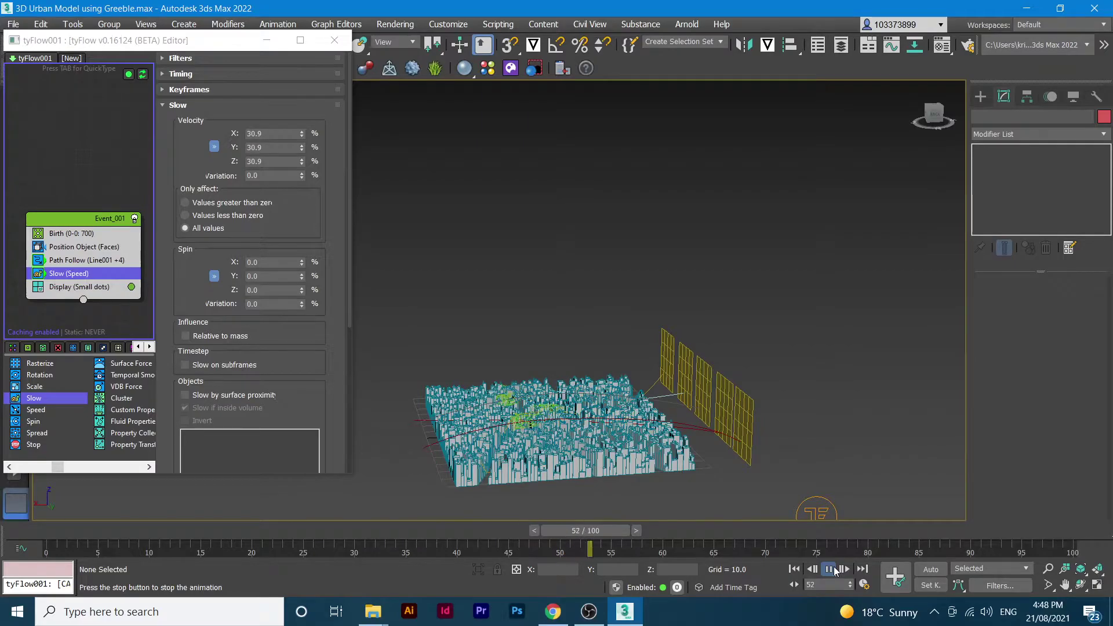
pyautogui.click(831, 570)
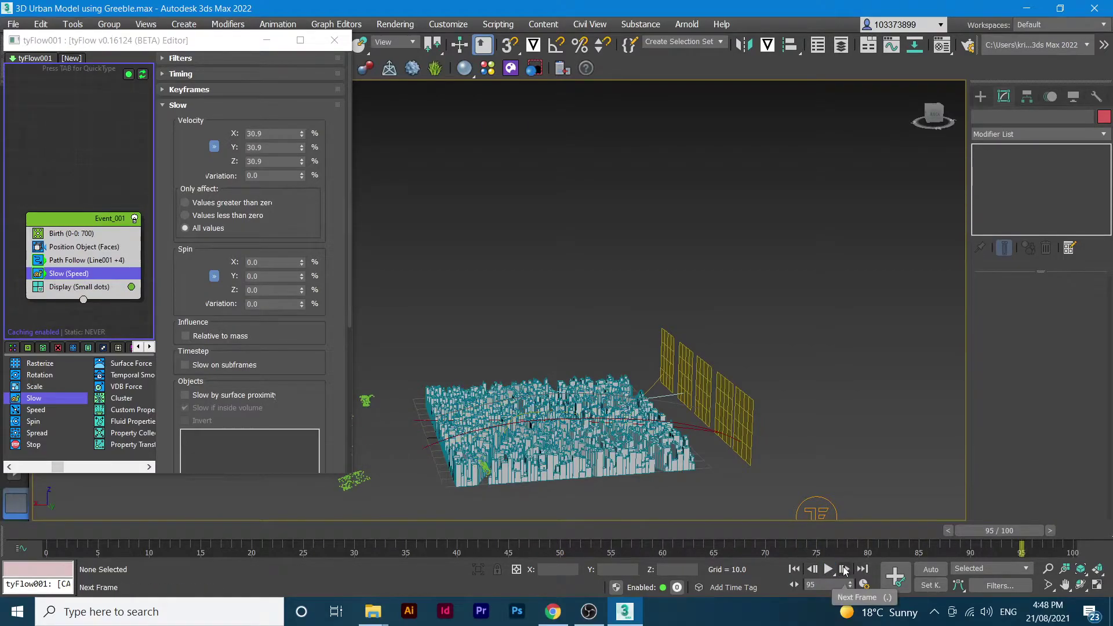
pyautogui.moveTo(979, 530); pyautogui.dragTo(23, 507)
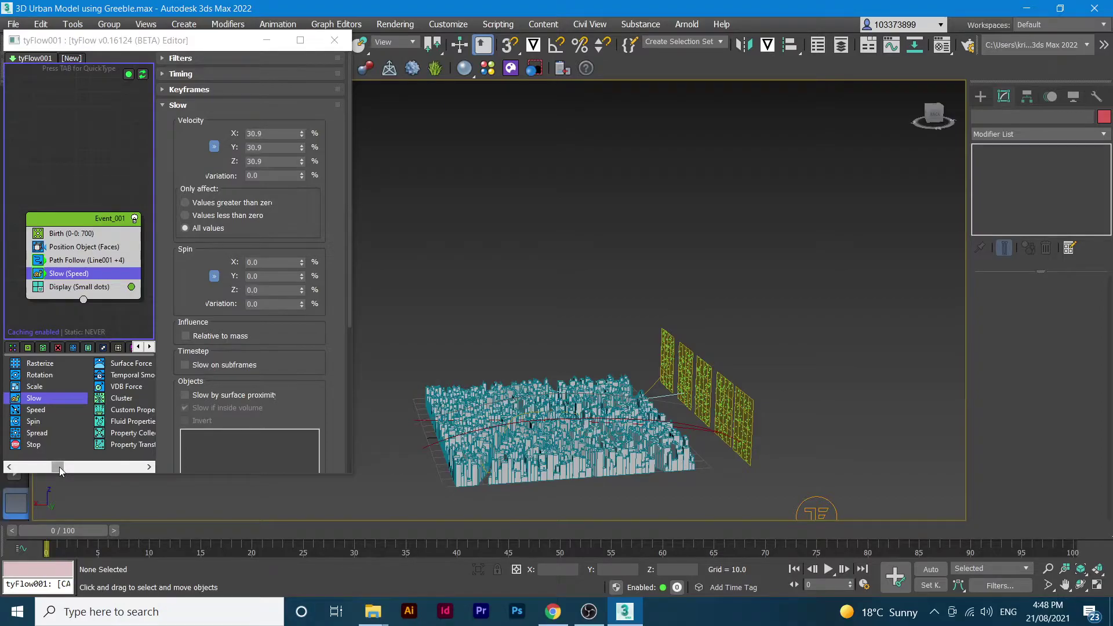
# Add a Spline Paths operator between Slow and Display, and create a new spline path object to trace the particle trajectories through the timeline.
pyautogui.moveTo(60, 470)
pyautogui.mouseDown()
pyautogui.moveTo(14, 471)
pyautogui.moveTo(61, 474)
pyautogui.mouseUp()
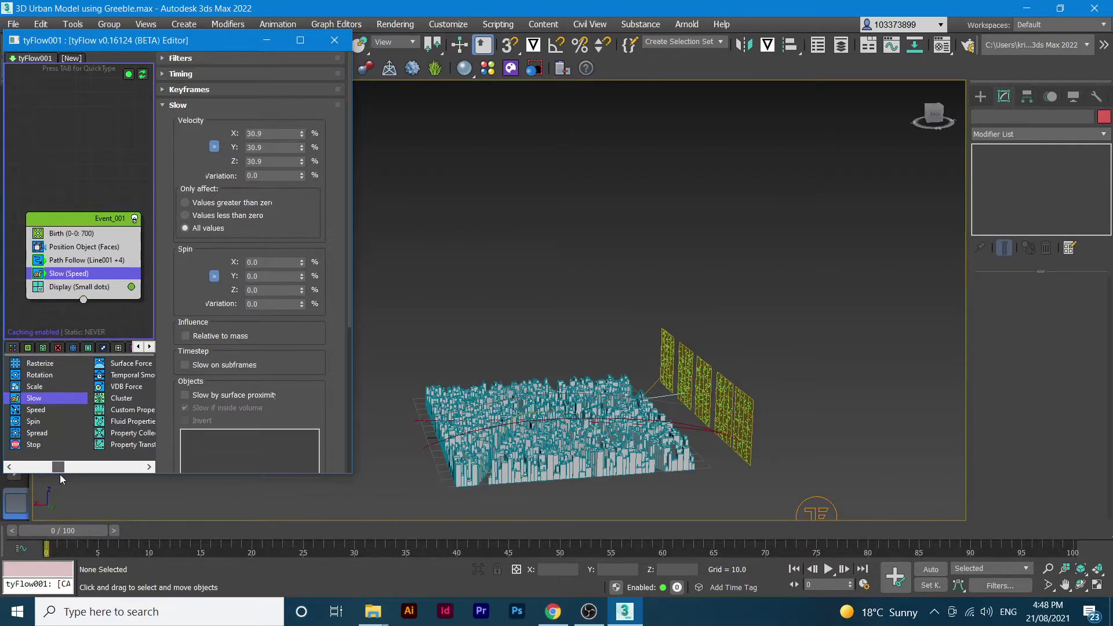
pyautogui.click(150, 468)
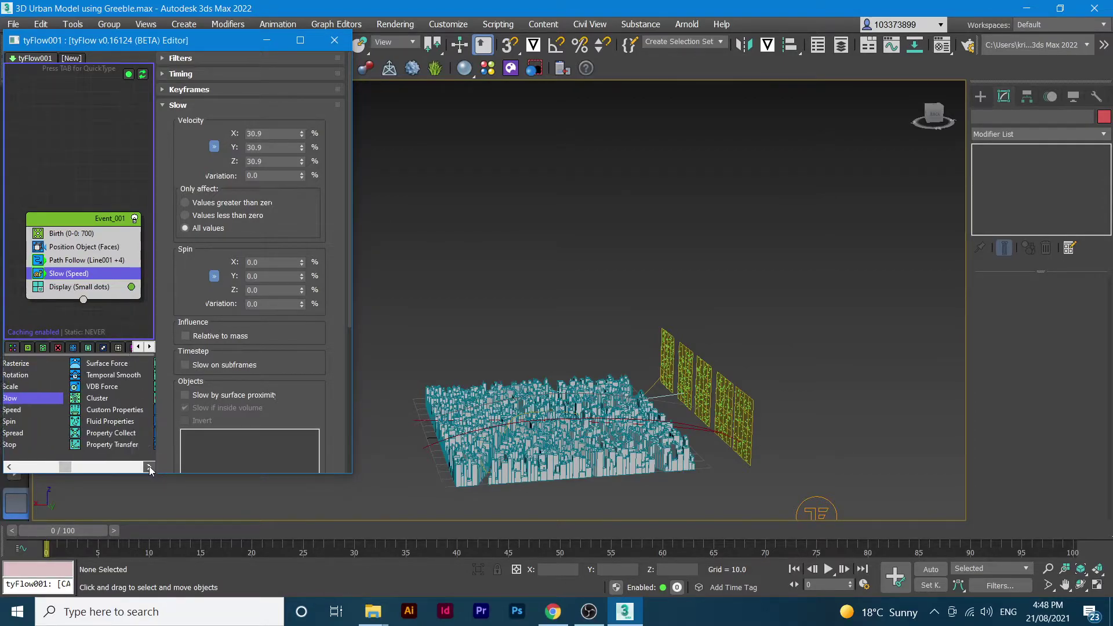
pyautogui.click(150, 468)
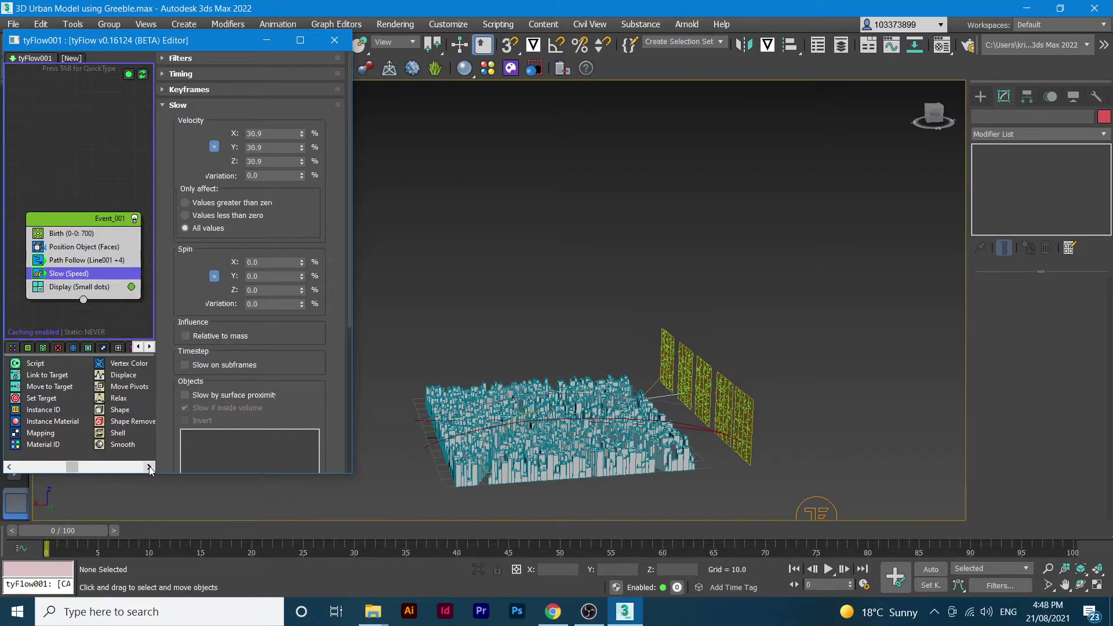
pyautogui.click(150, 468)
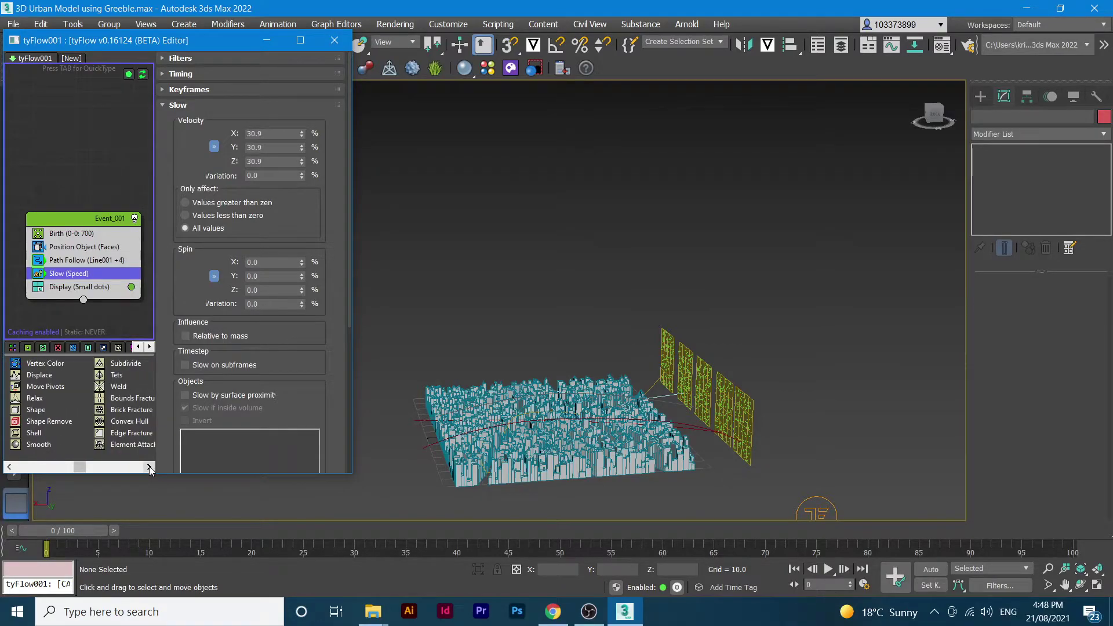
pyautogui.click(150, 467)
pyautogui.click(150, 467)
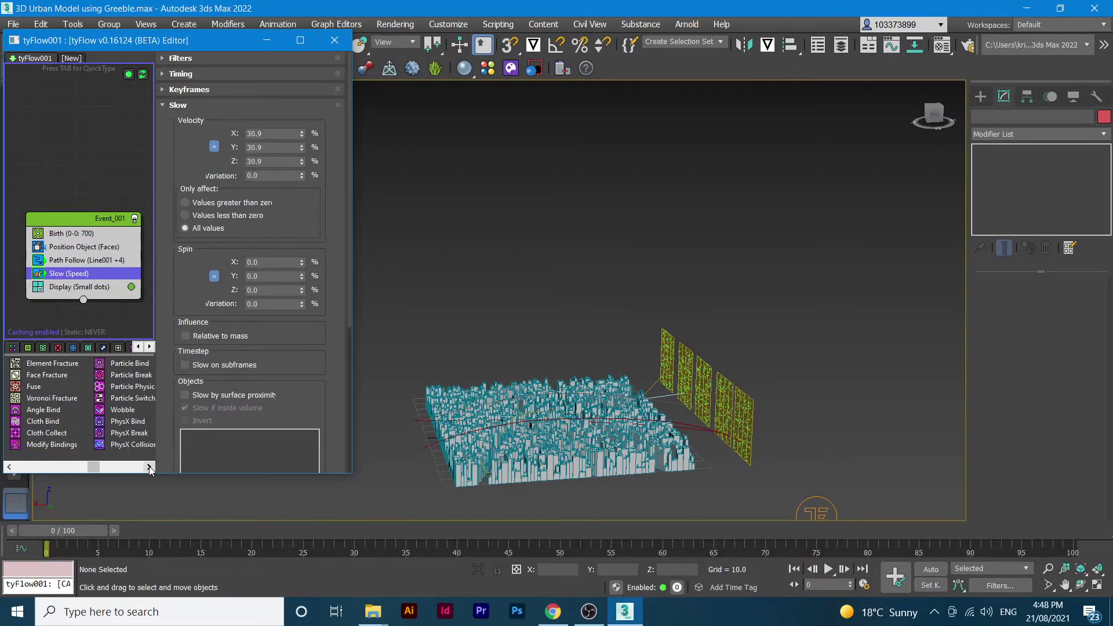
pyautogui.scroll(-2, 84, 462)
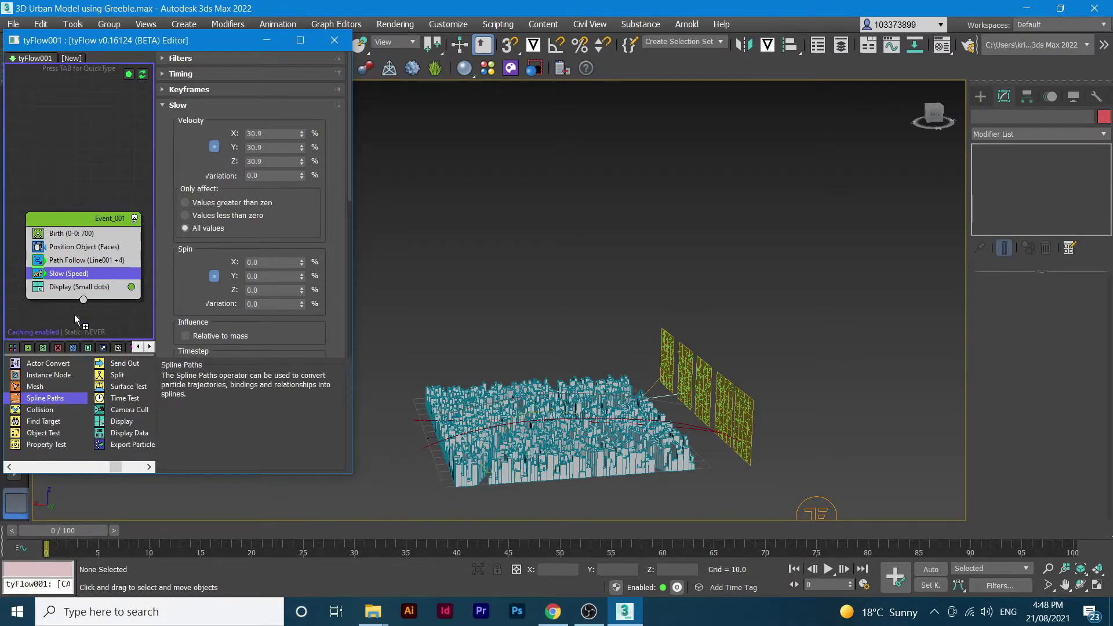
pyautogui.moveTo(75, 318); pyautogui.dragTo(75, 282)
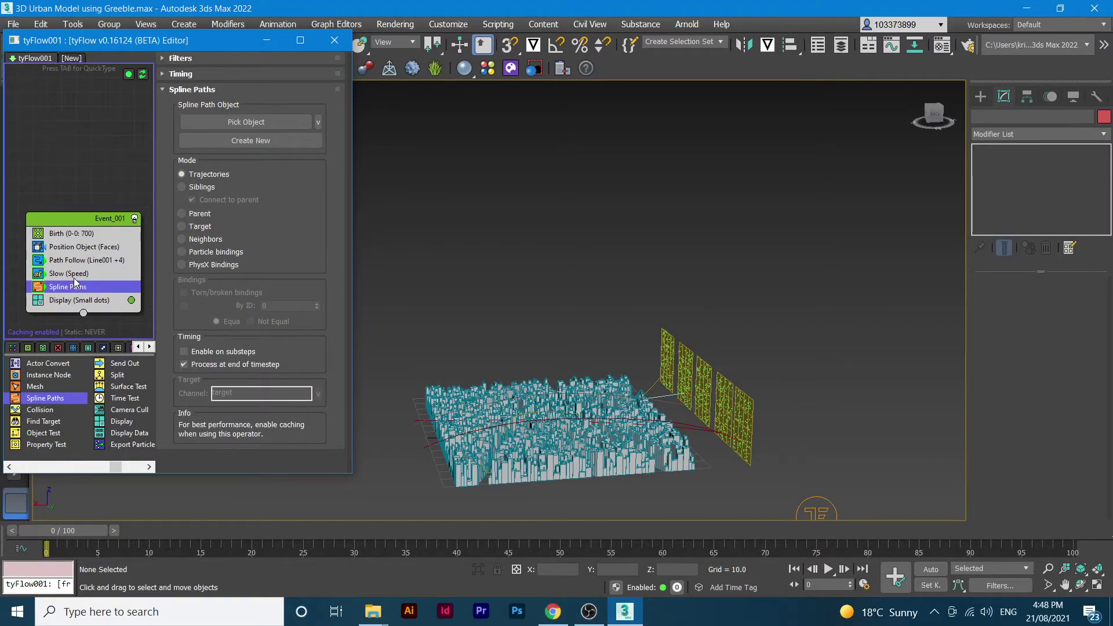
pyautogui.click(276, 141)
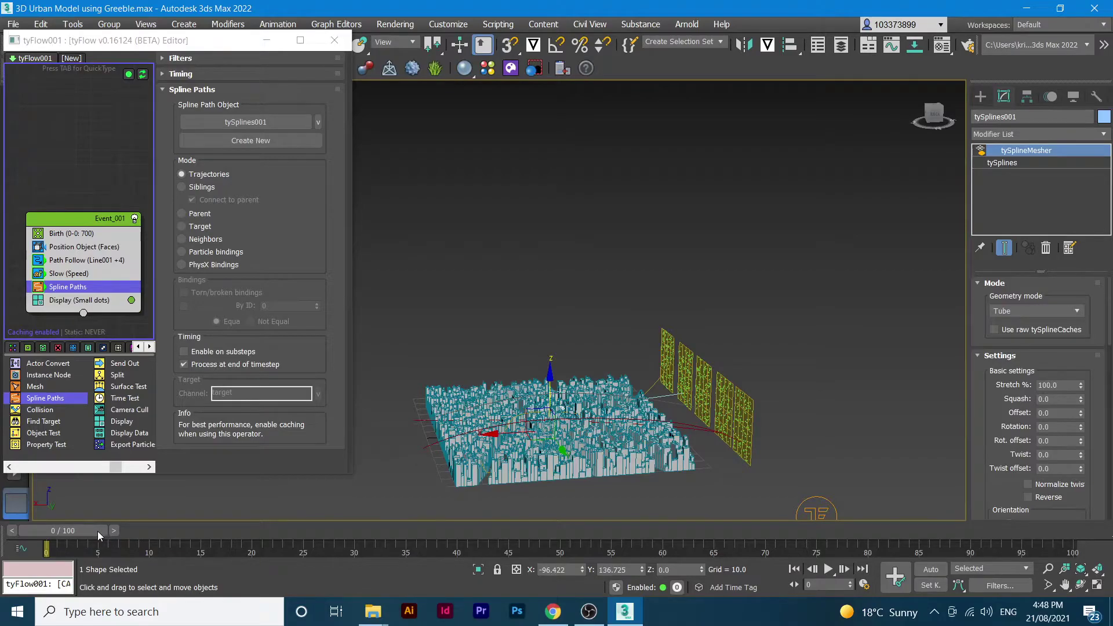
pyautogui.moveTo(97, 531); pyautogui.dragTo(1097, 557)
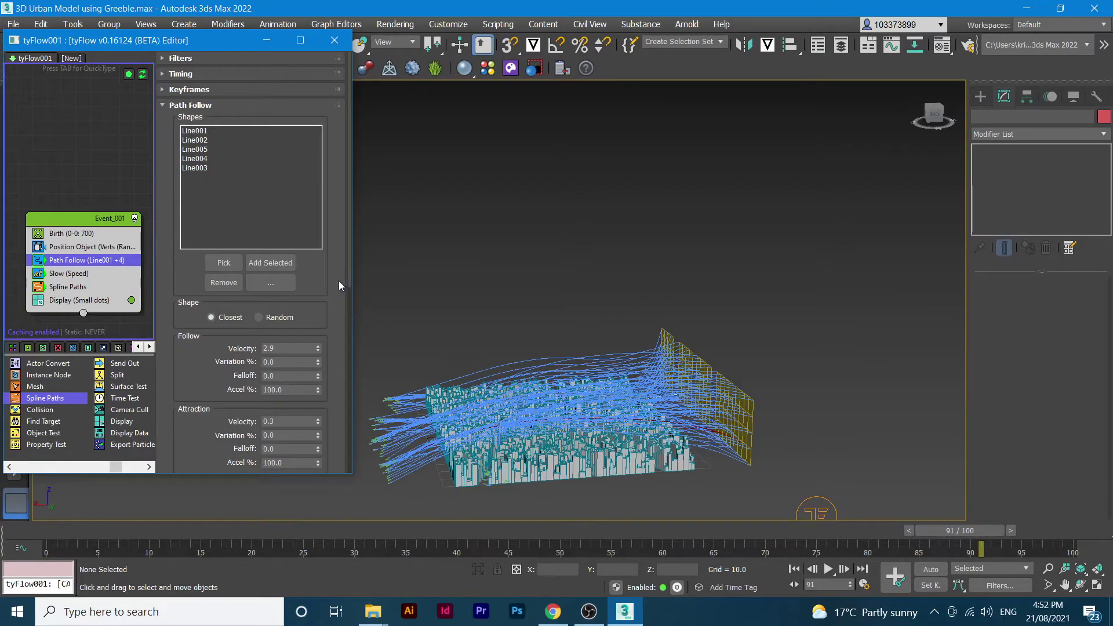
# Review the Path Follow settings and play the animation to check how the spline trails grow across the city.
pyautogui.moveTo(347, 274); pyautogui.dragTo(349, 313)
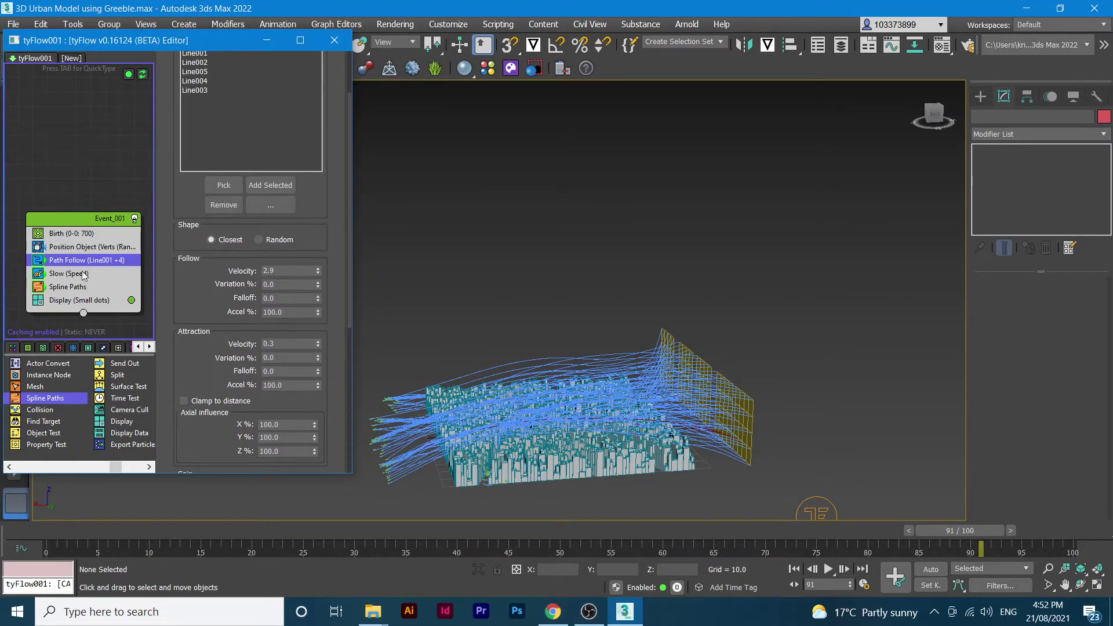
pyautogui.click(831, 570)
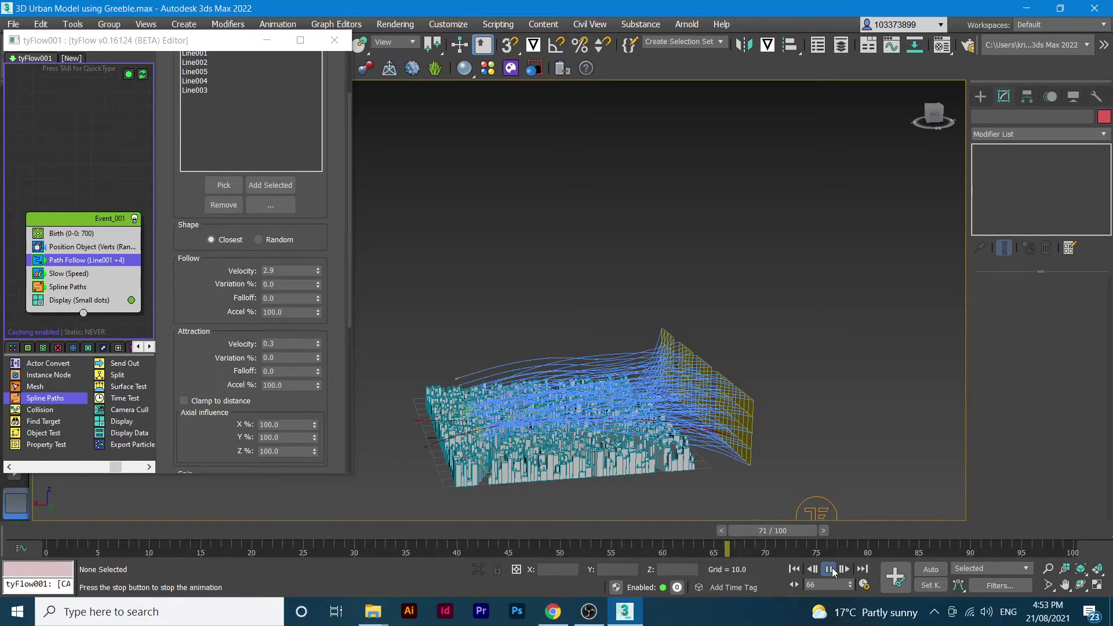
pyautogui.click(831, 569)
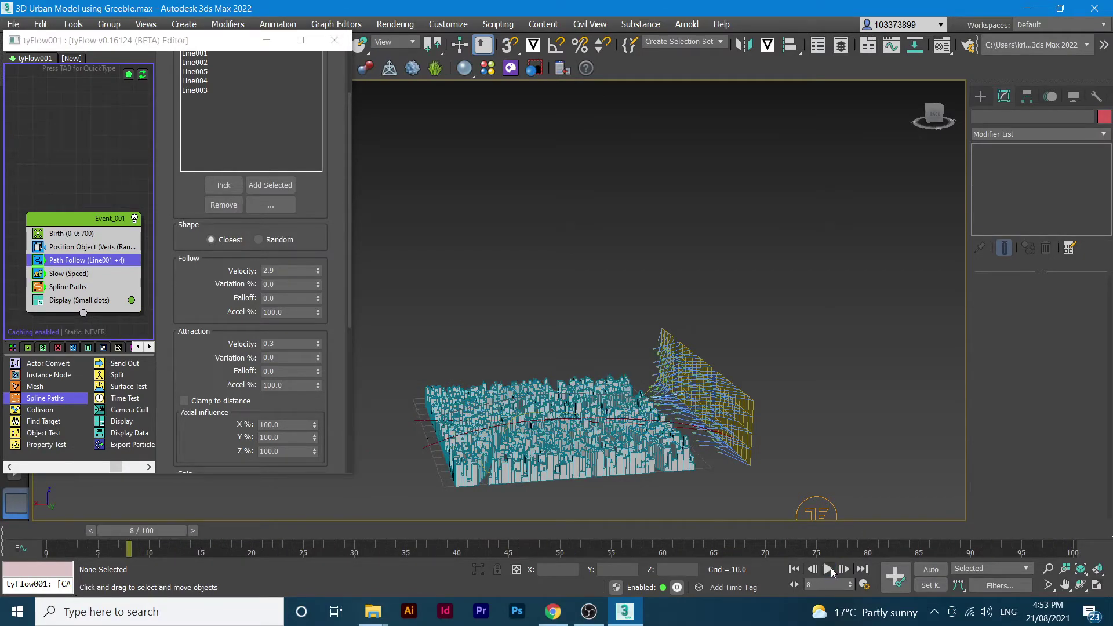
pyautogui.click(831, 570)
pyautogui.click(619, 377)
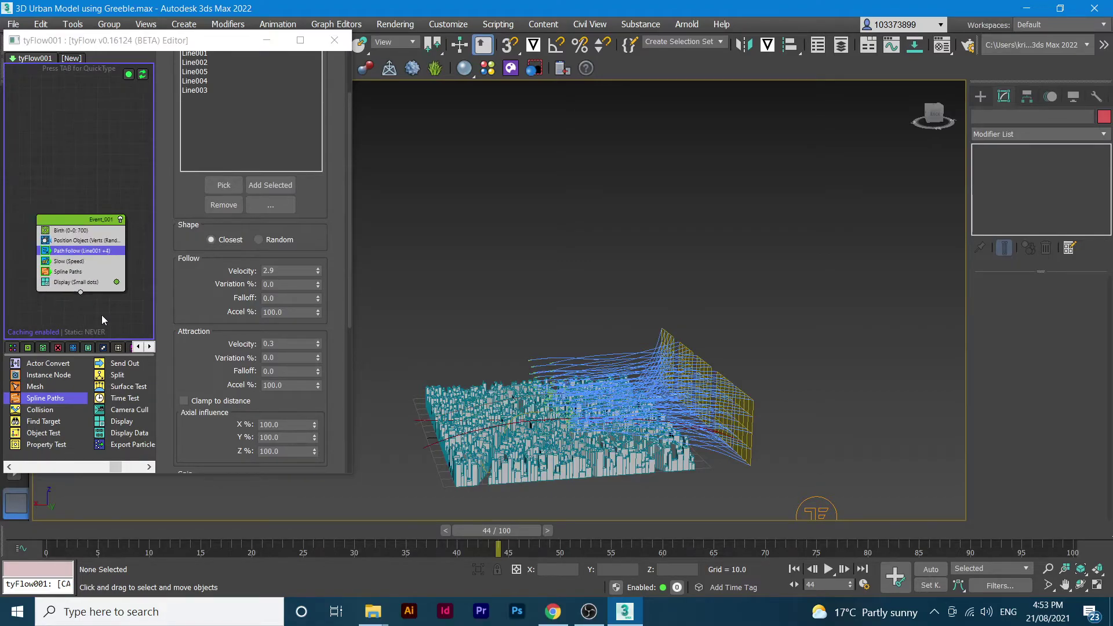
pyautogui.scroll(1, 104, 313)
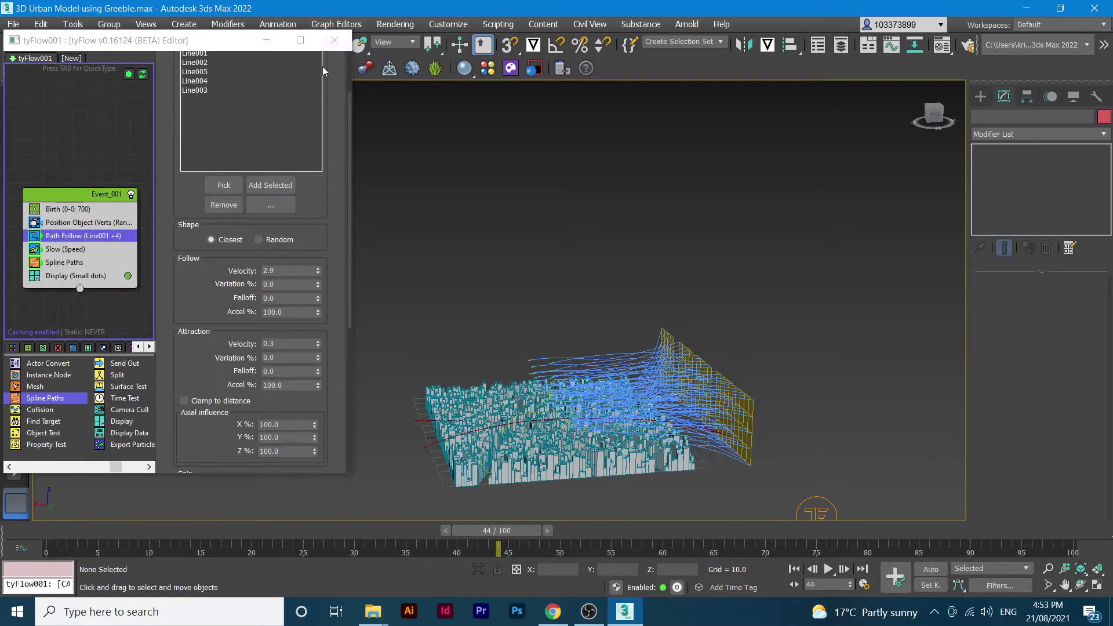
# Close the tyFlow editor and inspect the spline trails over the whole city from different angles.
pyautogui.click(333, 41)
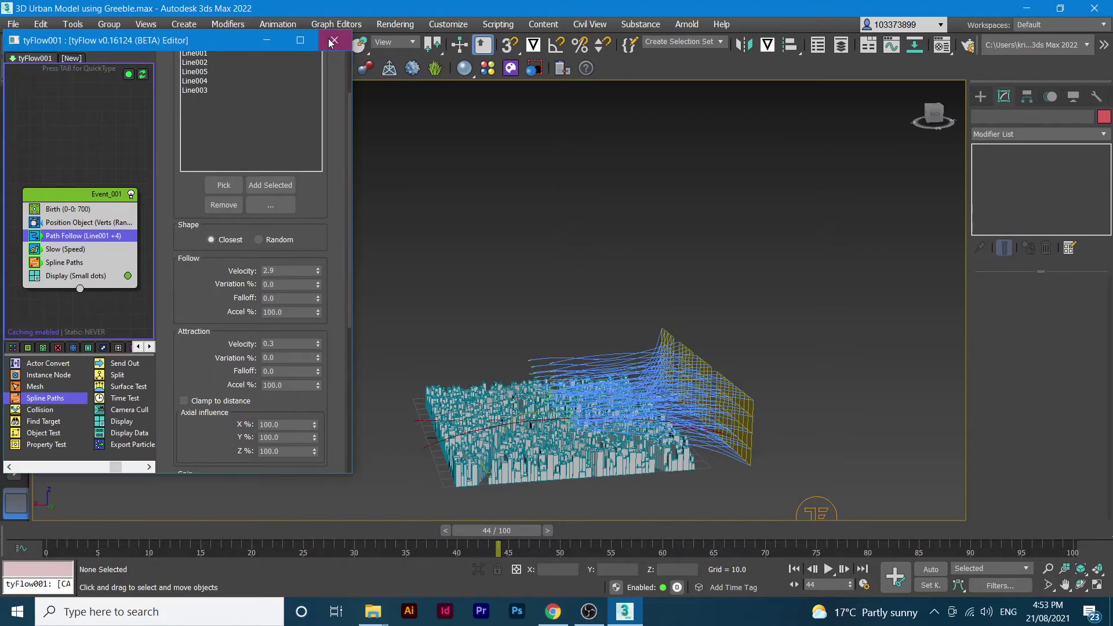
pyautogui.keyDown('alt'); pyautogui.moveTo(492, 290); pyautogui.dragTo(588, 285, button='middle'); pyautogui.keyUp('alt')
pyautogui.scroll(-5, 465, 316)
pyautogui.scroll(5, 497, 408)
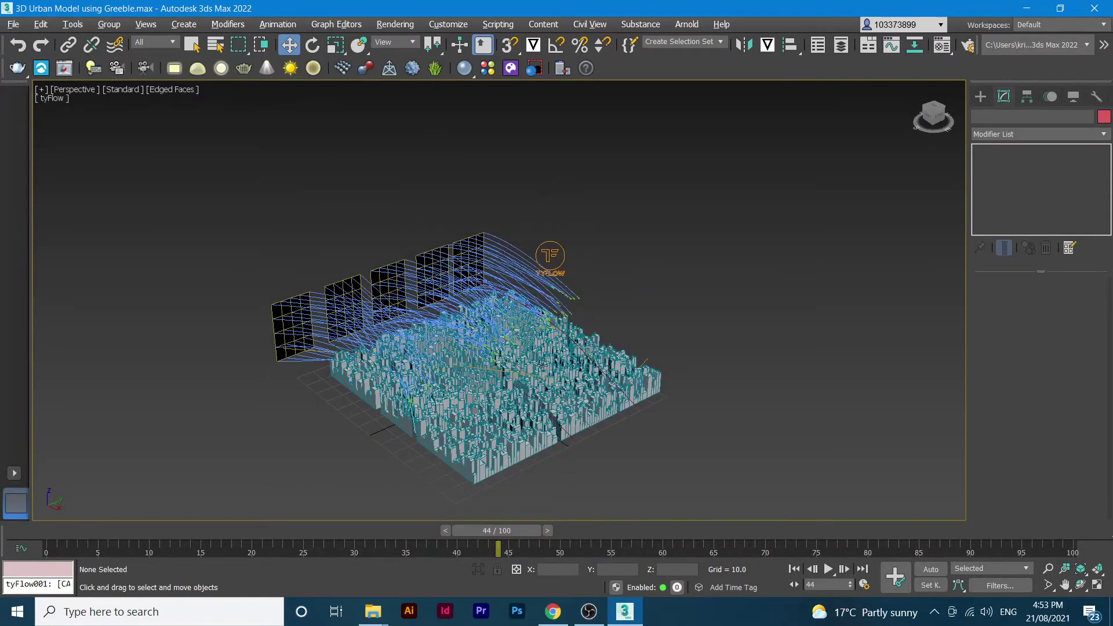
pyautogui.keyDown('alt'); pyautogui.moveTo(541, 366); pyautogui.dragTo(514, 411, button='middle'); pyautogui.keyUp('alt')
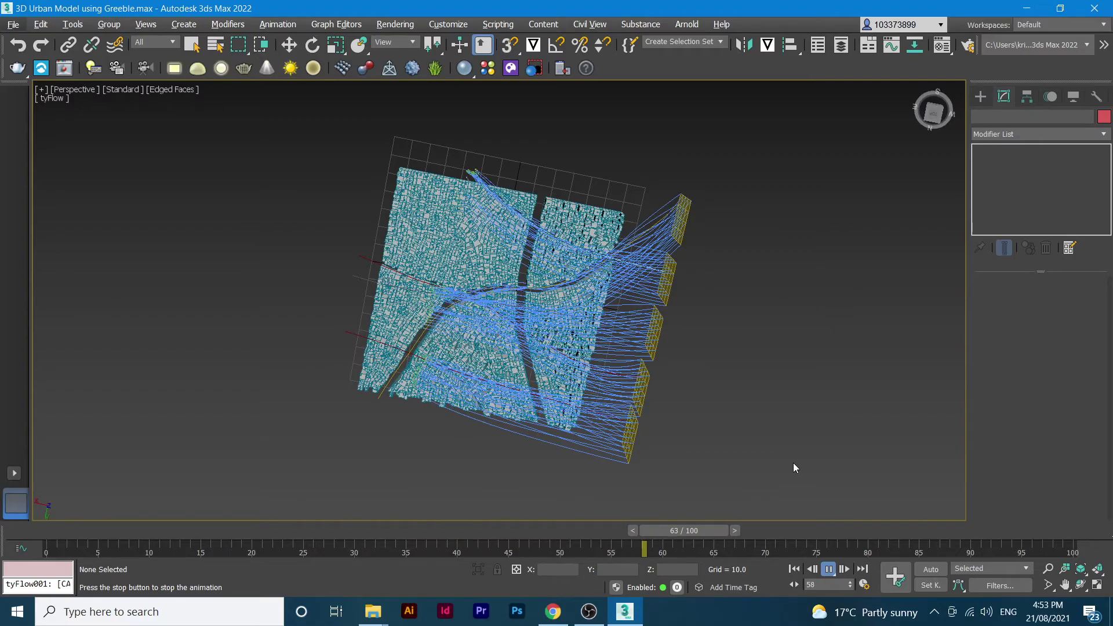
# Examine the spline trails during playback from above, from the sides and at close range.
pyautogui.keyDown('alt'); pyautogui.moveTo(793, 463); pyautogui.dragTo(902, 364, button='middle'); pyautogui.keyUp('alt')
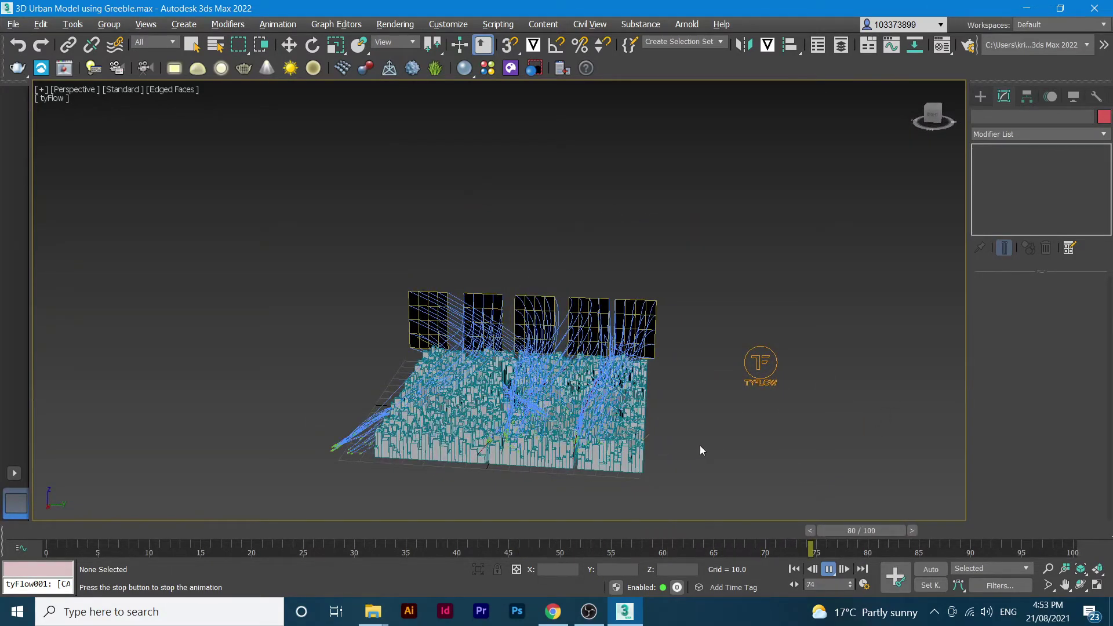
pyautogui.keyDown('alt'); pyautogui.moveTo(683, 456); pyautogui.dragTo(794, 455, button='middle'); pyautogui.keyUp('alt')
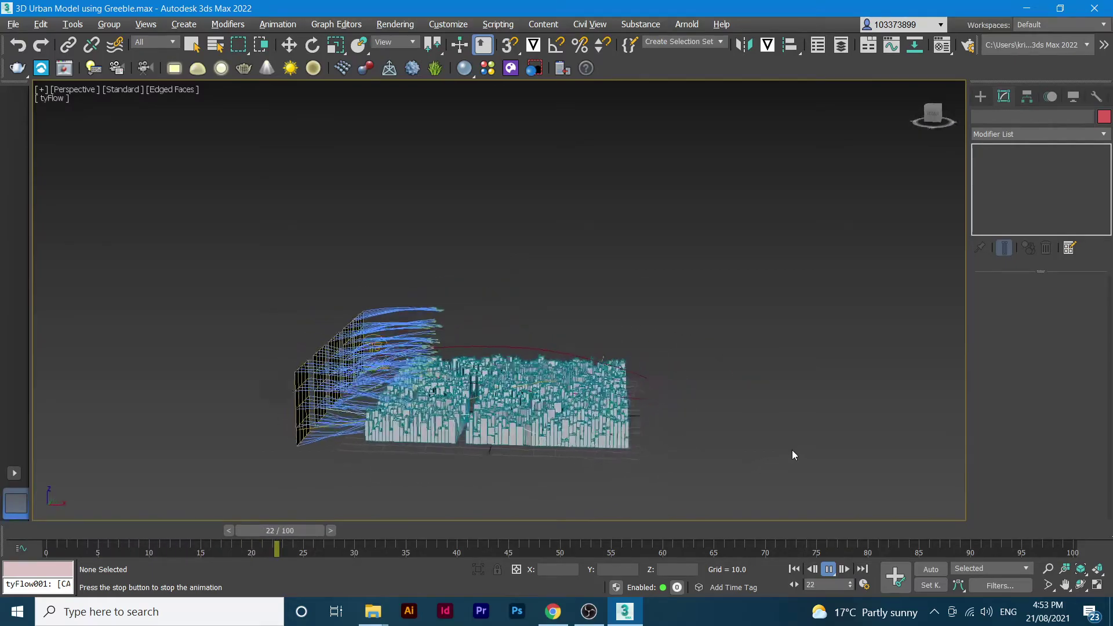
pyautogui.keyDown('alt'); pyautogui.moveTo(509, 459); pyautogui.dragTo(561, 471, button='middle'); pyautogui.keyUp('alt')
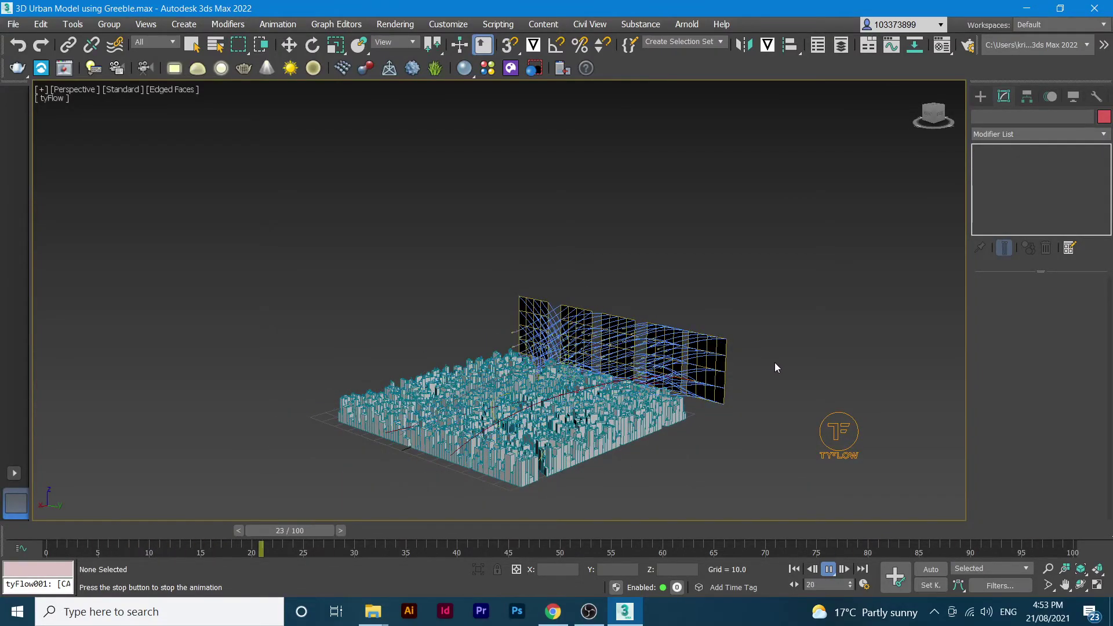
pyautogui.scroll(4, 769, 379)
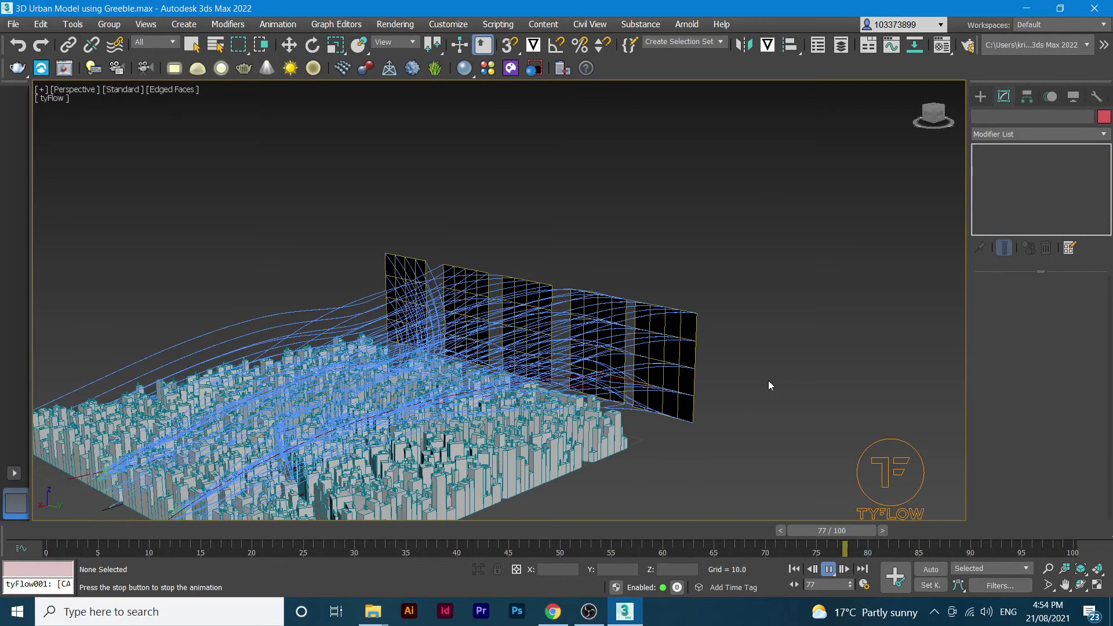
pyautogui.scroll(-5, 767, 380)
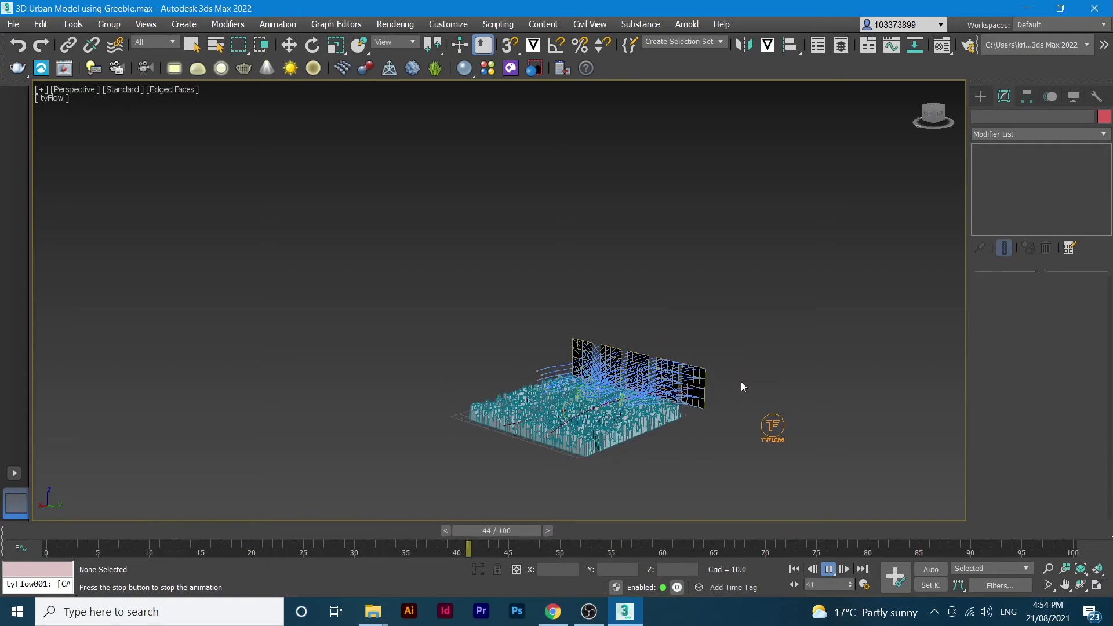
pyautogui.scroll(3, 726, 388)
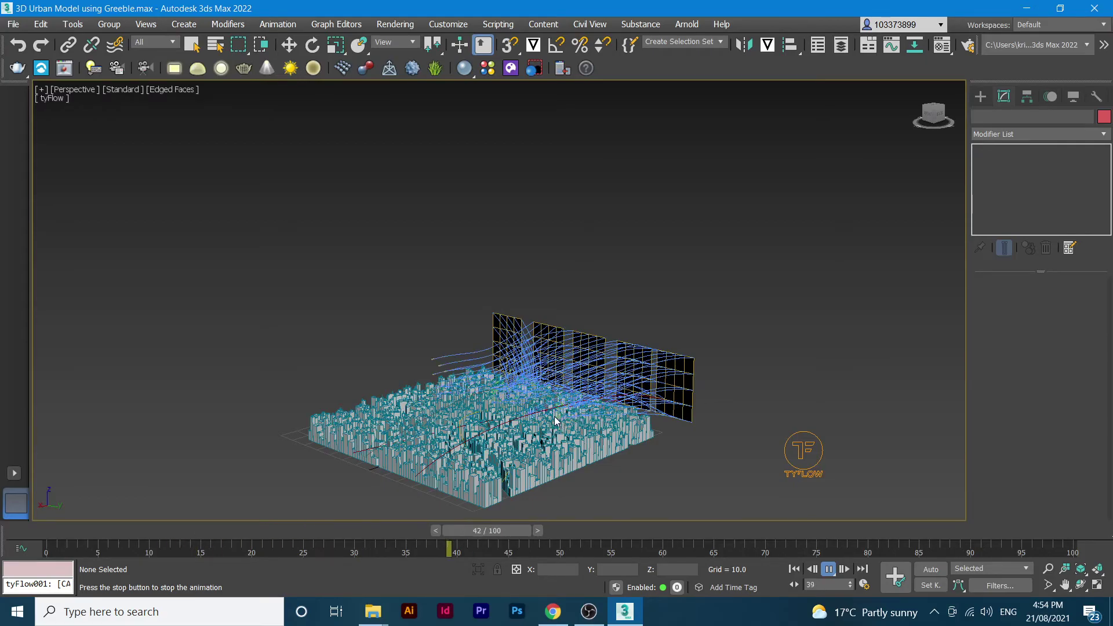
pyautogui.keyDown('alt'); pyautogui.moveTo(735, 399); pyautogui.dragTo(726, 425, button='middle'); pyautogui.keyUp('alt')
pyautogui.scroll(-4, 676, 420)
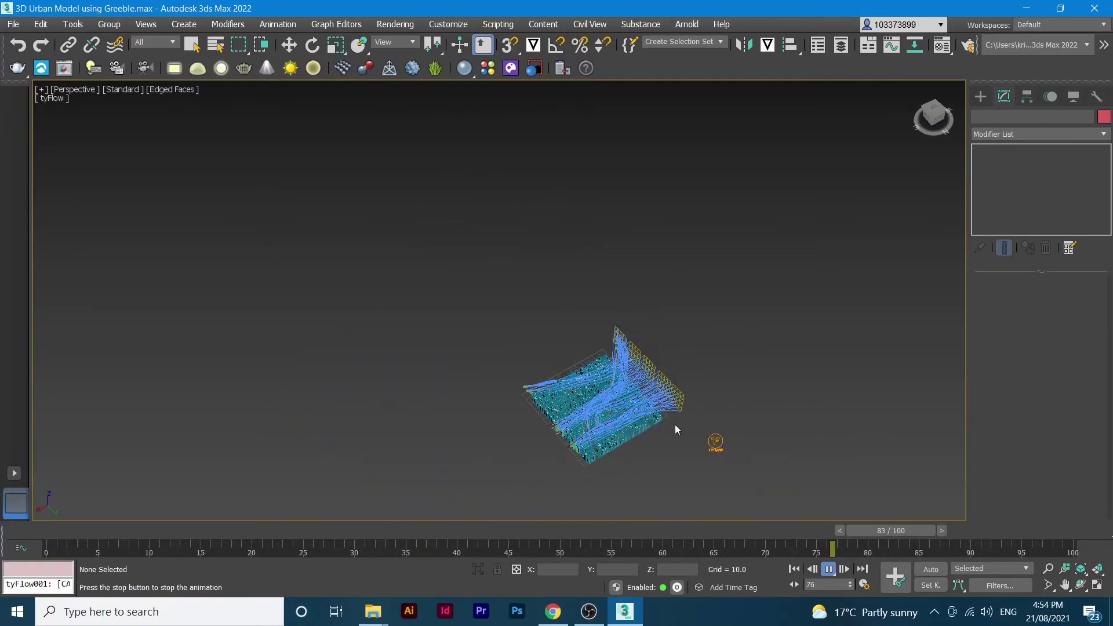